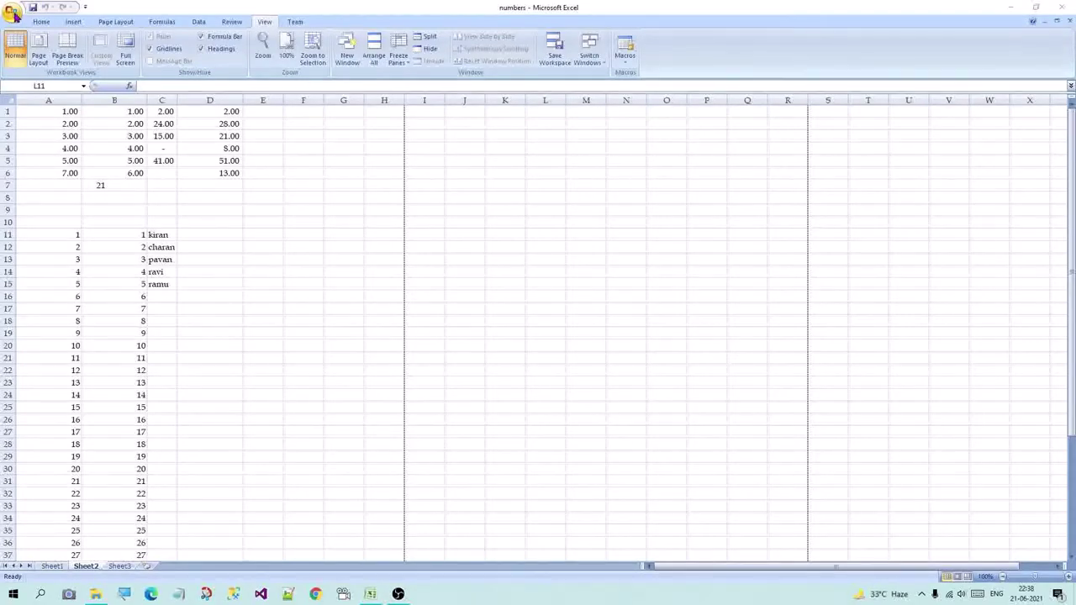
# Open the Office button menu to show the numbers workbook's recent documents
pyautogui.click(15, 14)
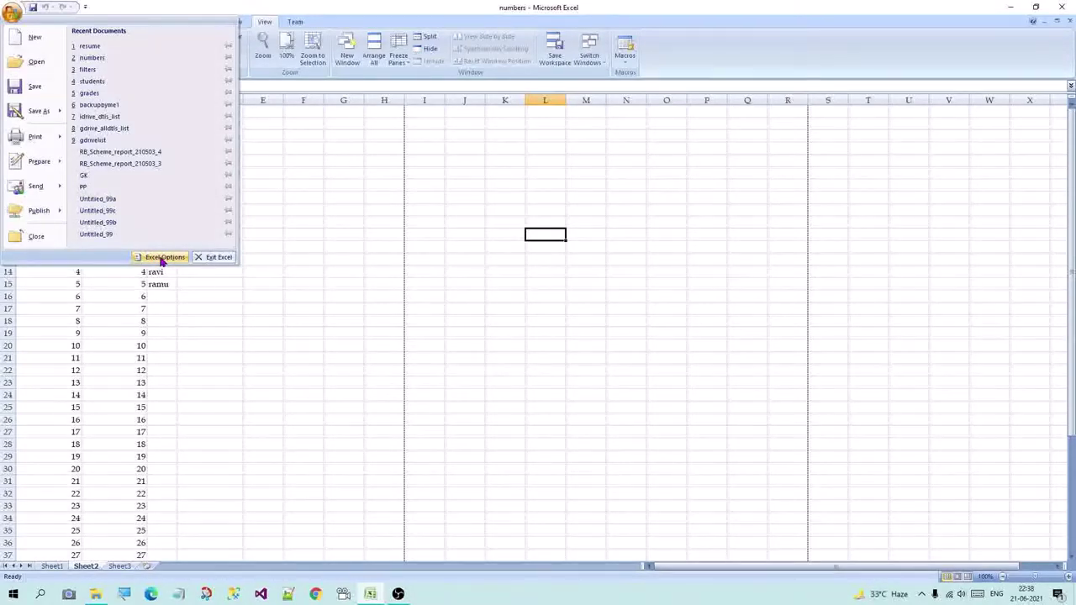
# In Excel Options, change the colour scheme from Blue to Silver, then to Black, and apply
pyautogui.click(162, 259)
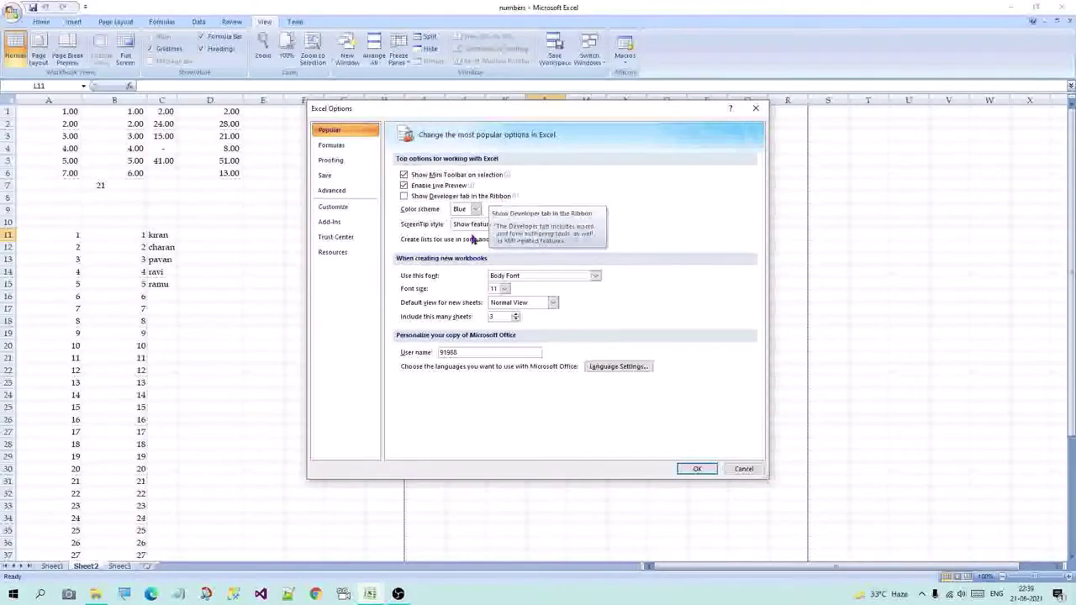
pyautogui.click(474, 208)
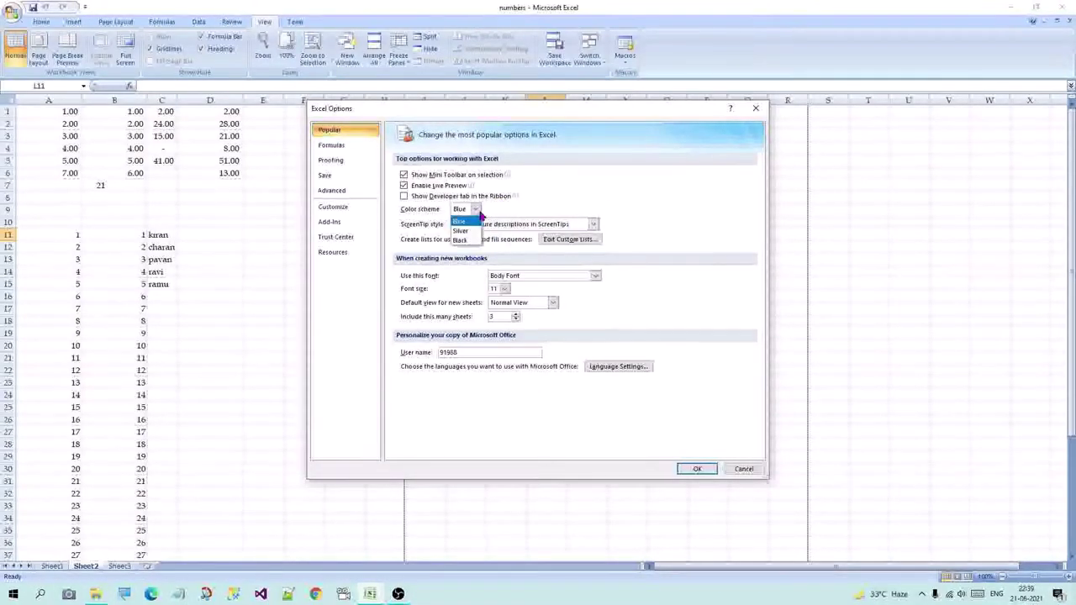
pyautogui.click(463, 231)
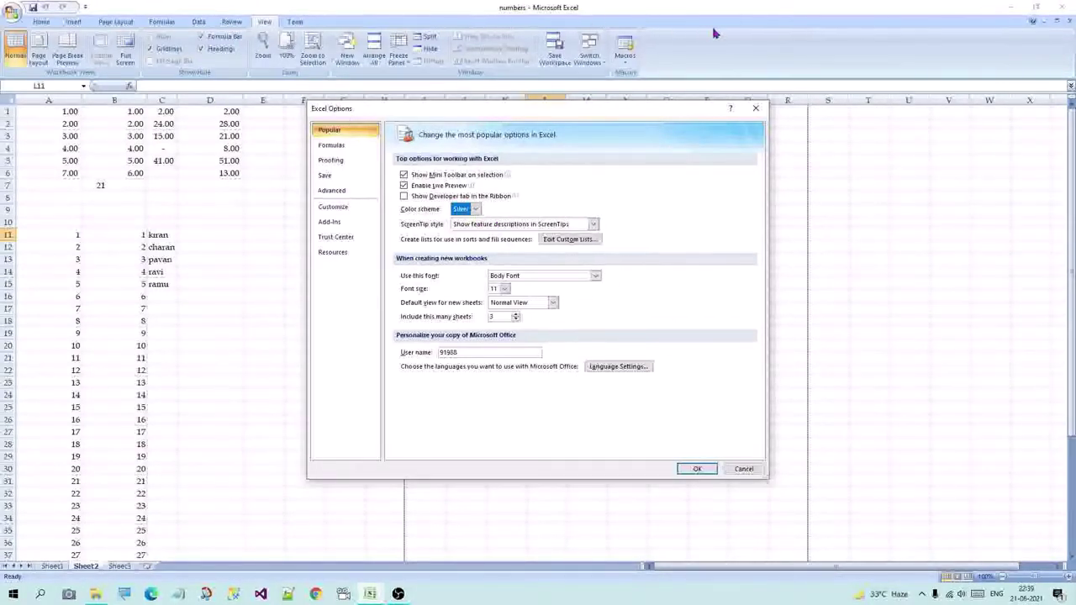
pyautogui.click(468, 209)
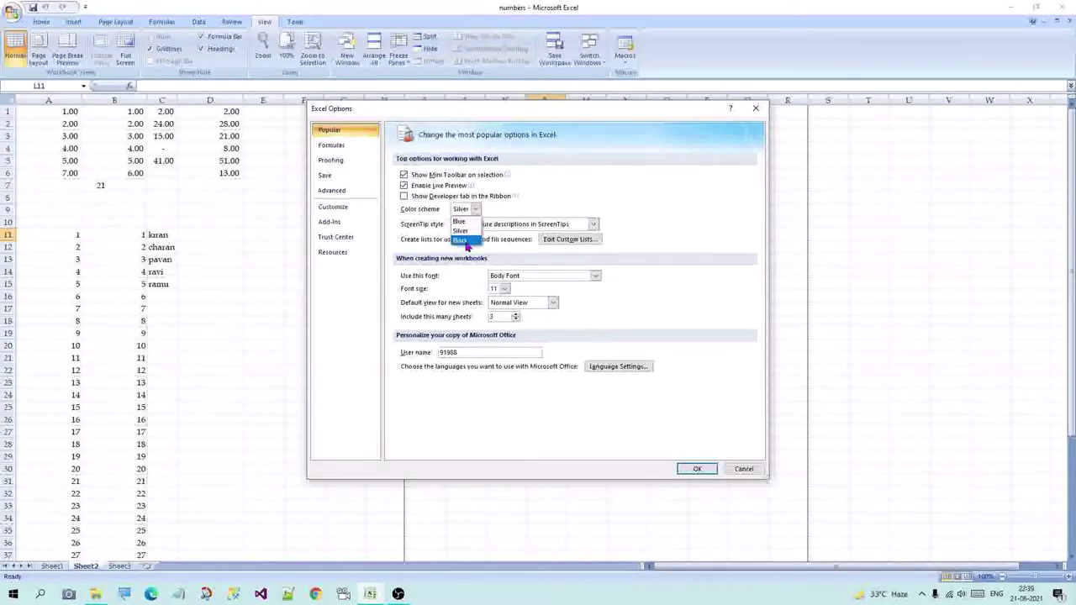
pyautogui.click(465, 241)
pyautogui.click(696, 468)
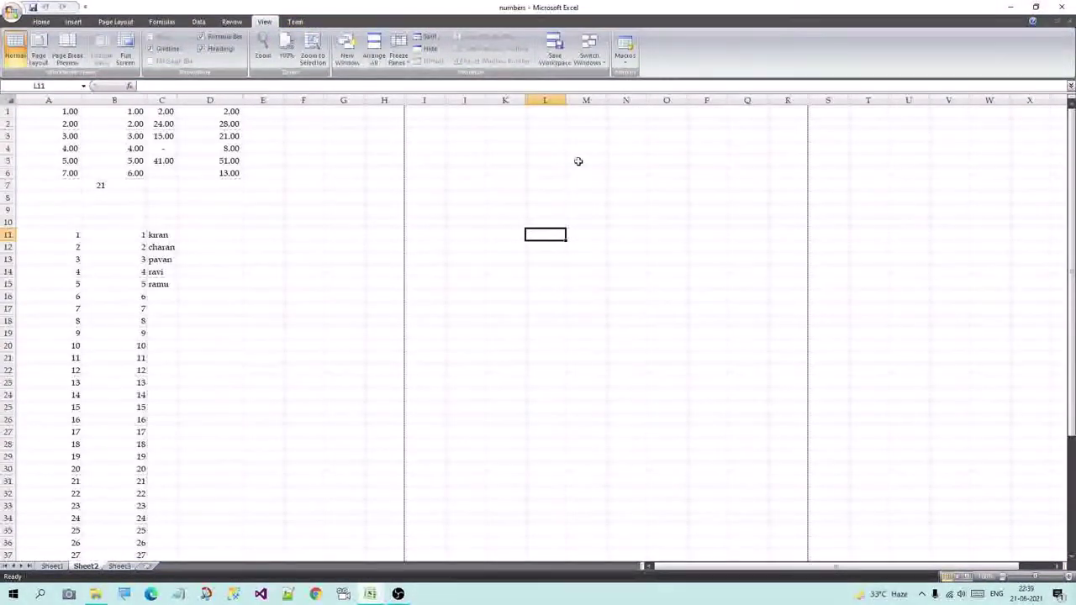
# Reopen Excel Options, browse the default font list without changing it, and select the User name text
pyautogui.click(14, 19)
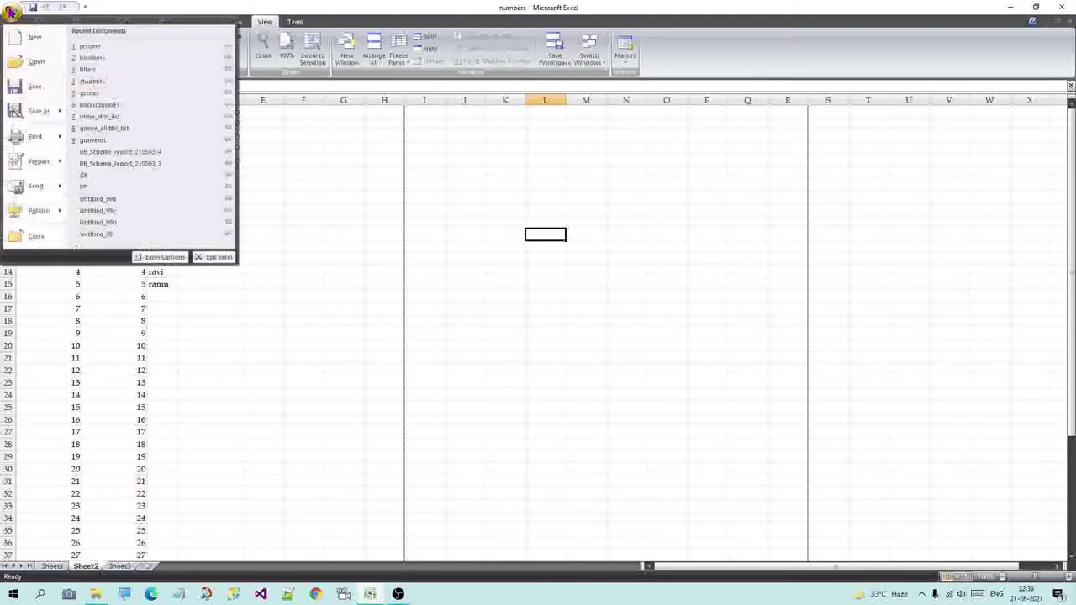
pyautogui.click(162, 257)
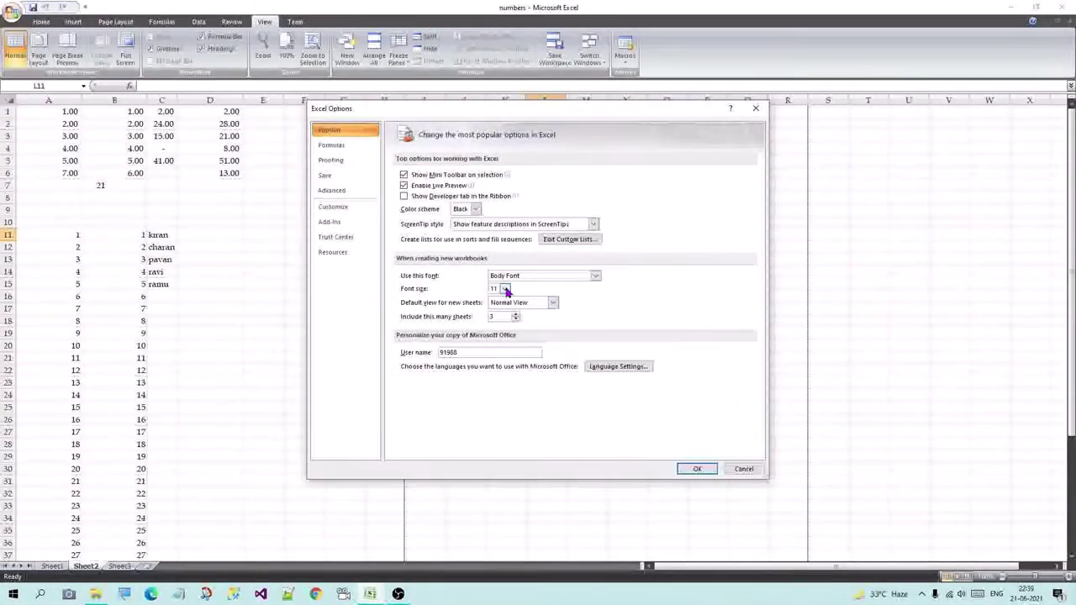
pyautogui.click(594, 276)
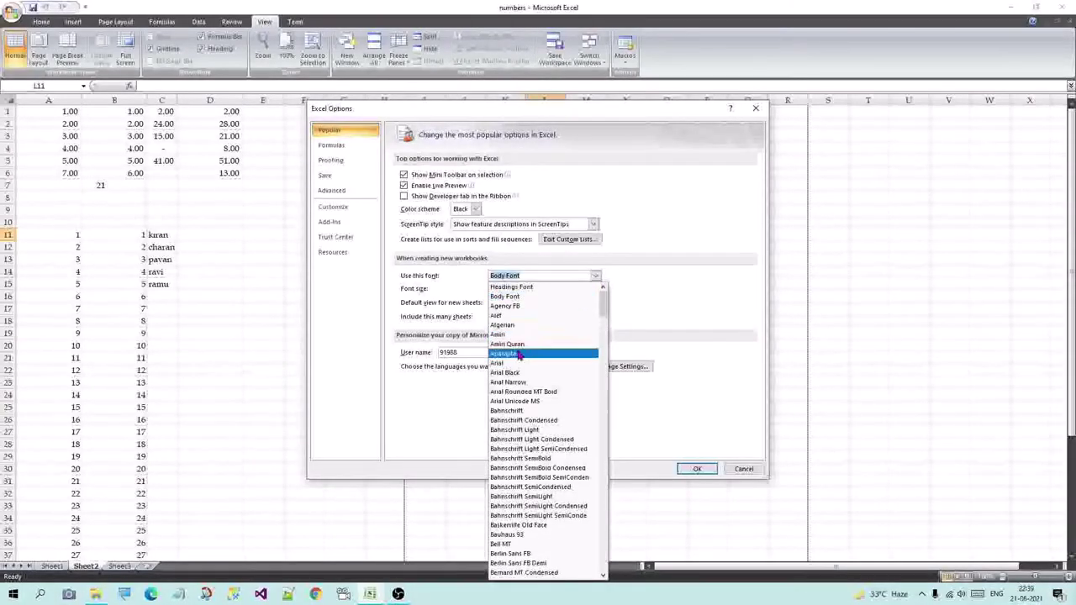
pyautogui.scroll(-6, 519, 359)
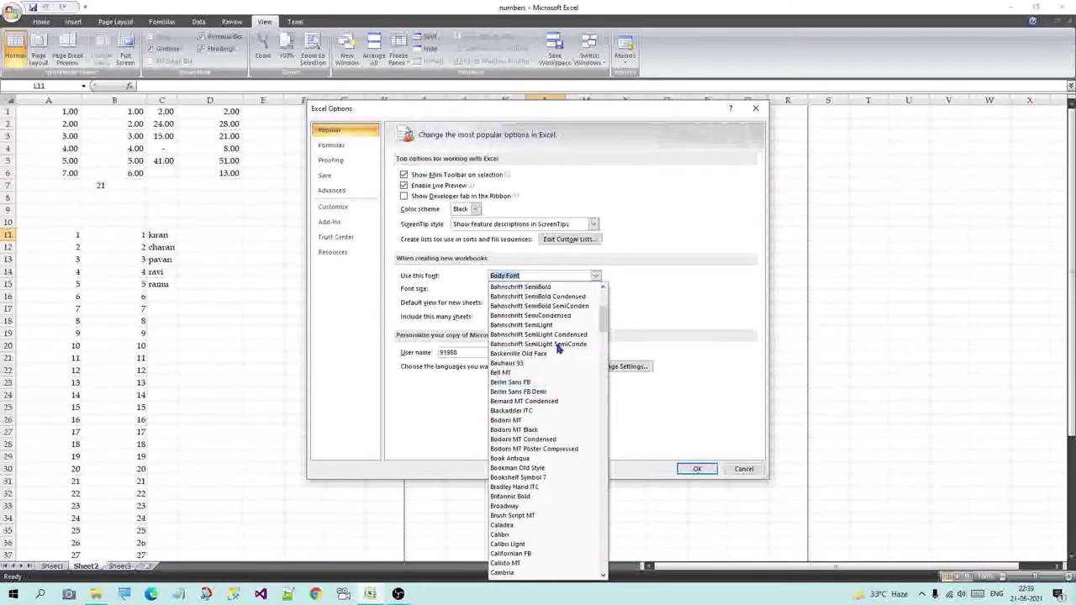
pyautogui.click(647, 275)
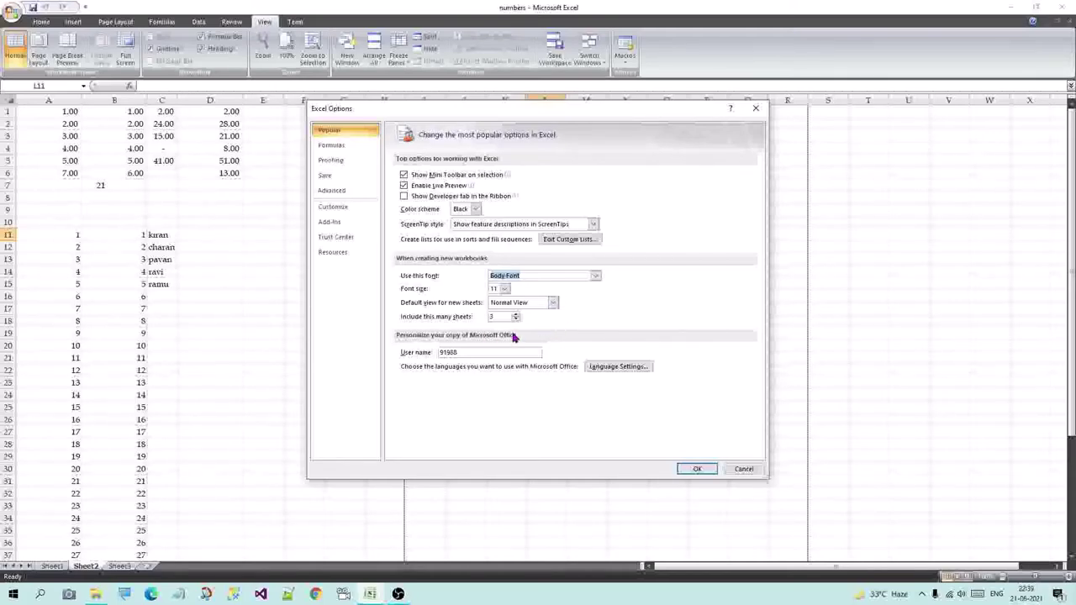
pyautogui.moveTo(486, 353); pyautogui.dragTo(414, 347)
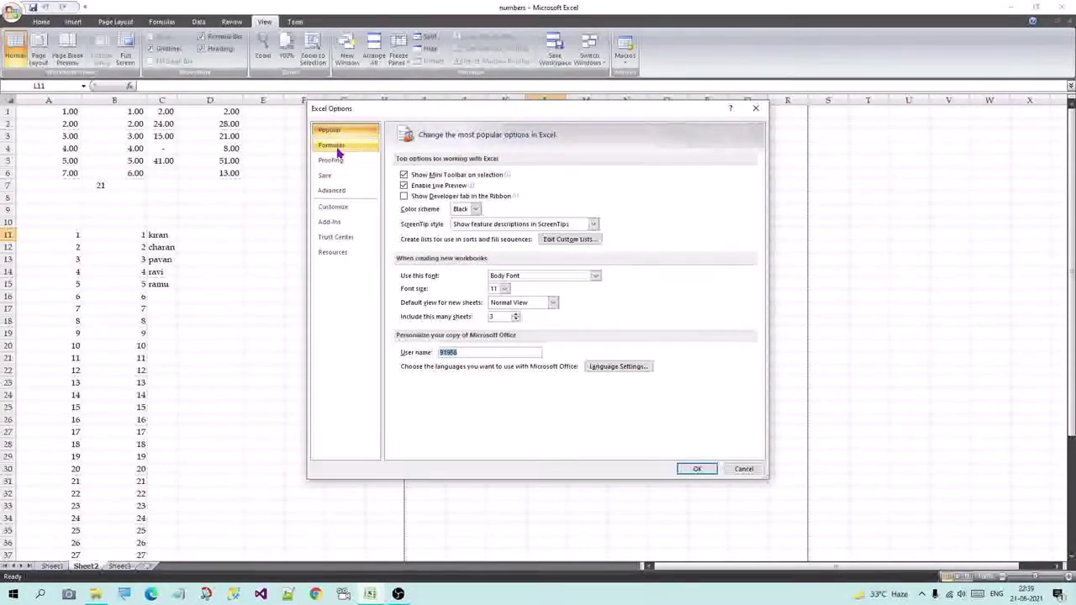
# On the Formulas page, select the Maximum Change value and tick R1C1 reference style
pyautogui.click(336, 146)
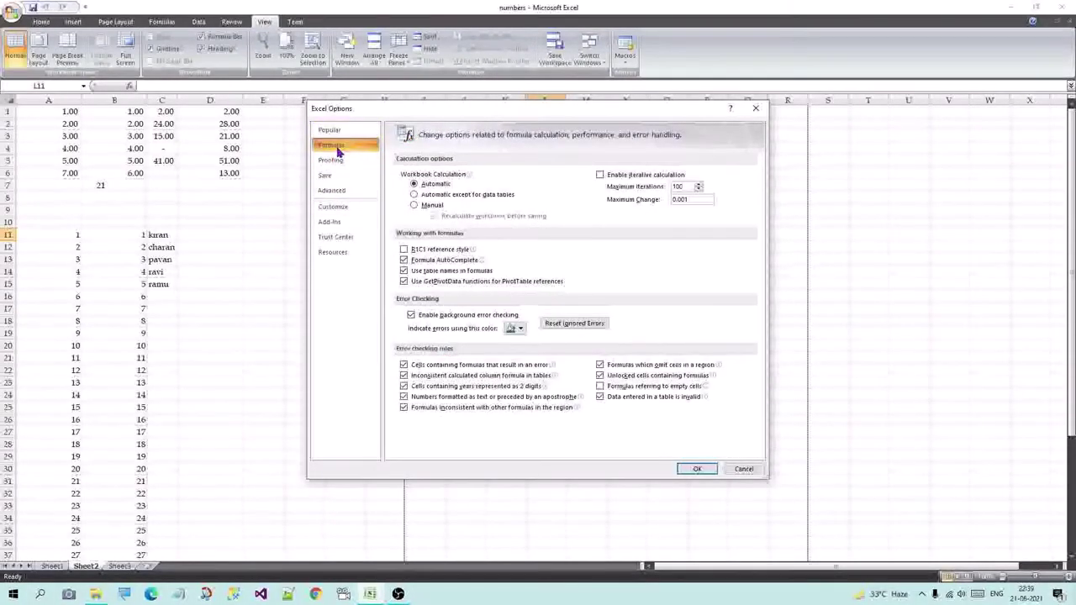
pyautogui.doubleClick(691, 199)
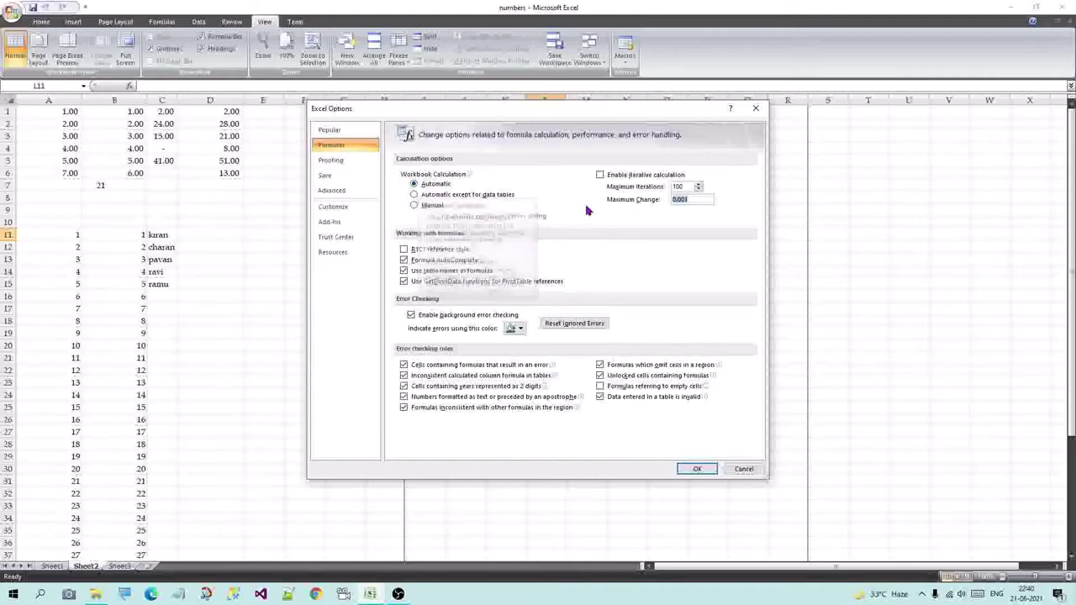
pyautogui.click(415, 254)
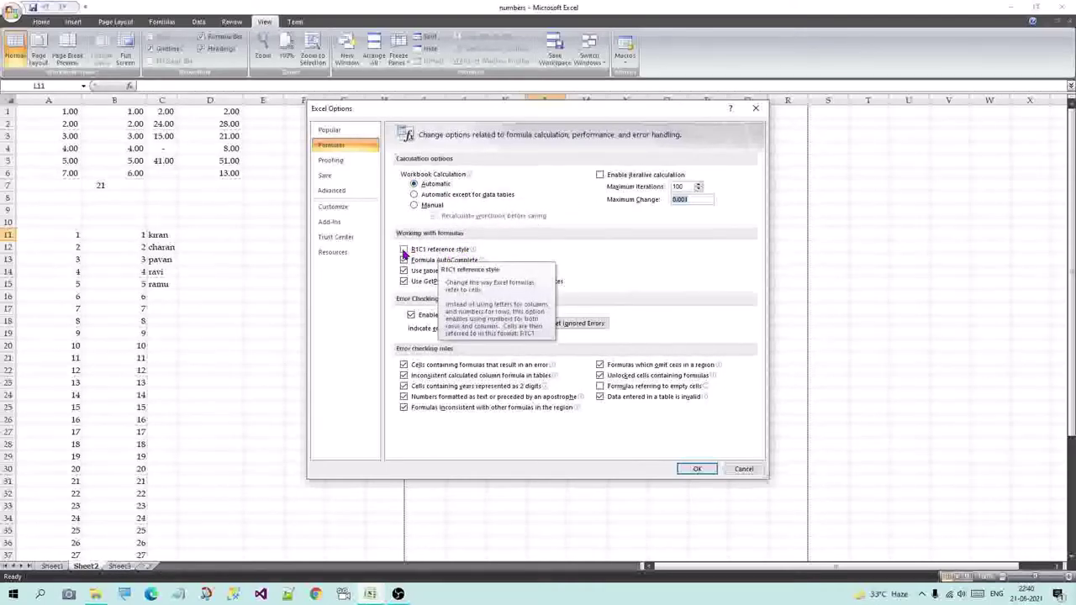
pyautogui.click(690, 472)
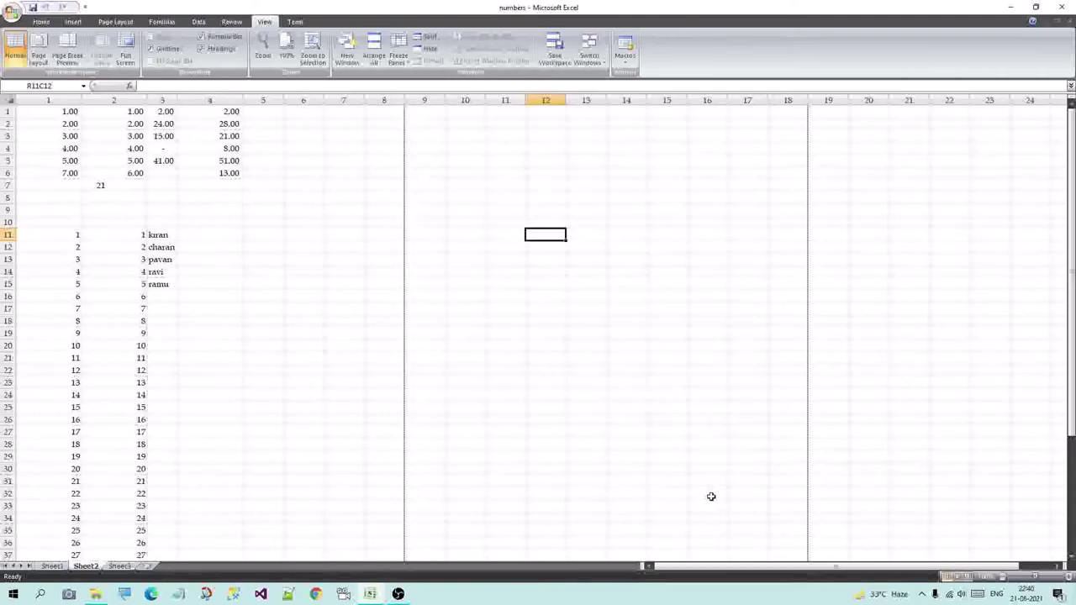
pyautogui.click(108, 197)
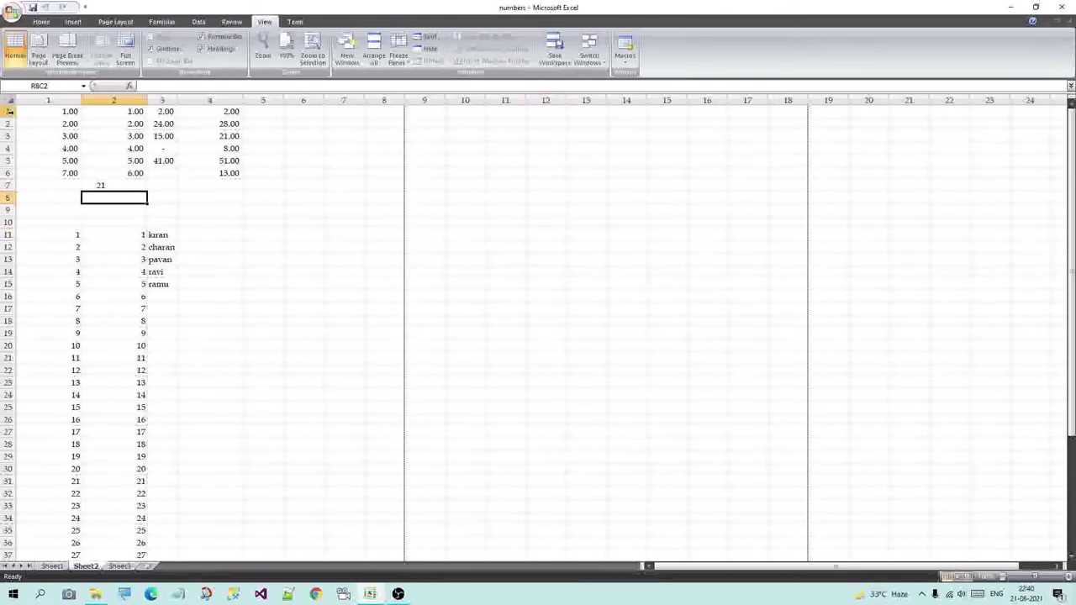
pyautogui.click(430, 148)
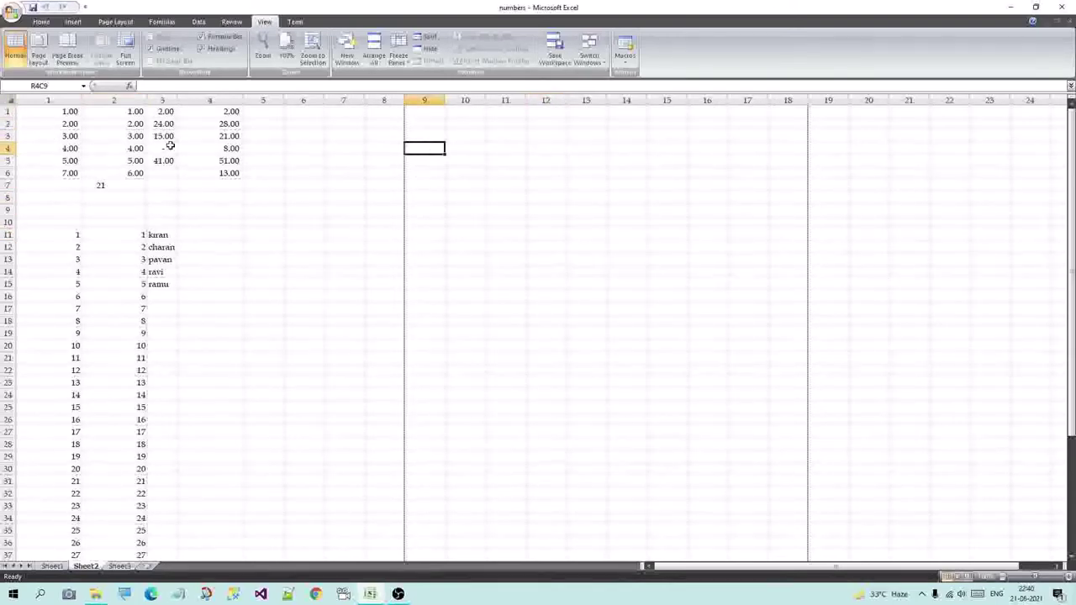
pyautogui.click(522, 111)
pyautogui.moveTo(522, 111); pyautogui.dragTo(193, 554)
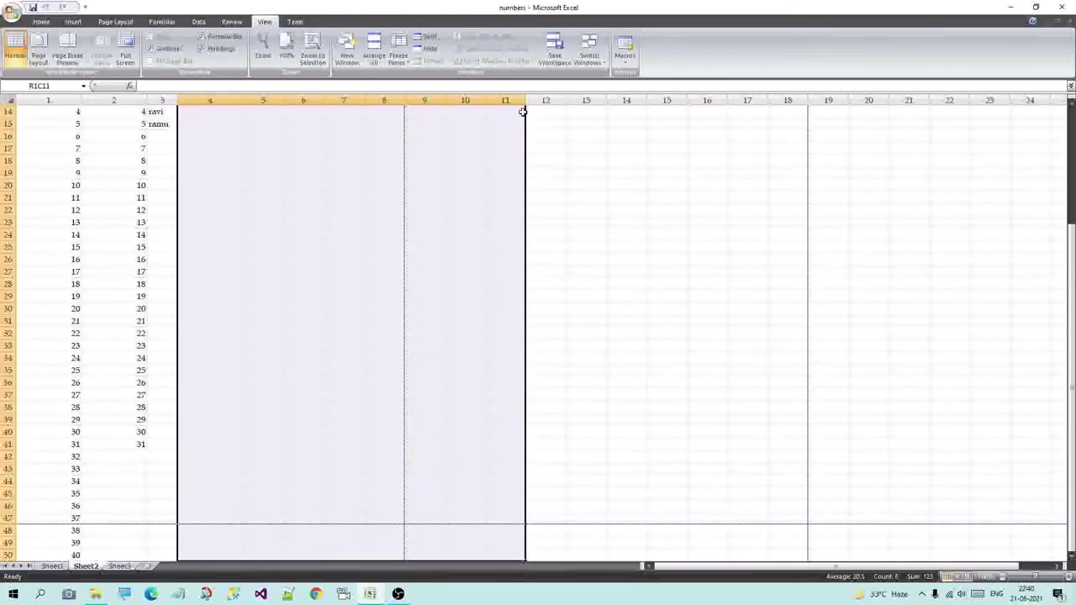
pyautogui.click(522, 112)
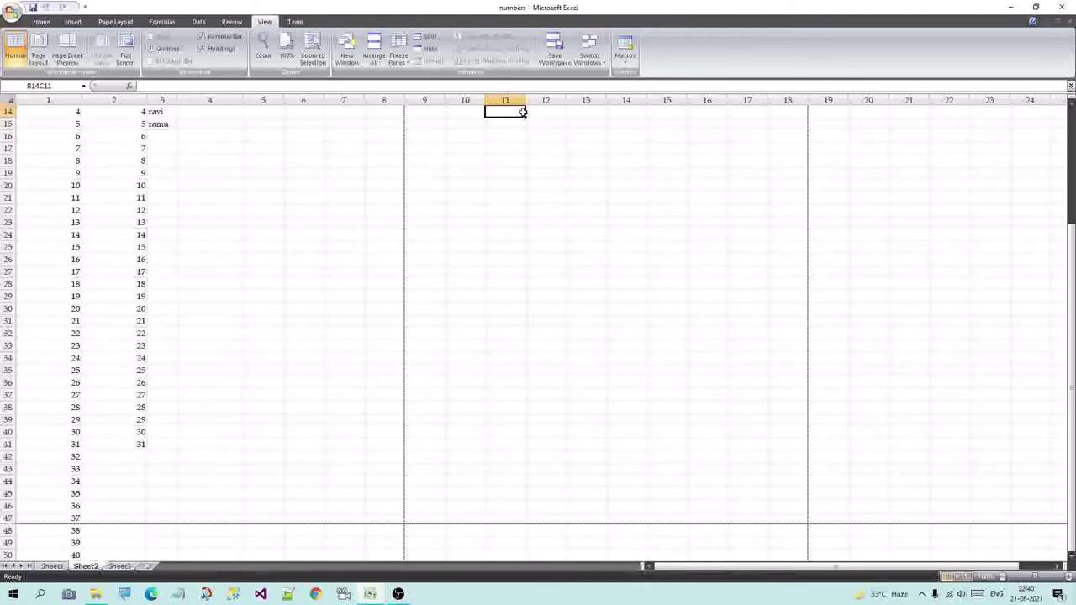
pyautogui.click(210, 555)
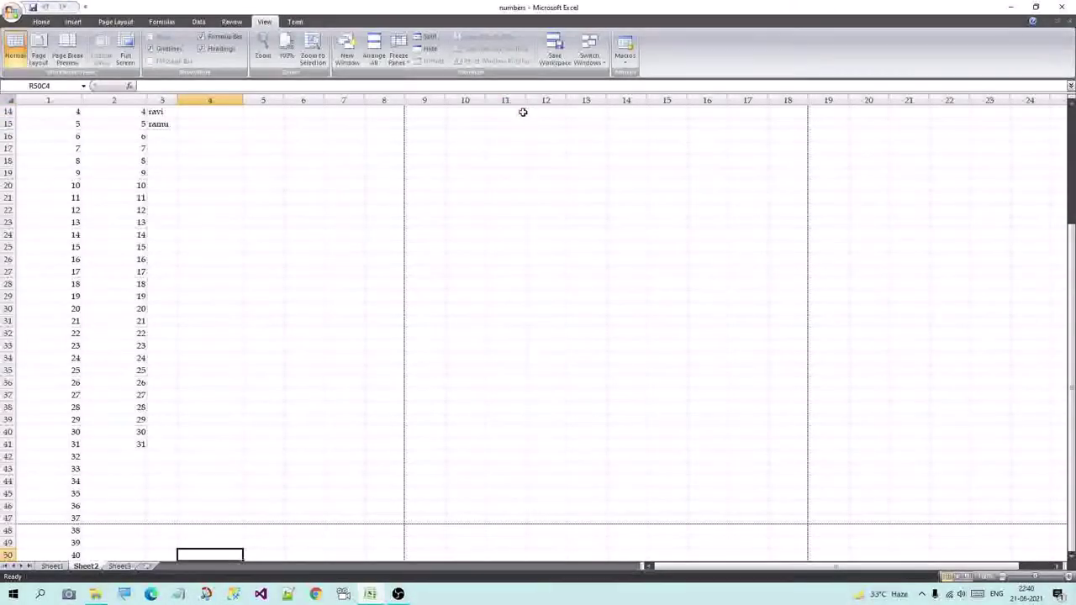
pyautogui.hotkey('ctrl', 'shift', 'Right')
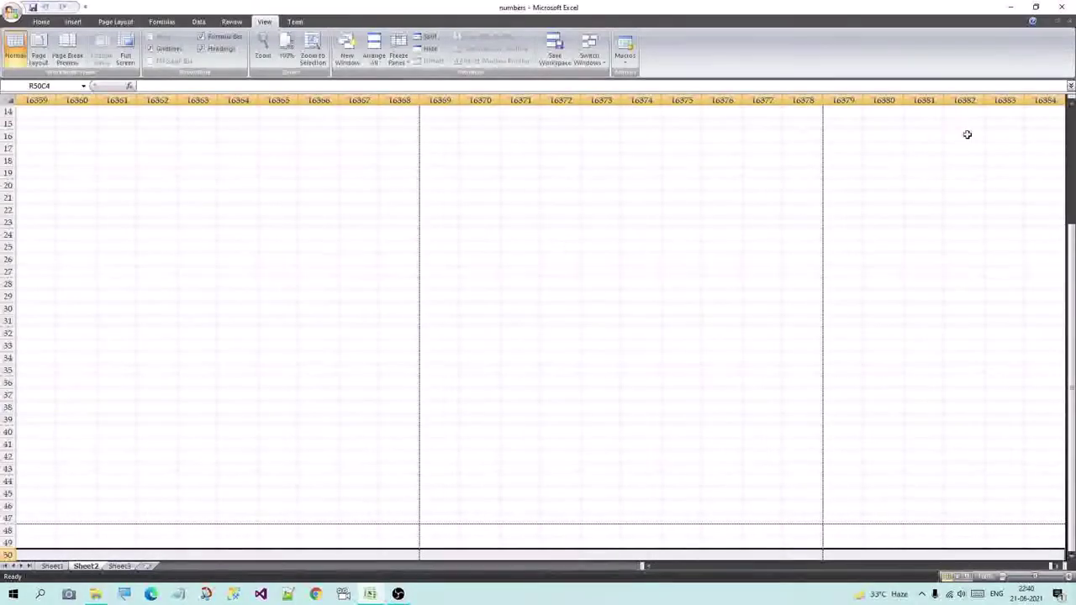
pyautogui.click(1043, 109)
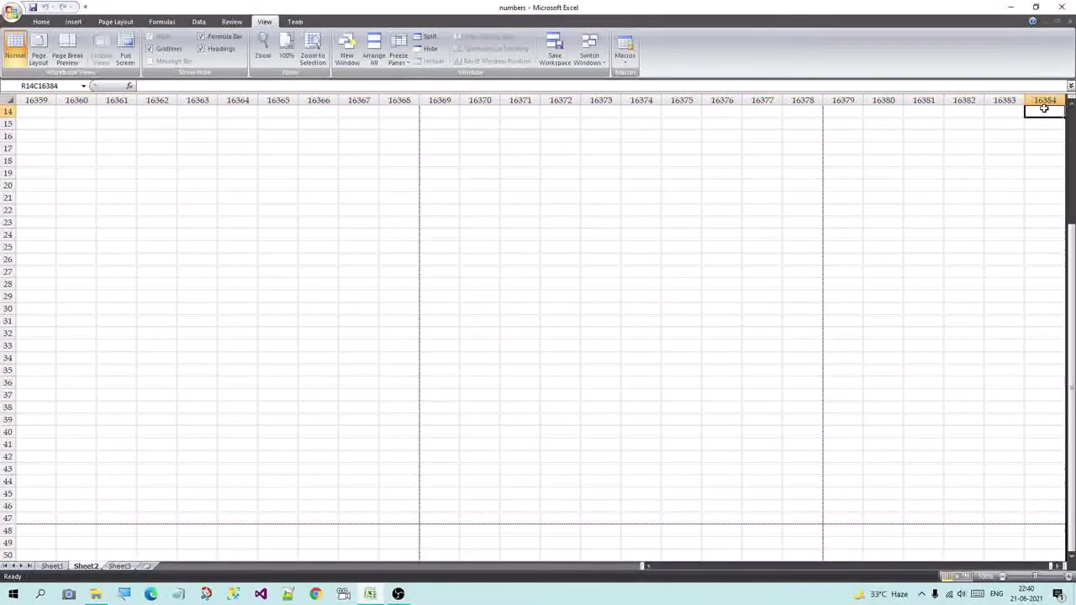
pyautogui.hotkey('ctrl', 'shift', 'Home')
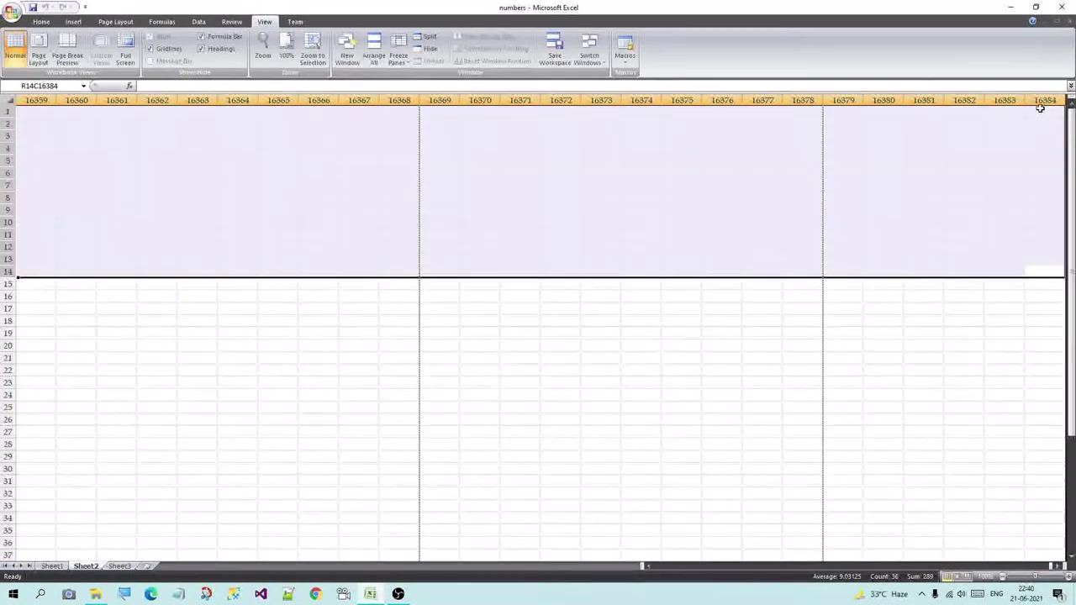
pyautogui.click(206, 223)
pyautogui.press('Home')
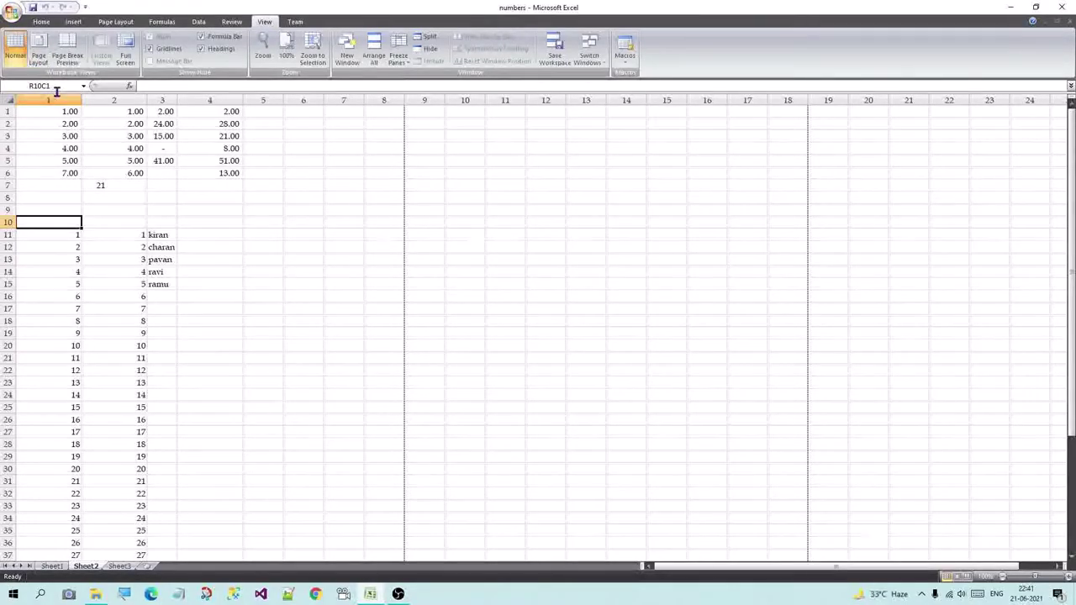
# Reopen Excel Options, untick R1C1 reference style on Formulas, and go to the Proofing page
pyautogui.click(11, 13)
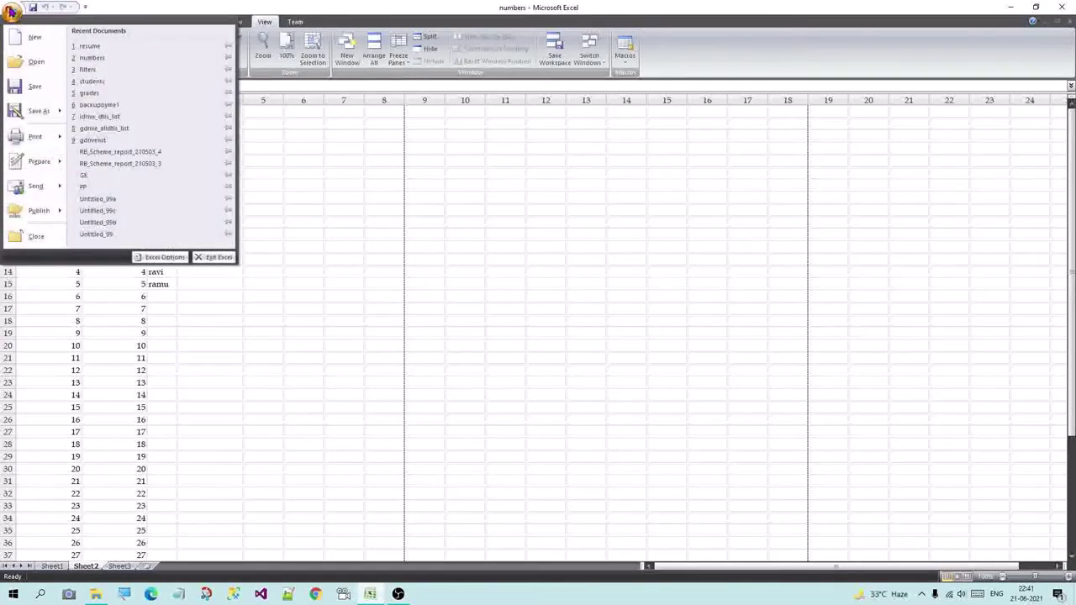
pyautogui.click(156, 256)
pyautogui.click(340, 144)
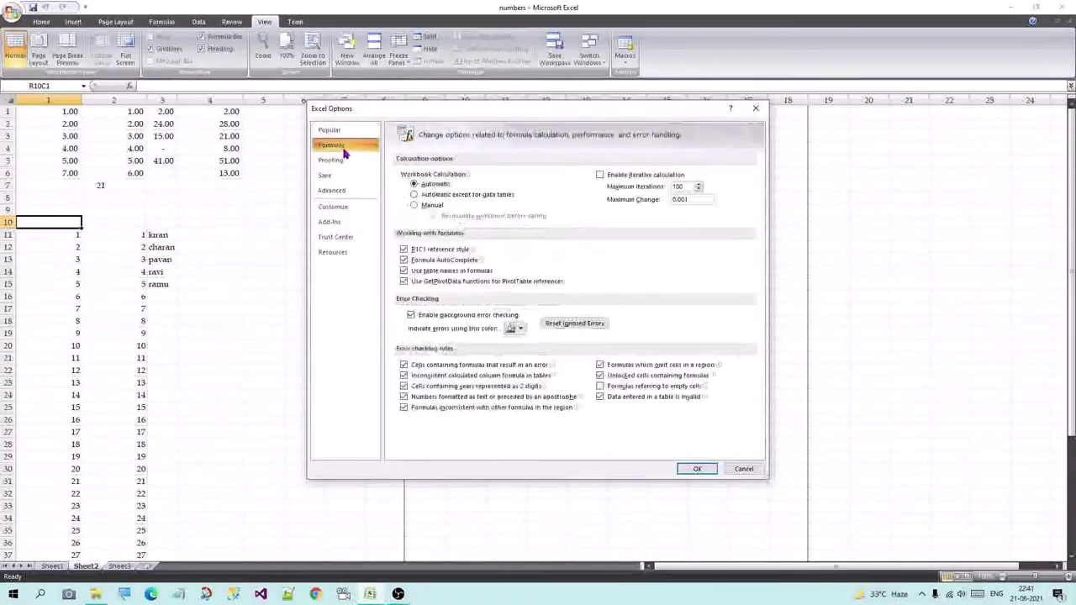
pyautogui.click(404, 250)
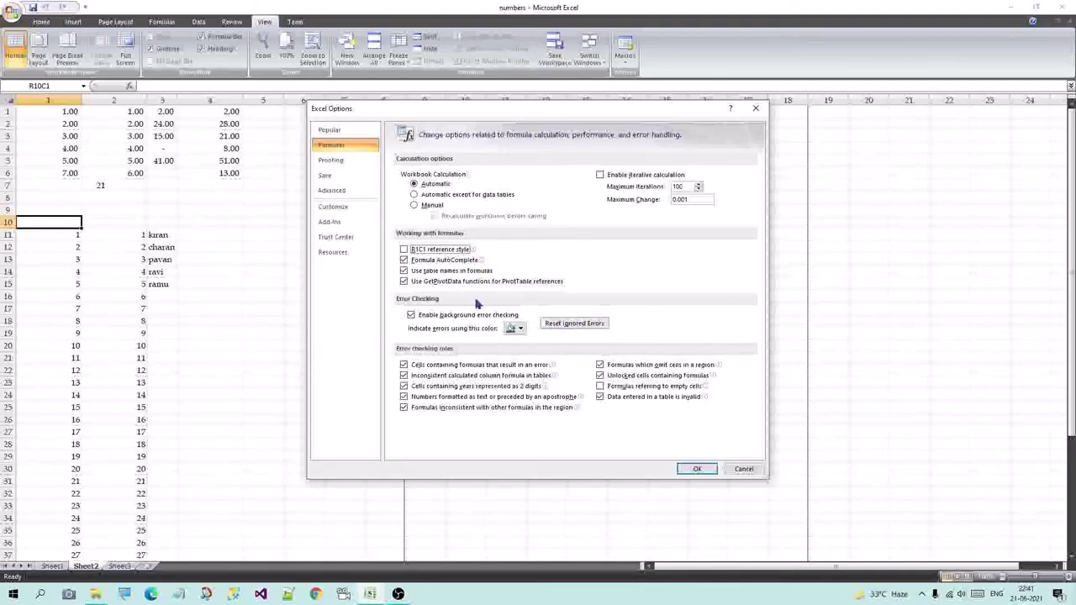
pyautogui.click(331, 163)
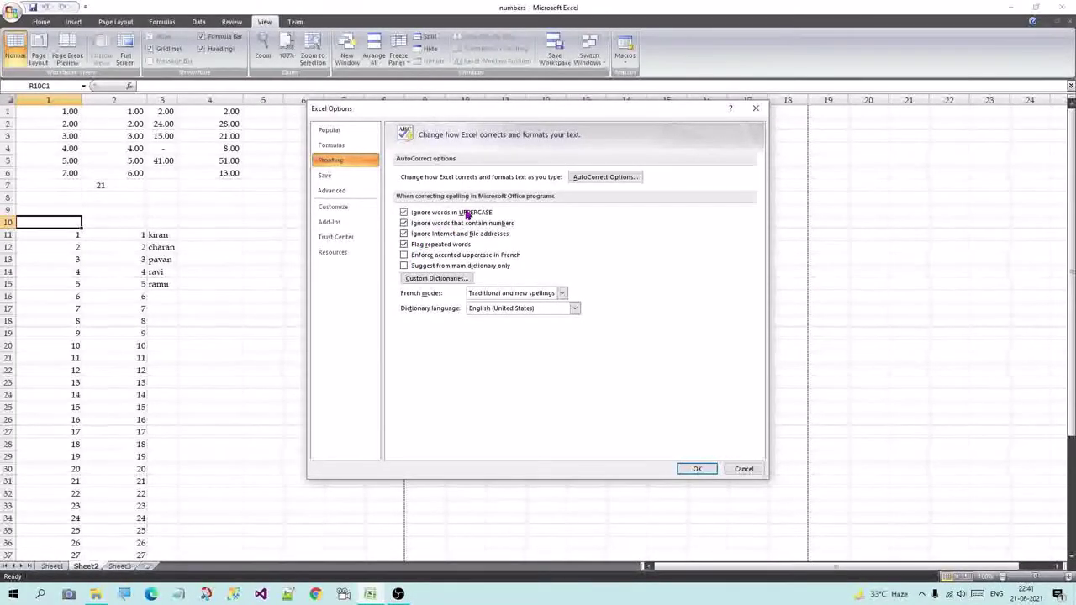
# Check that Custom Dictionaries holds only CUSTOM.DIC, then close it
pyautogui.click(435, 280)
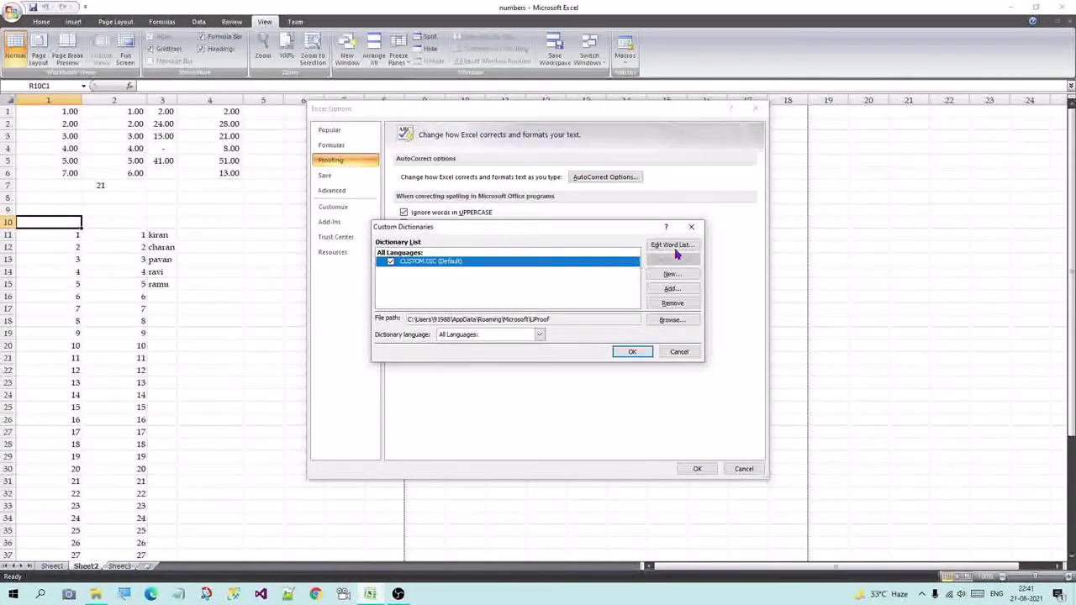
pyautogui.click(691, 227)
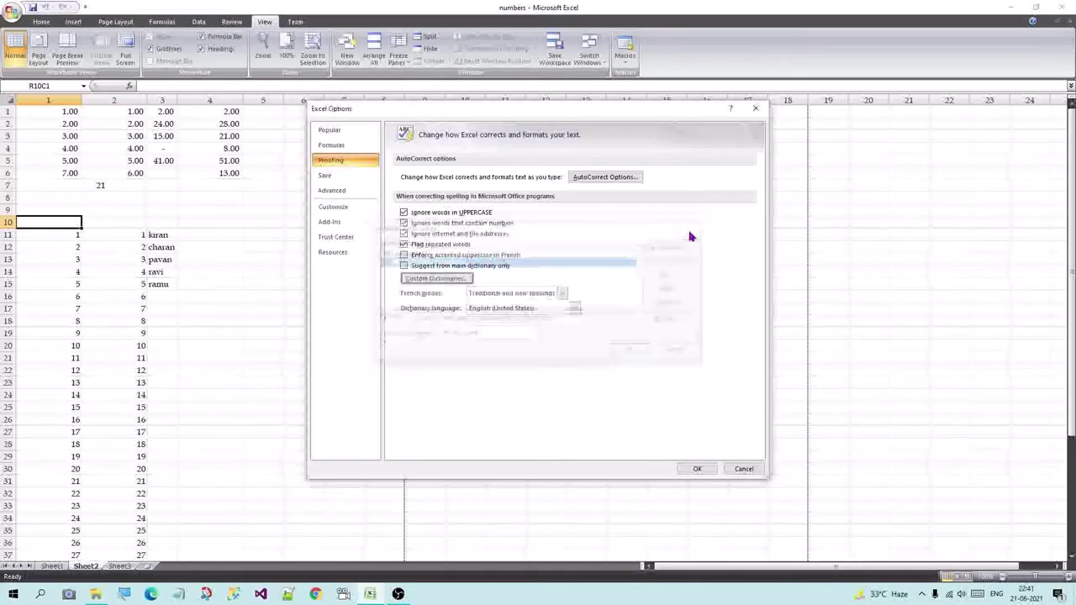
# On the Save page, review the save format list keeping Excel Workbook, and start editing the AutoRecover minutes
pyautogui.click(330, 181)
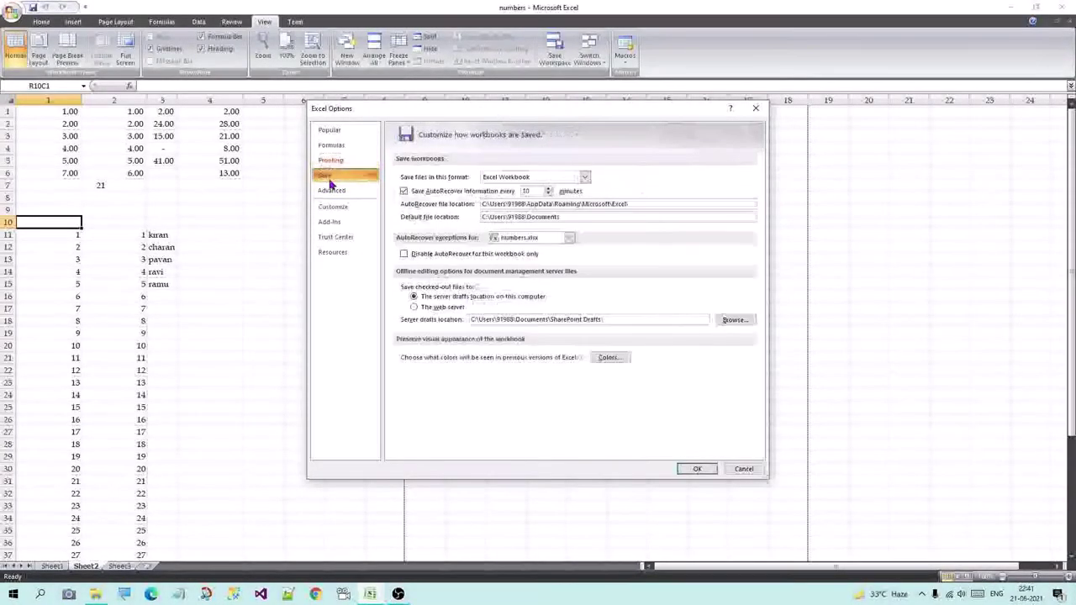
pyautogui.click(584, 178)
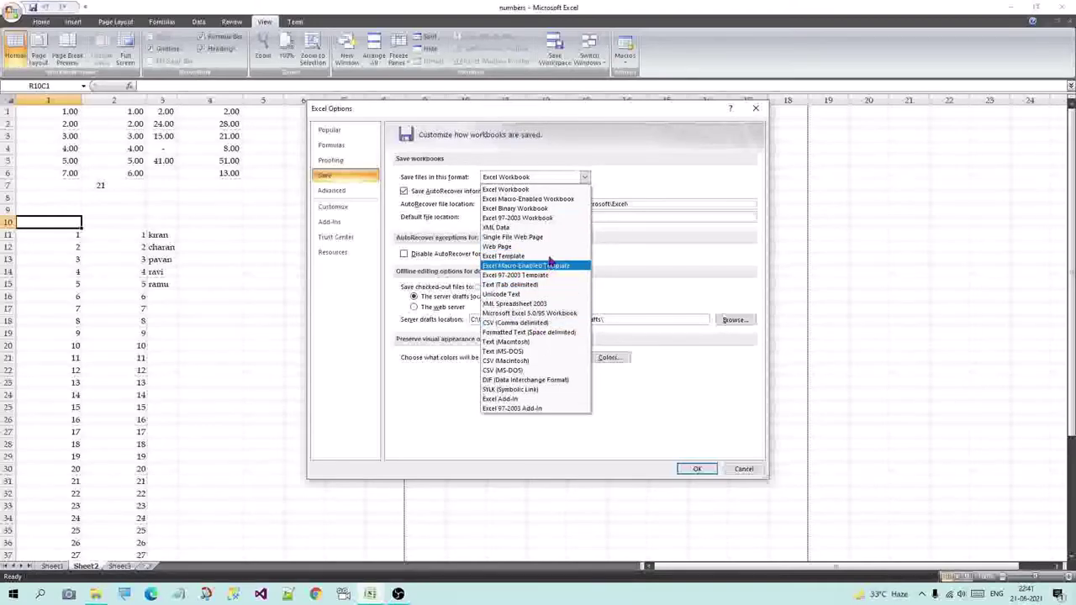
pyautogui.click(653, 175)
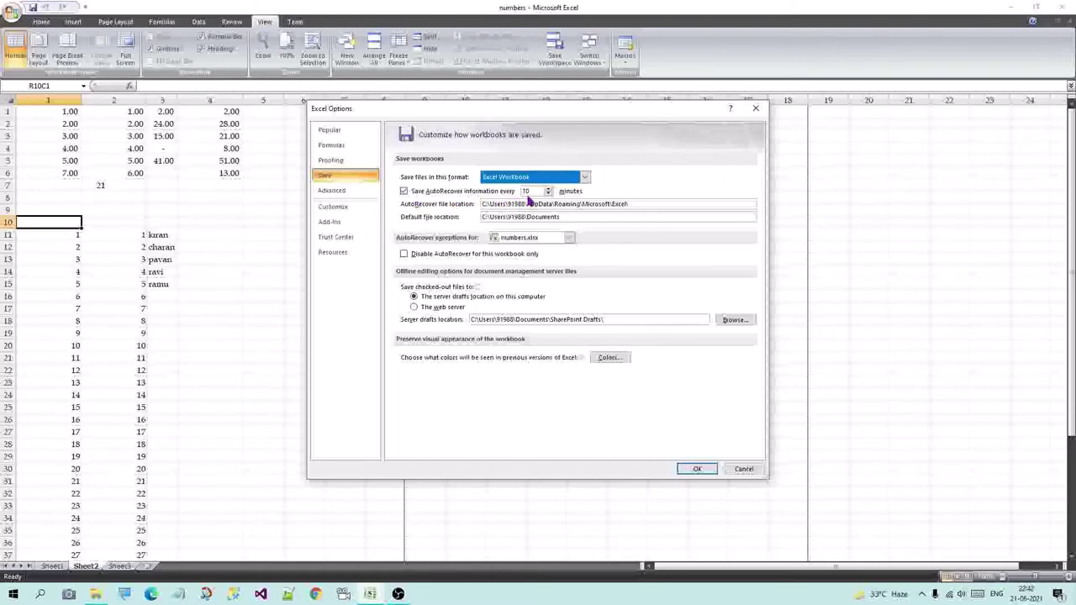
pyautogui.click(531, 192)
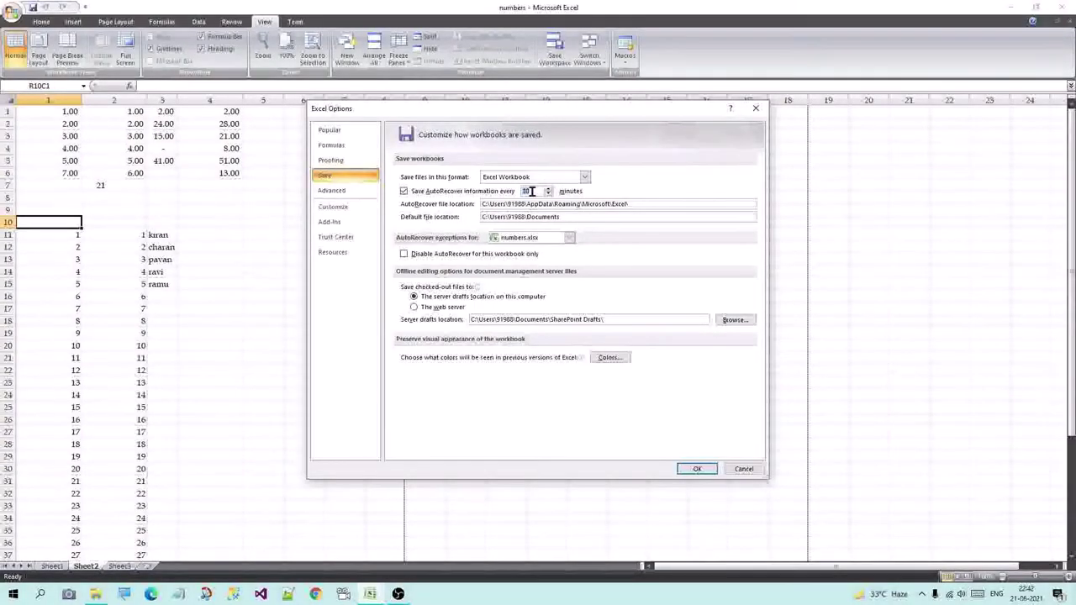
pyautogui.moveTo(533, 192)
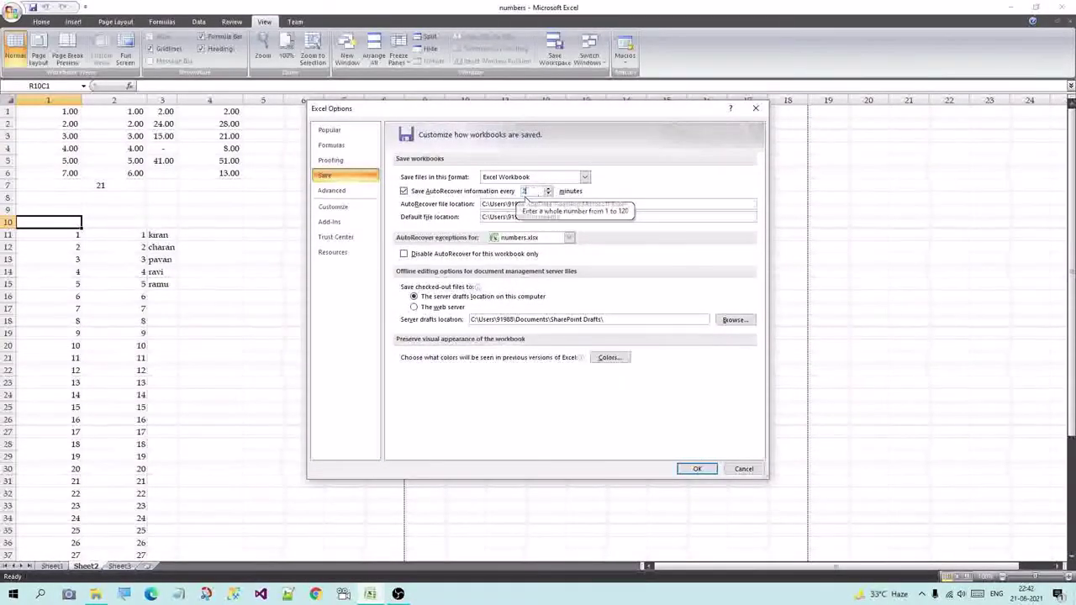
# Try a 2-minute AutoRecover interval and toggle disabling AutoRecover for numbers.xlsx off and on
pyautogui.write('2')
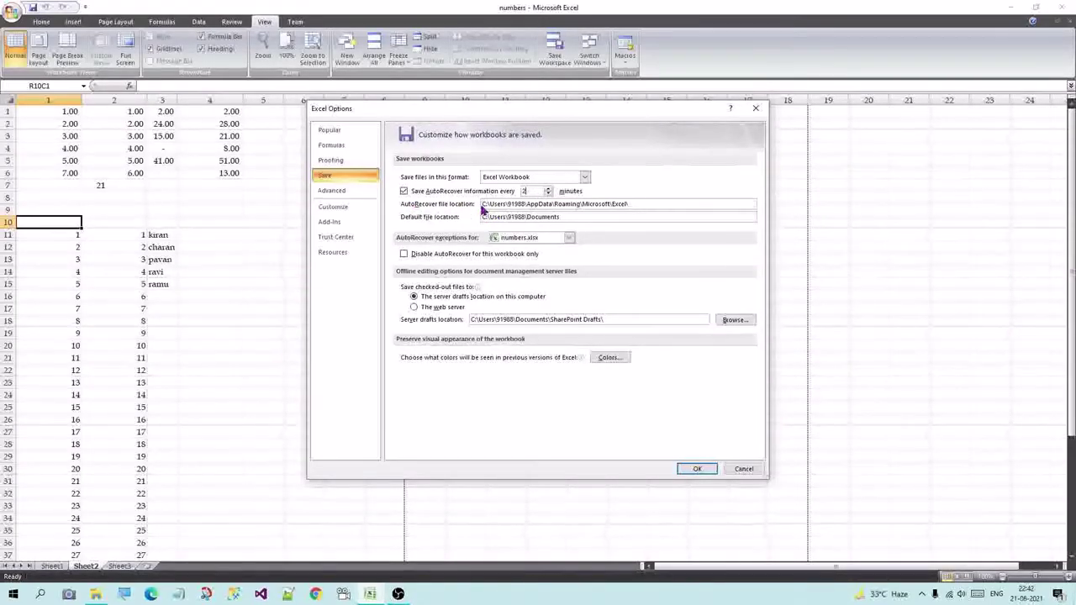
pyautogui.moveTo(482, 204); pyautogui.dragTo(637, 205)
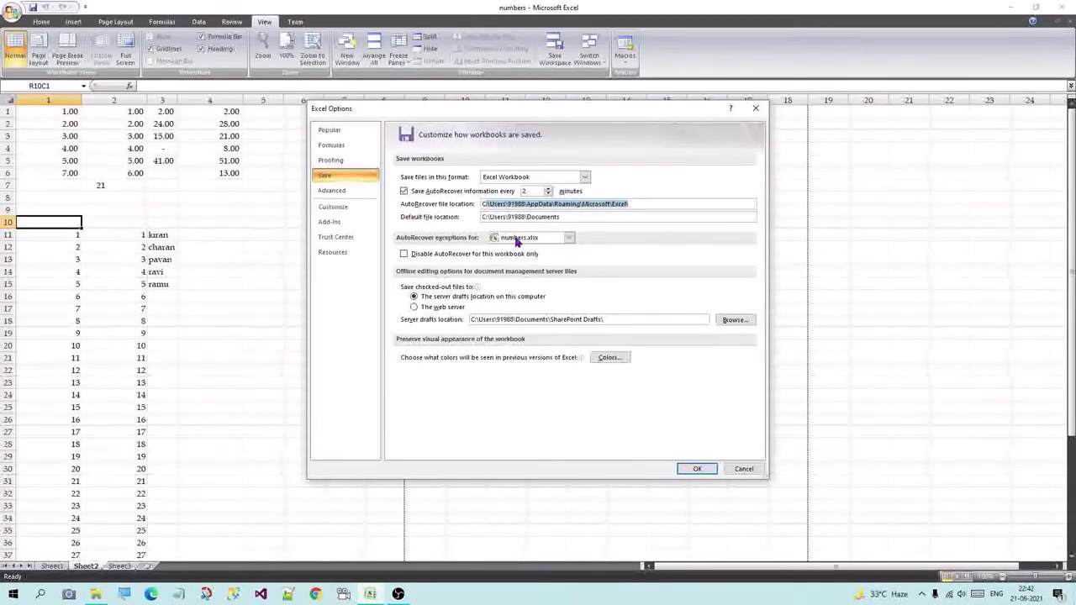
pyautogui.click(569, 239)
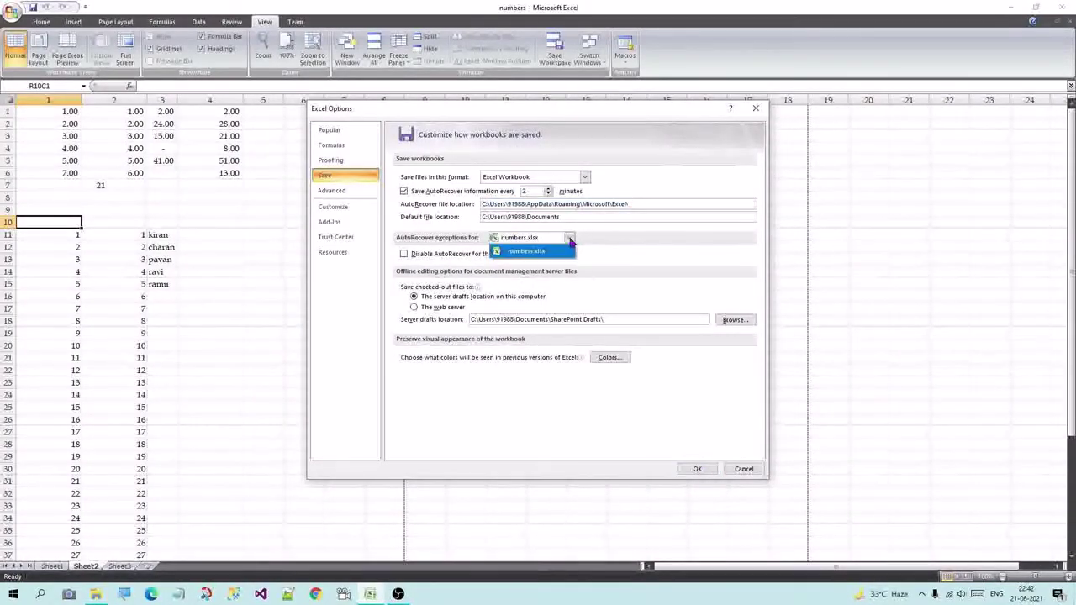
pyautogui.click(527, 251)
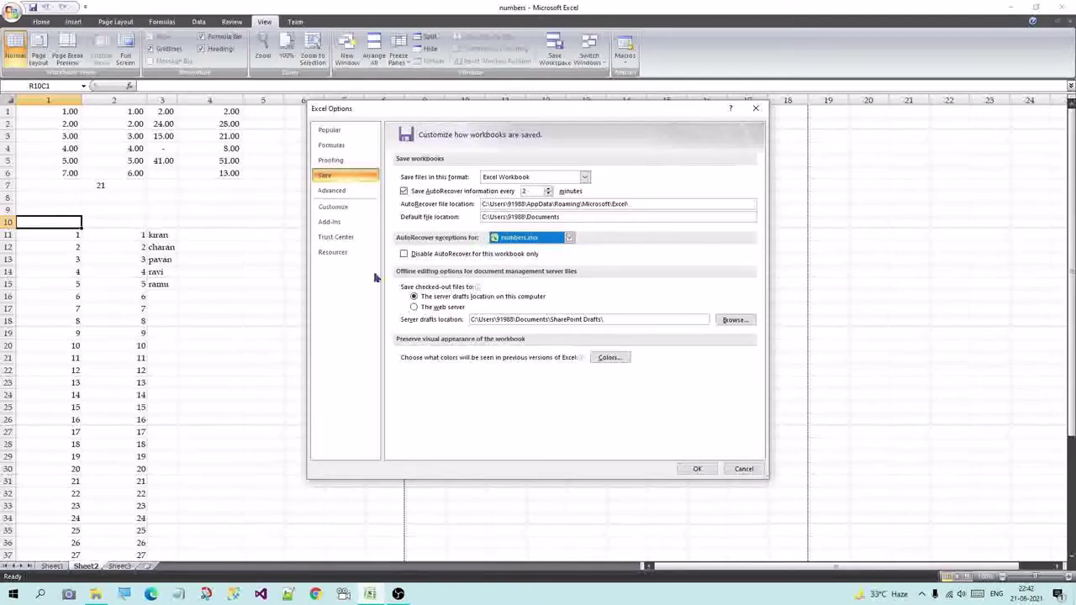
pyautogui.click(404, 254)
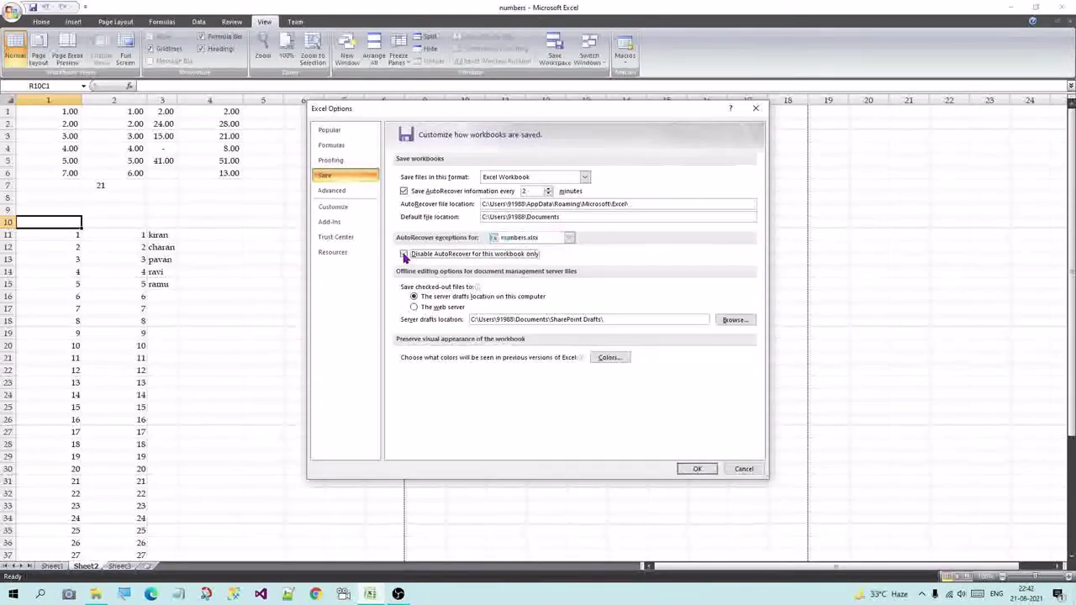
pyautogui.click(403, 254)
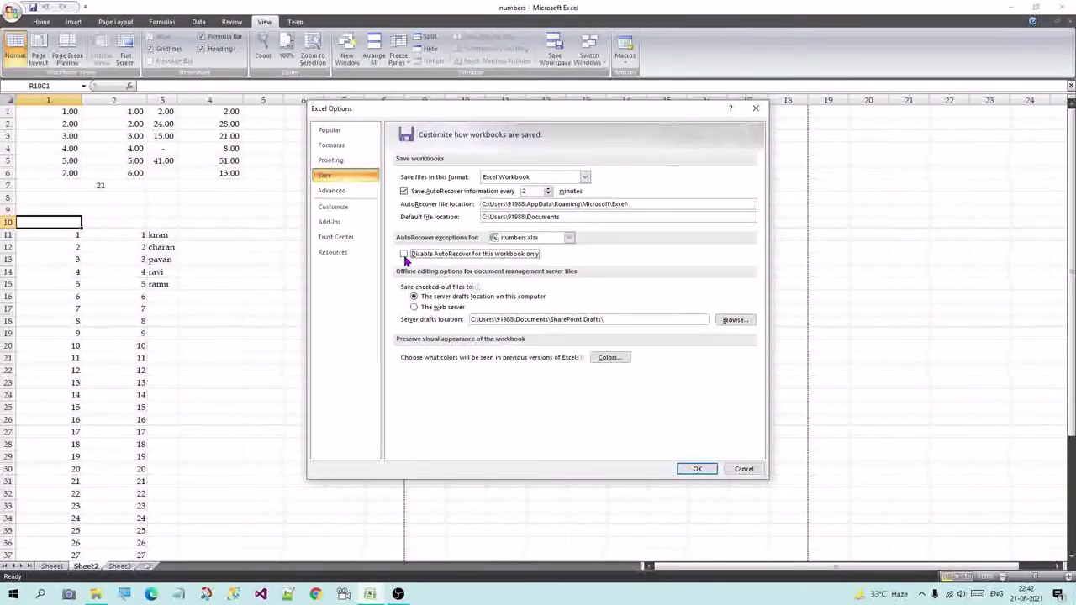
# Reset the AutoRecover interval to 10 minutes and move to the Advanced page
pyautogui.doubleClick(525, 191)
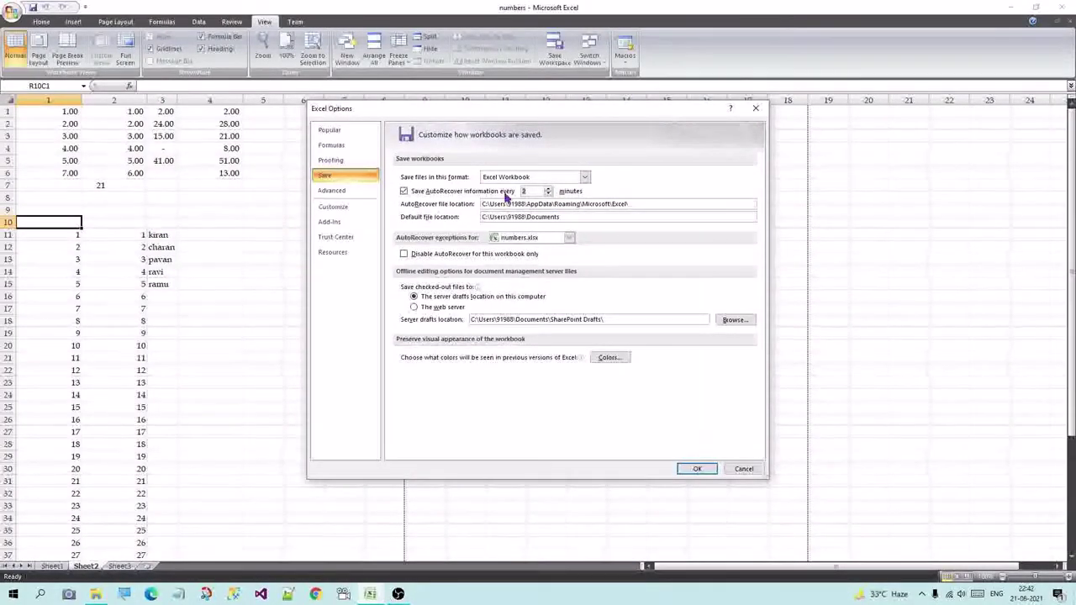
pyautogui.write('10')
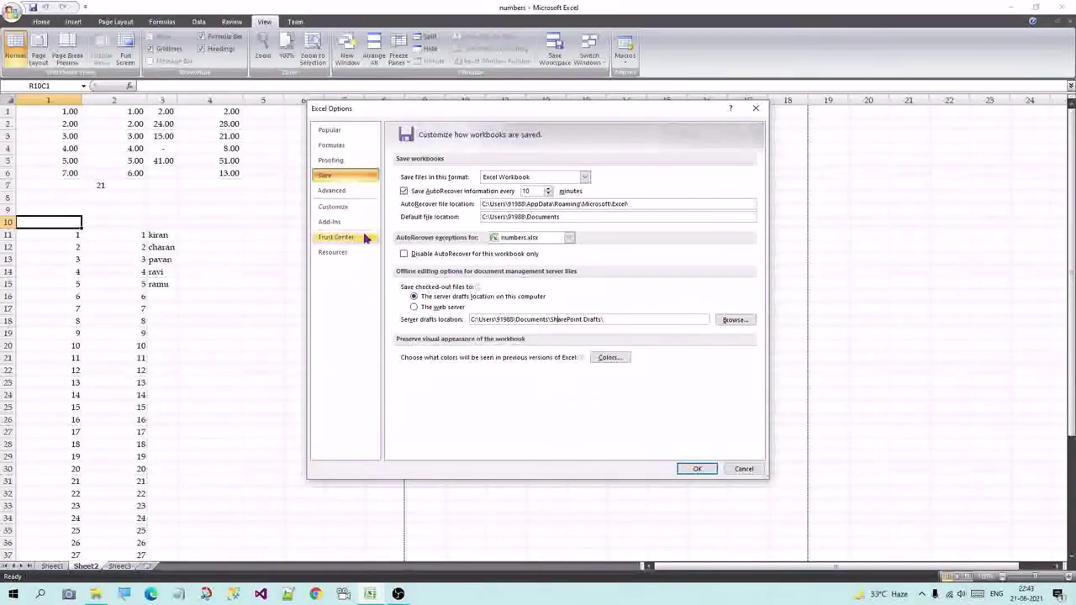
pyautogui.click(336, 193)
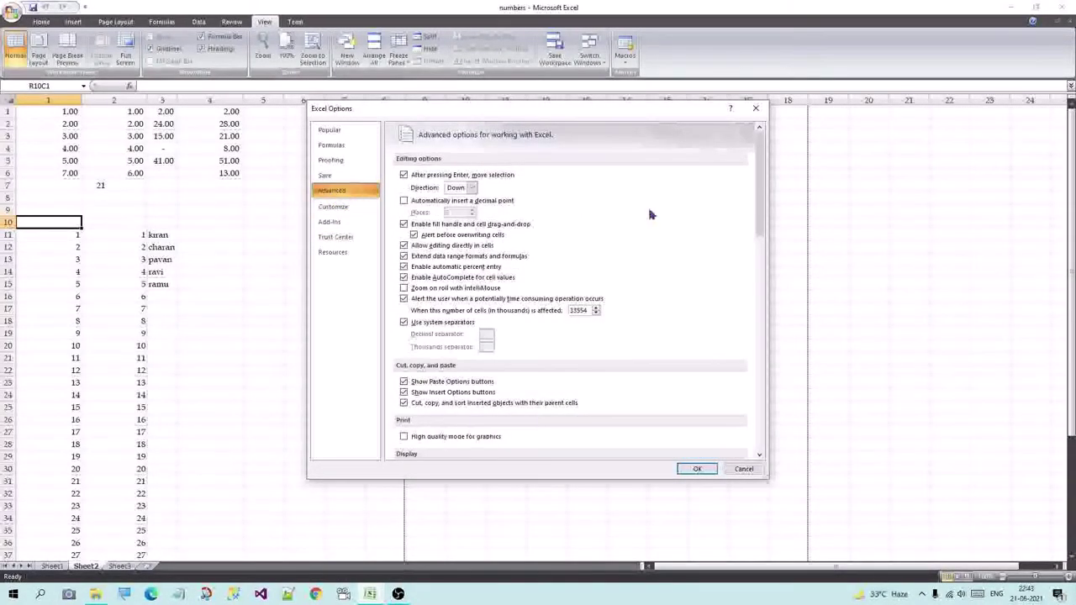
pyautogui.moveTo(759, 180); pyautogui.dragTo(738, 171)
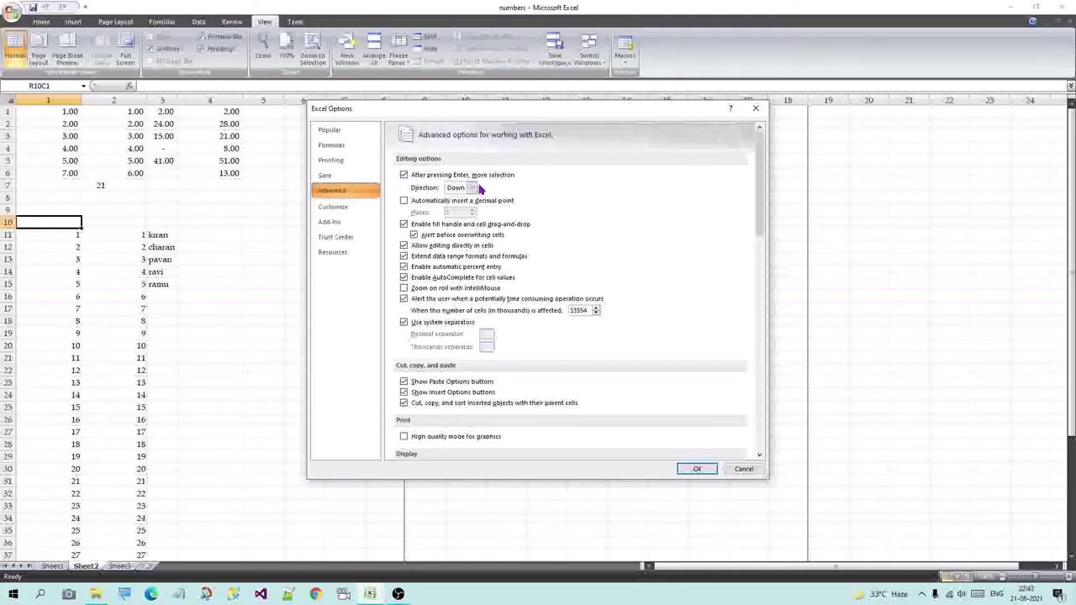
pyautogui.scroll(-1, 589, 214)
pyautogui.scroll(-1, 559, 217)
pyautogui.scroll(-1, 530, 217)
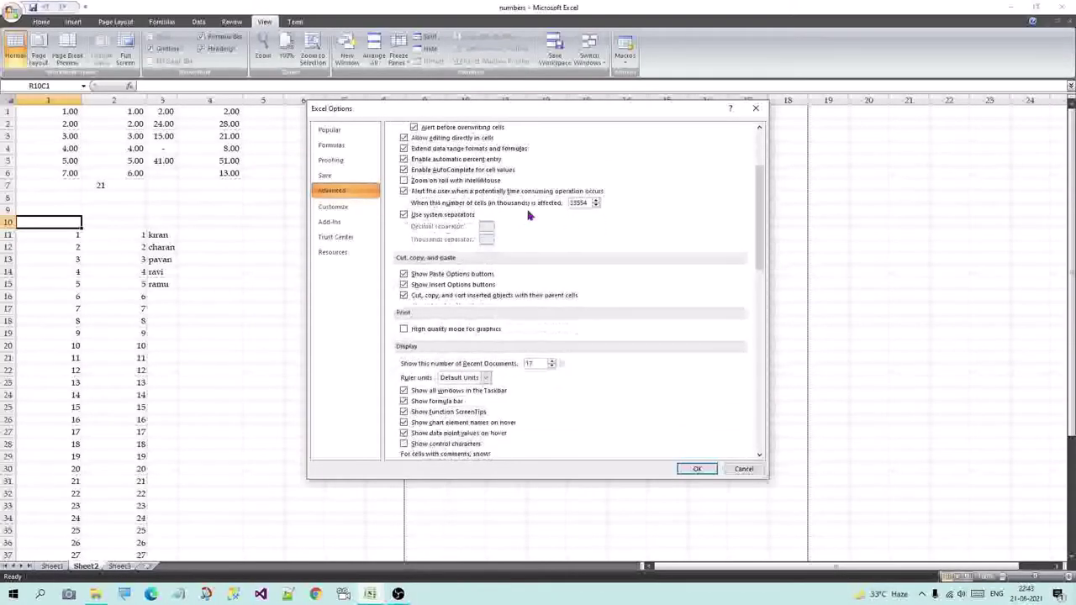
pyautogui.scroll(3, 504, 248)
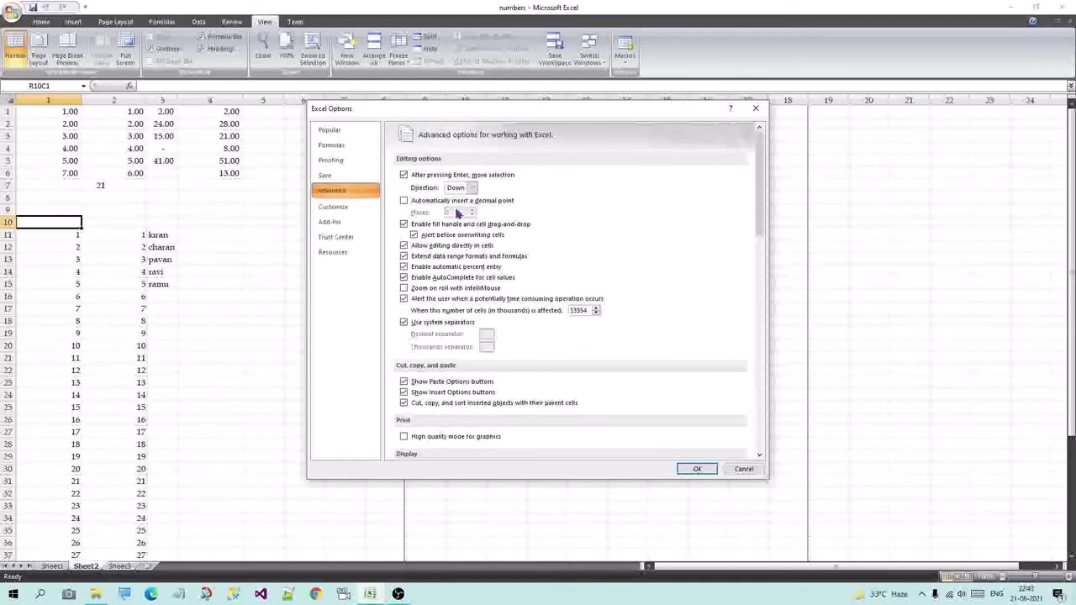
pyautogui.scroll(-1, 461, 320)
pyautogui.scroll(-2, 449, 339)
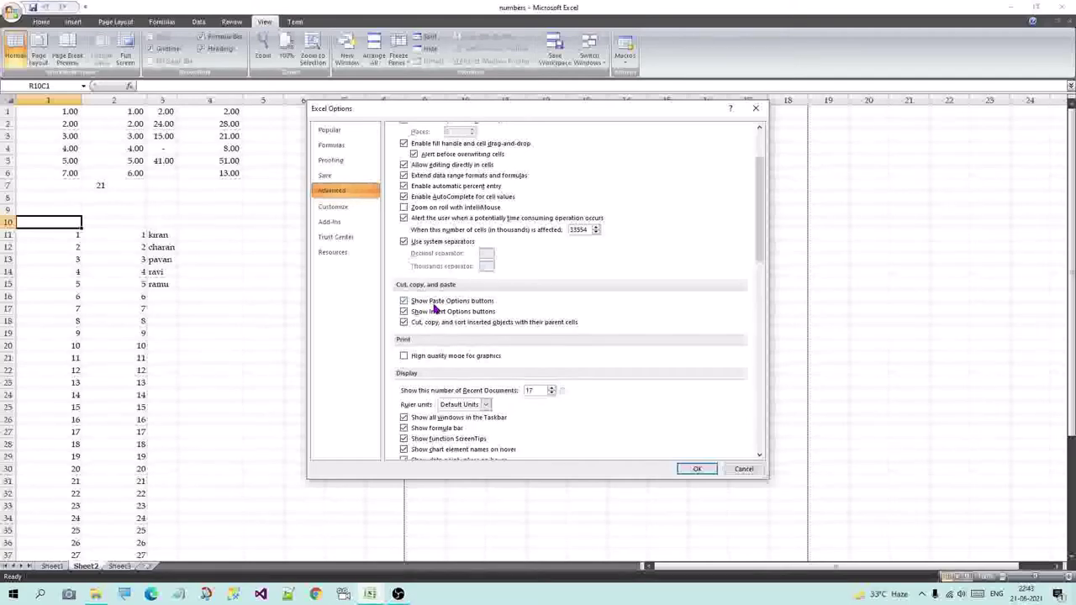
pyautogui.scroll(-1, 433, 312)
pyautogui.scroll(-1, 428, 319)
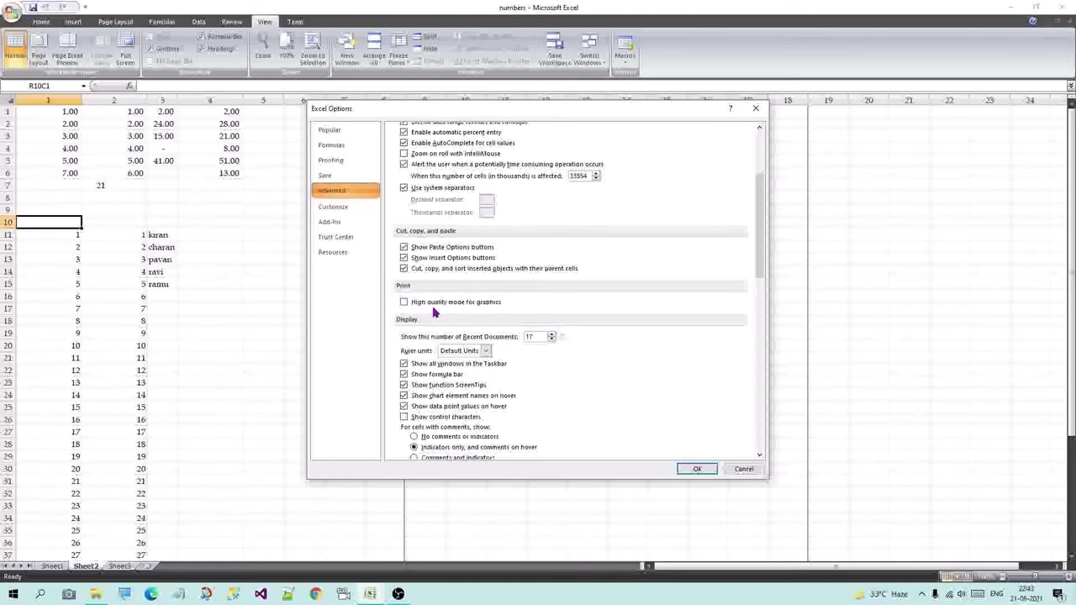
pyautogui.scroll(-1, 420, 322)
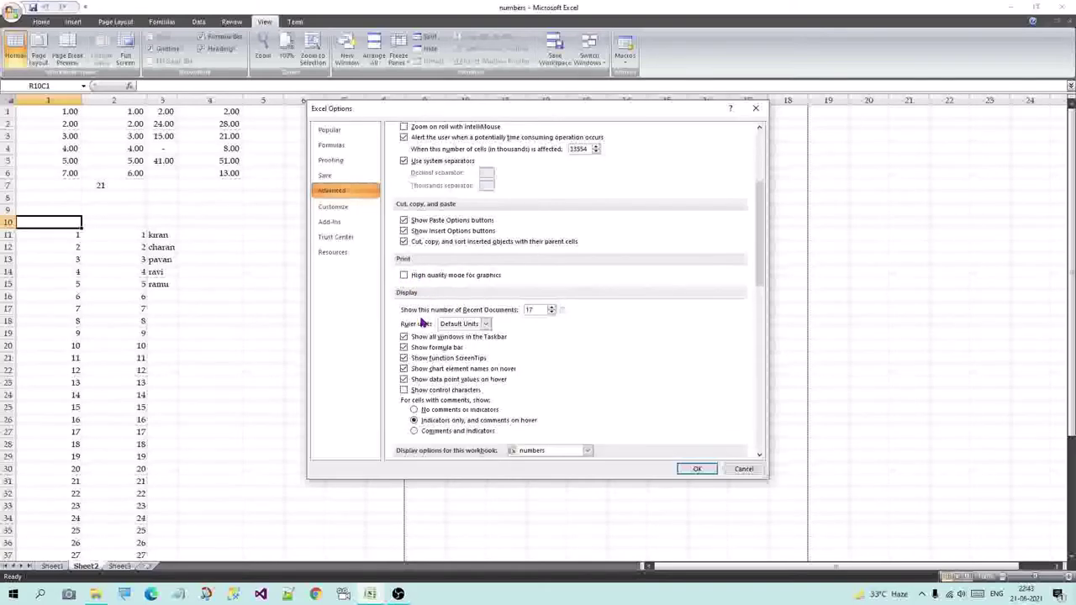
pyautogui.scroll(-1, 422, 320)
pyautogui.scroll(-1, 425, 318)
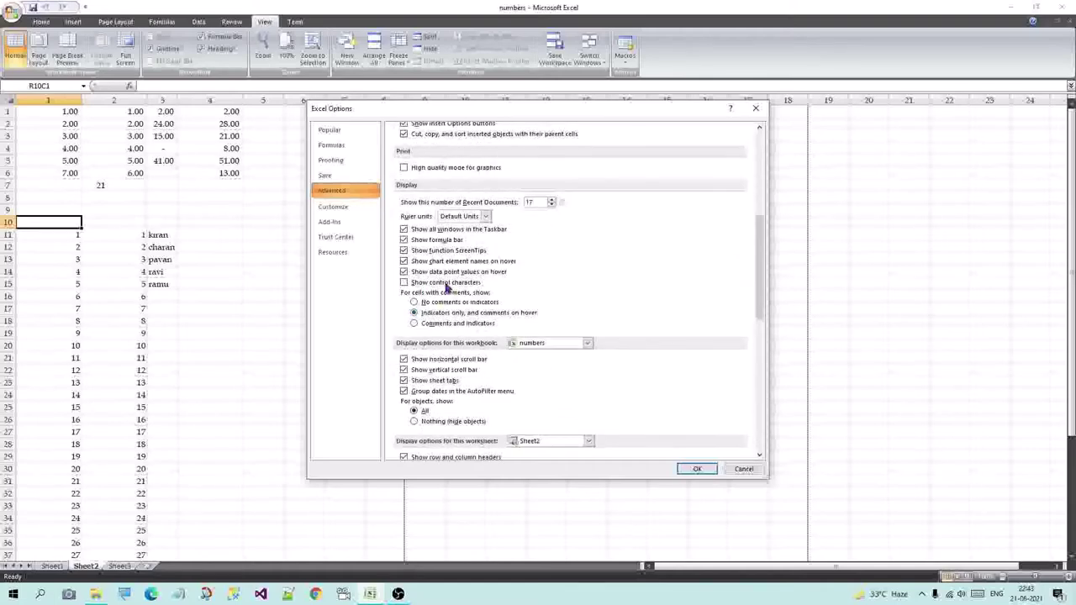
pyautogui.scroll(-2, 427, 316)
pyautogui.scroll(-2, 450, 287)
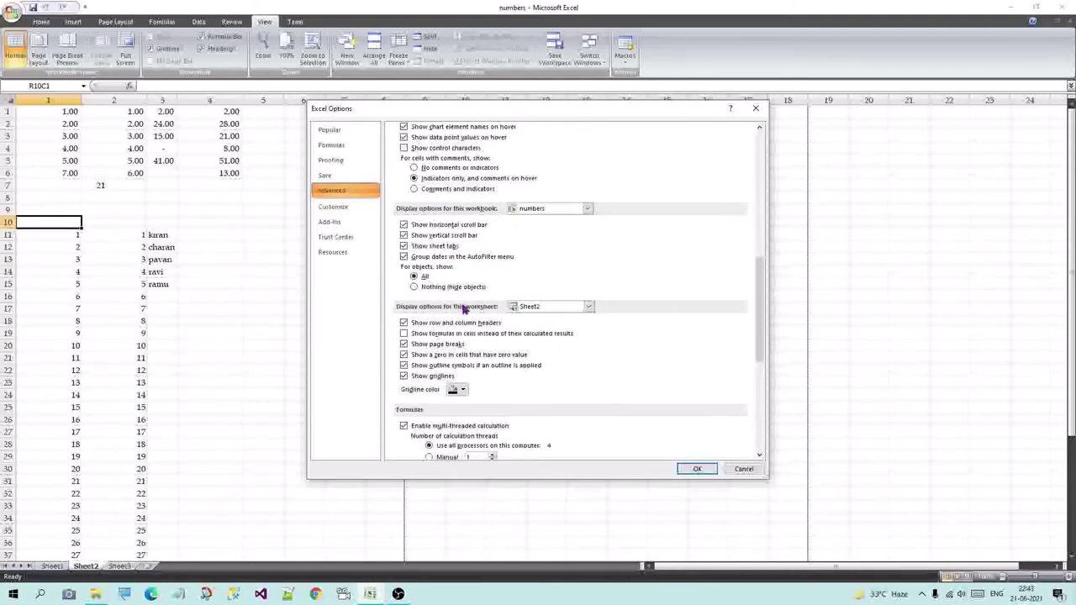
pyautogui.scroll(-1, 466, 322)
pyautogui.scroll(-1, 483, 286)
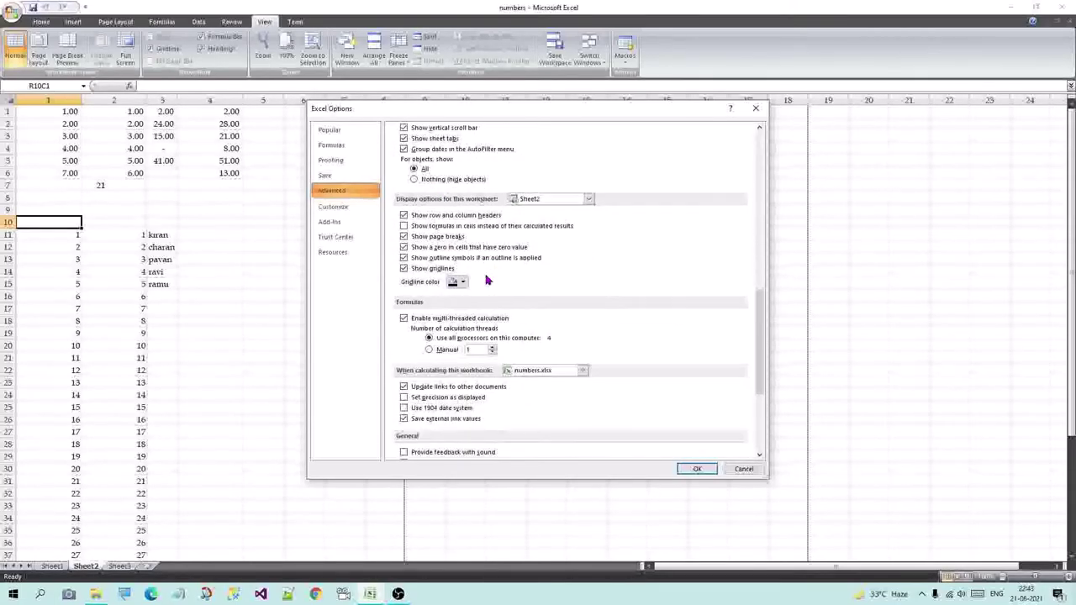
pyautogui.scroll(-1, 486, 280)
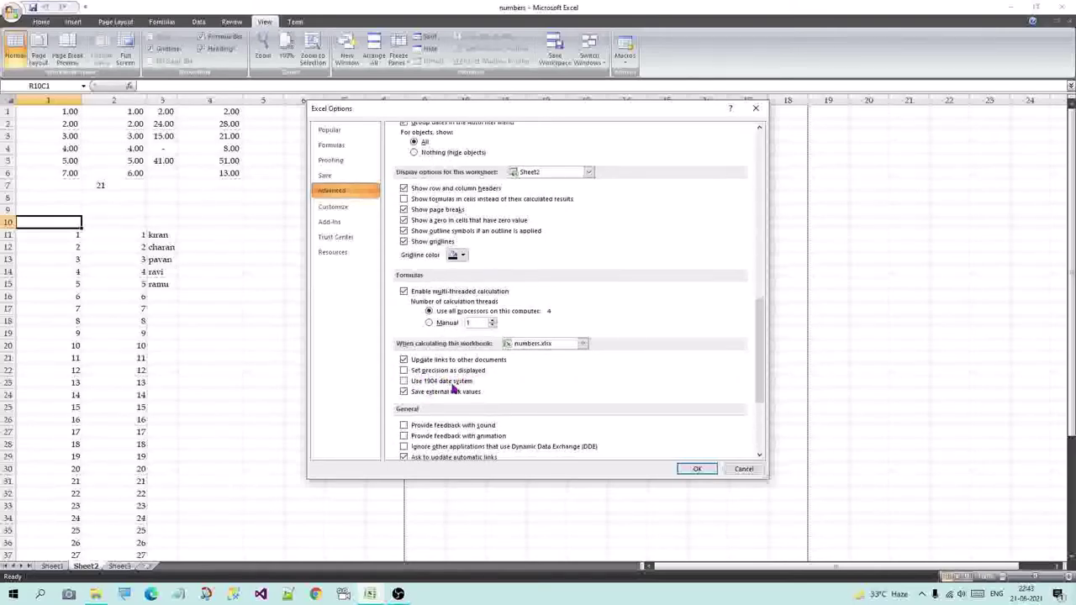
pyautogui.scroll(-1, 451, 380)
pyautogui.scroll(-1, 460, 360)
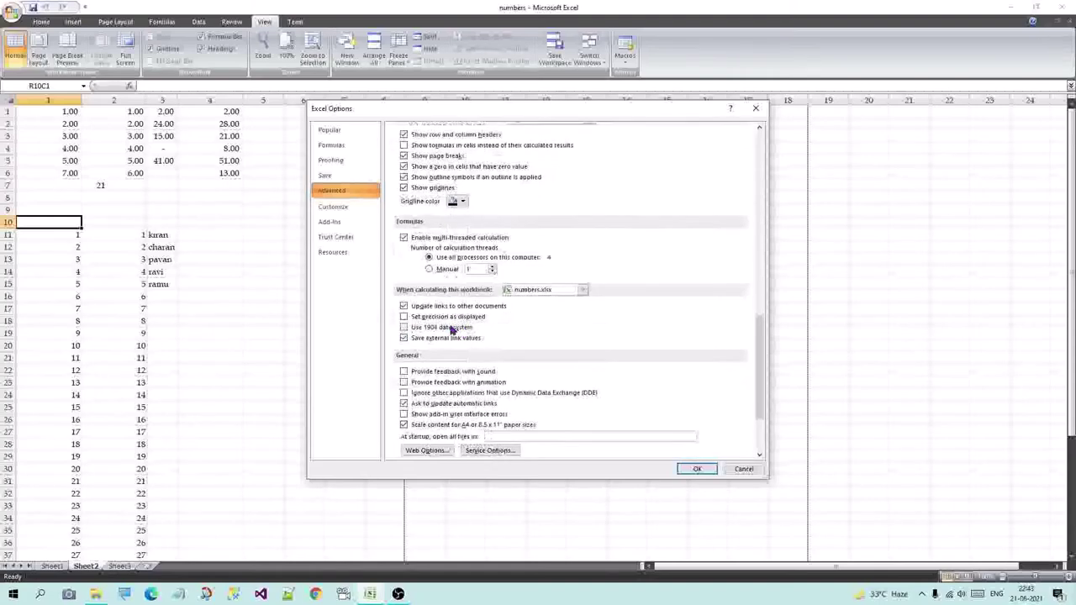
pyautogui.scroll(-1, 454, 370)
pyautogui.scroll(-1, 437, 374)
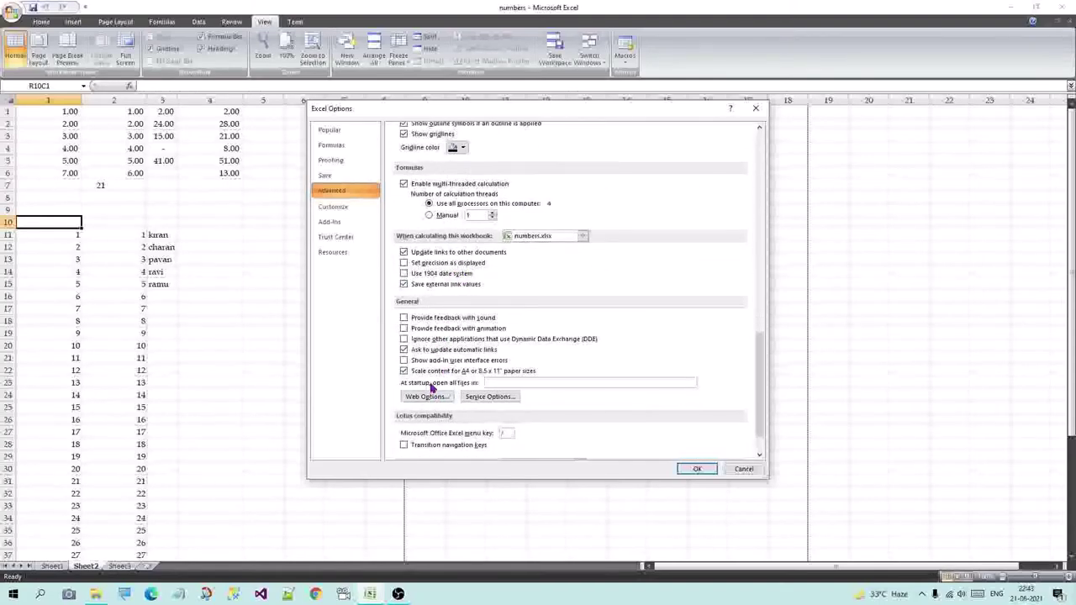
pyautogui.scroll(-2, 458, 319)
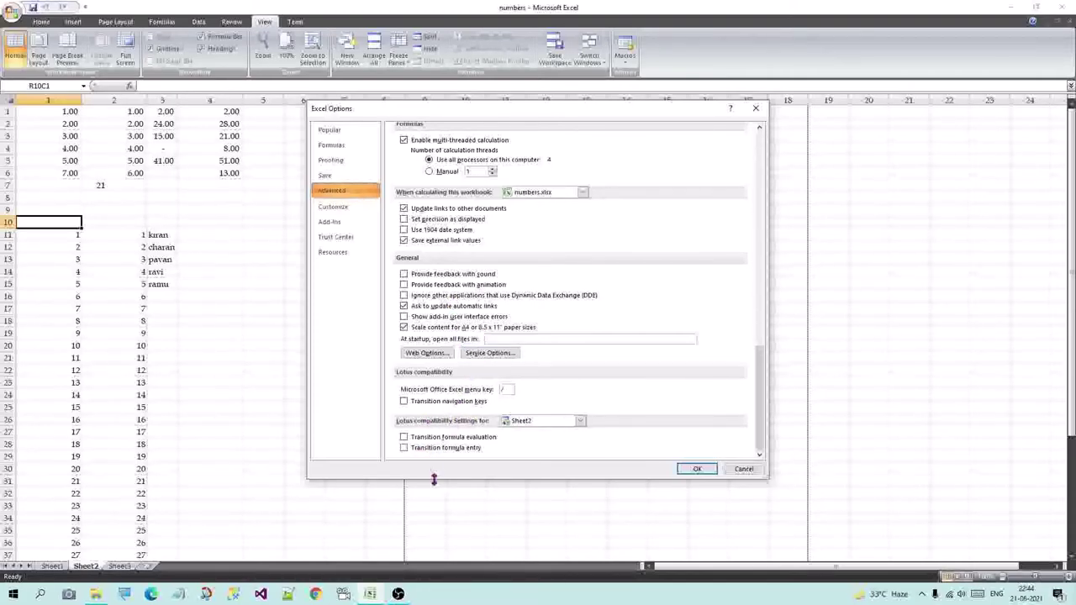
# Add Align from the Picture Tools | Format Tab commands to the Quick Access Toolbar
pyautogui.click(337, 207)
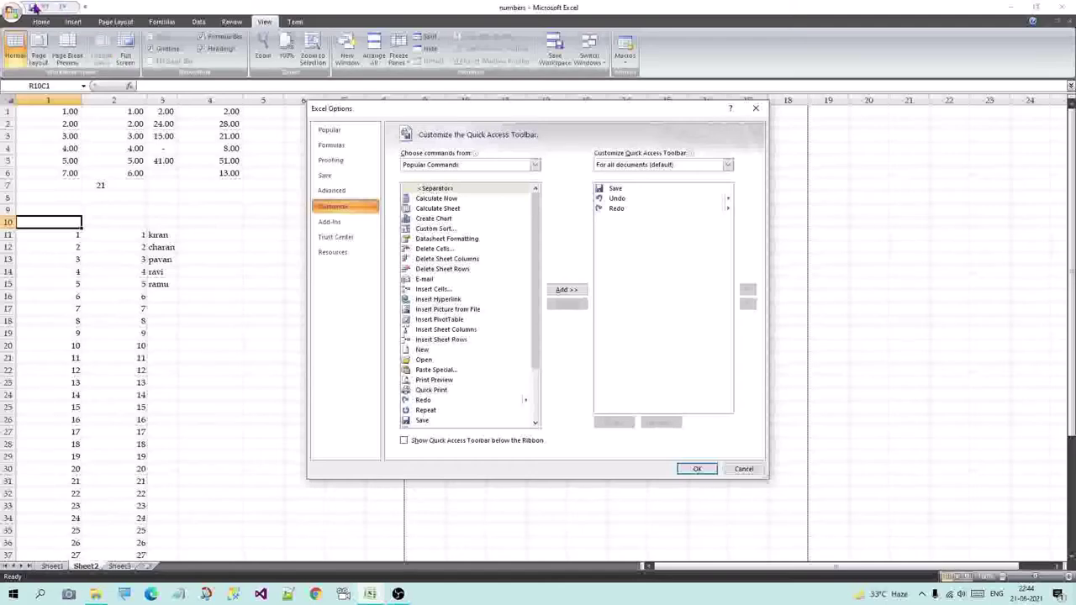
pyautogui.scroll(-1, 457, 336)
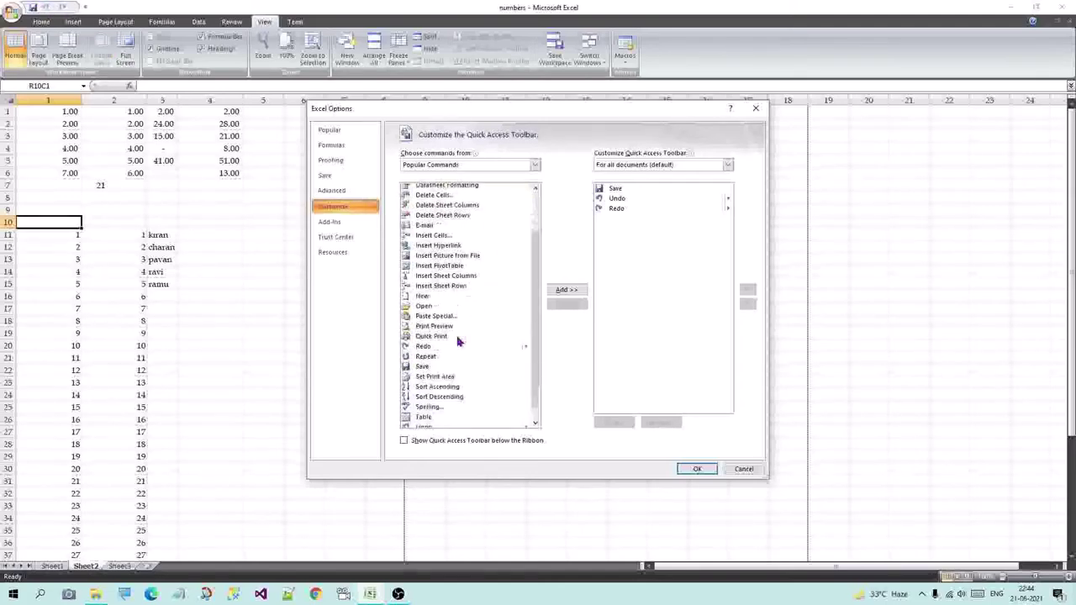
pyautogui.scroll(-1, 471, 319)
pyautogui.click(534, 165)
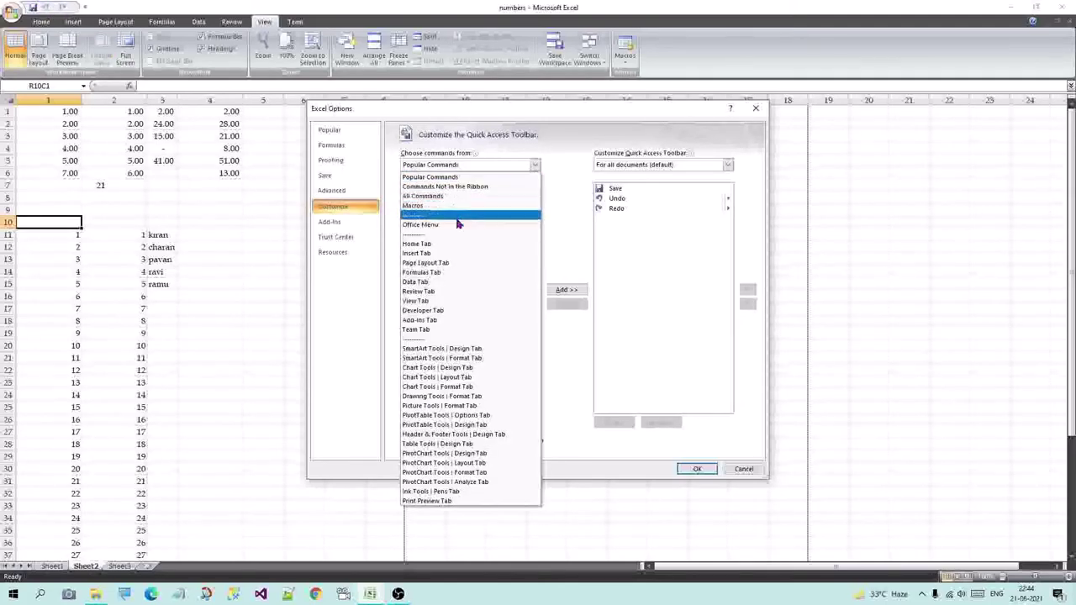
pyautogui.click(441, 405)
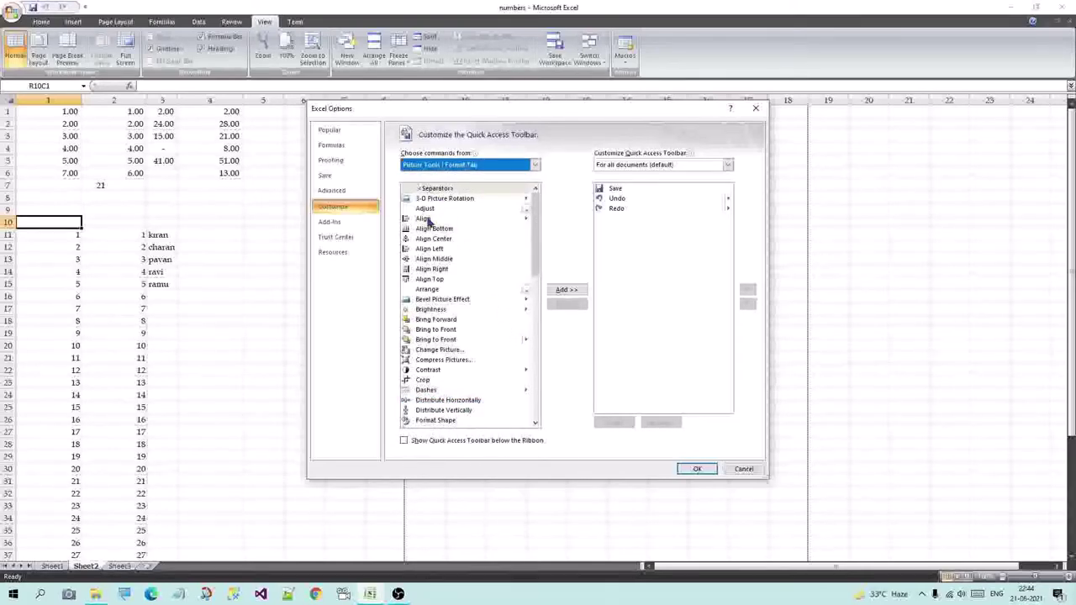
pyautogui.click(425, 219)
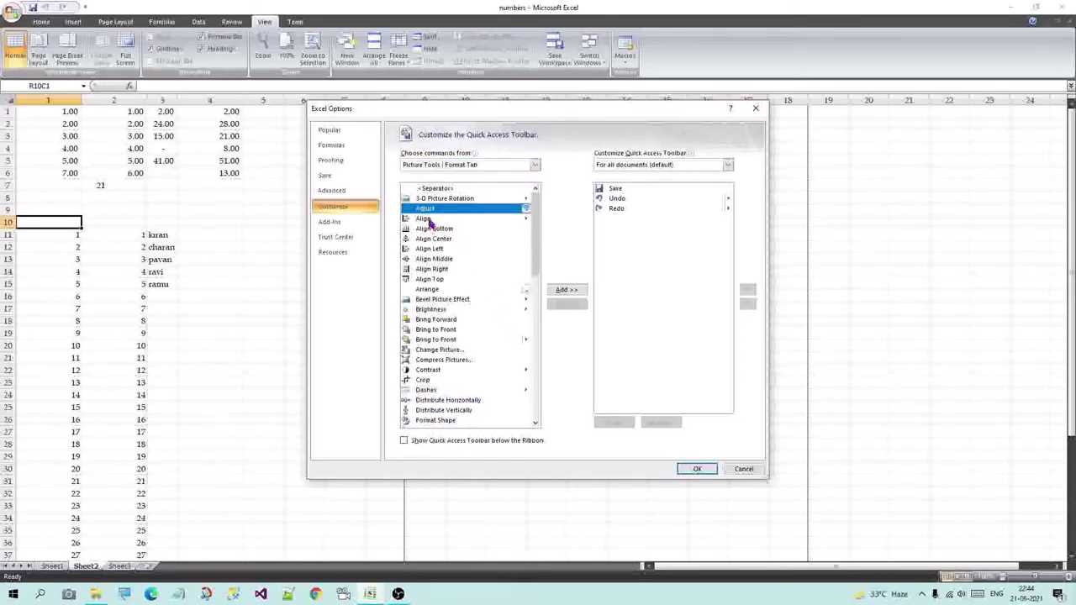
pyautogui.click(565, 291)
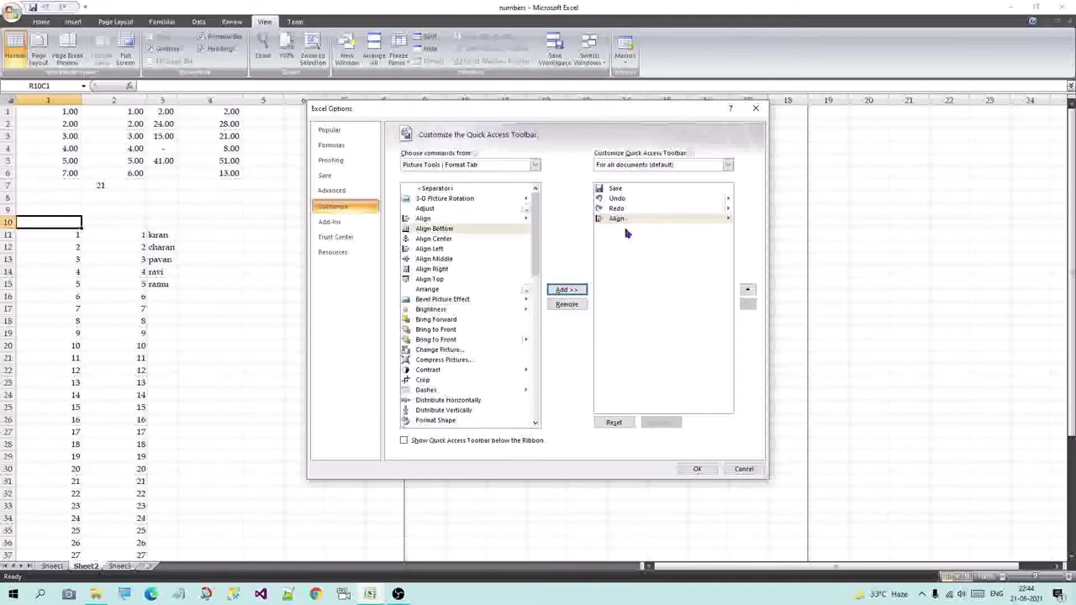
pyautogui.click(697, 470)
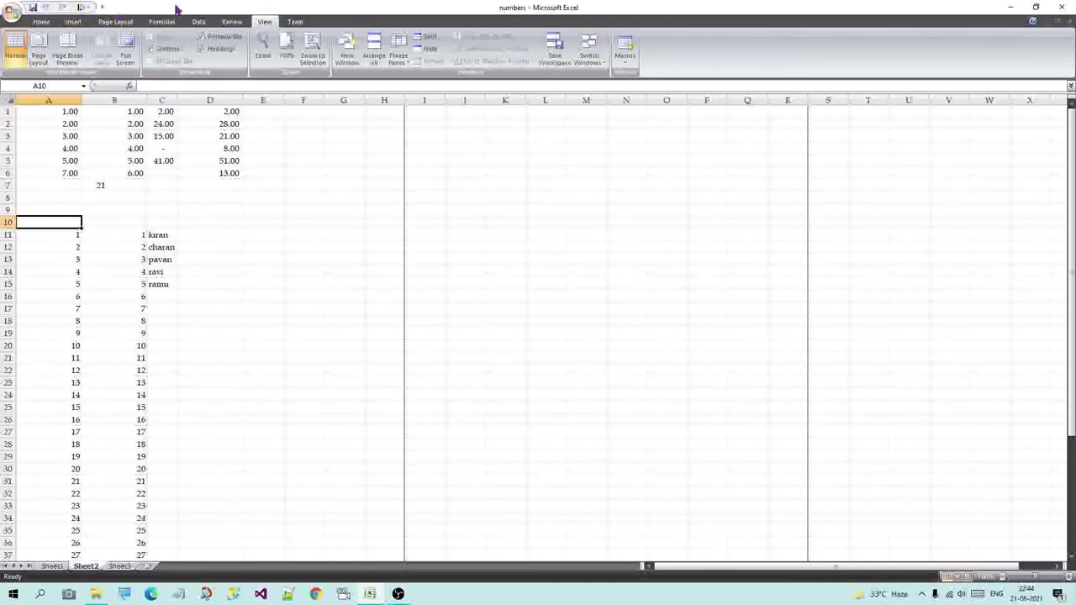
# Reopen Excel Options at the Customize page
pyautogui.click(13, 13)
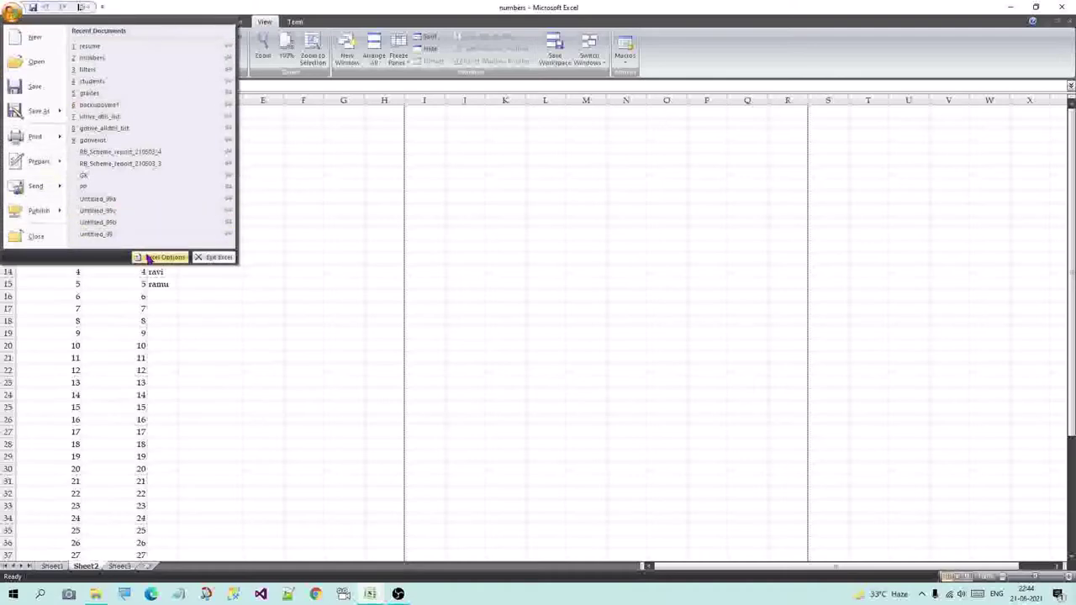
pyautogui.click(148, 258)
pyautogui.click(336, 207)
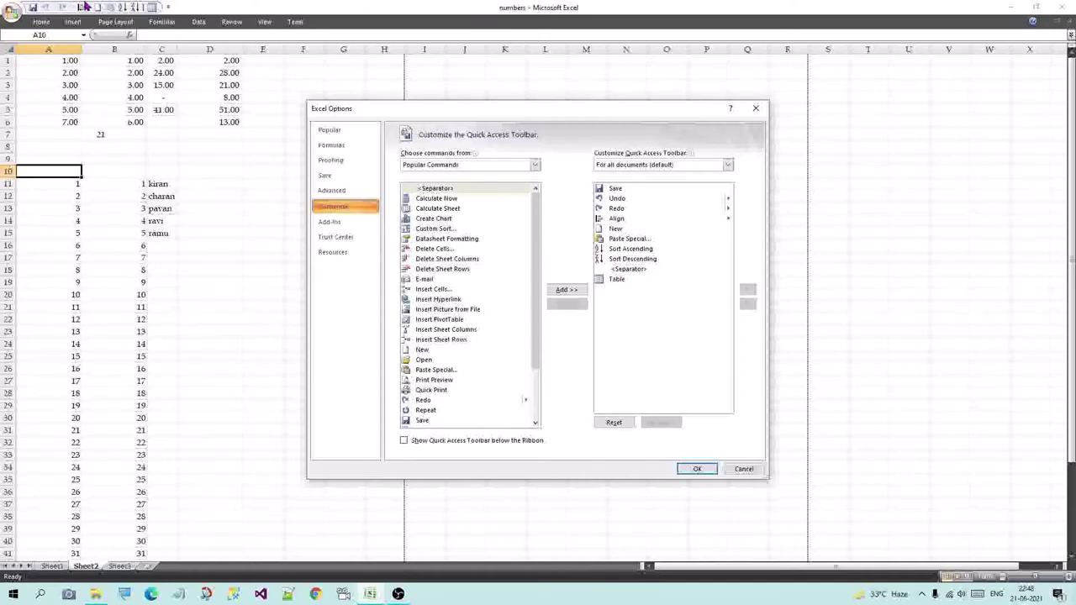
# On the Add-Ins page, enlarge the dialog and inspect the Analysis ToolPak and Hidden Worksheets add-ins
pyautogui.click(328, 222)
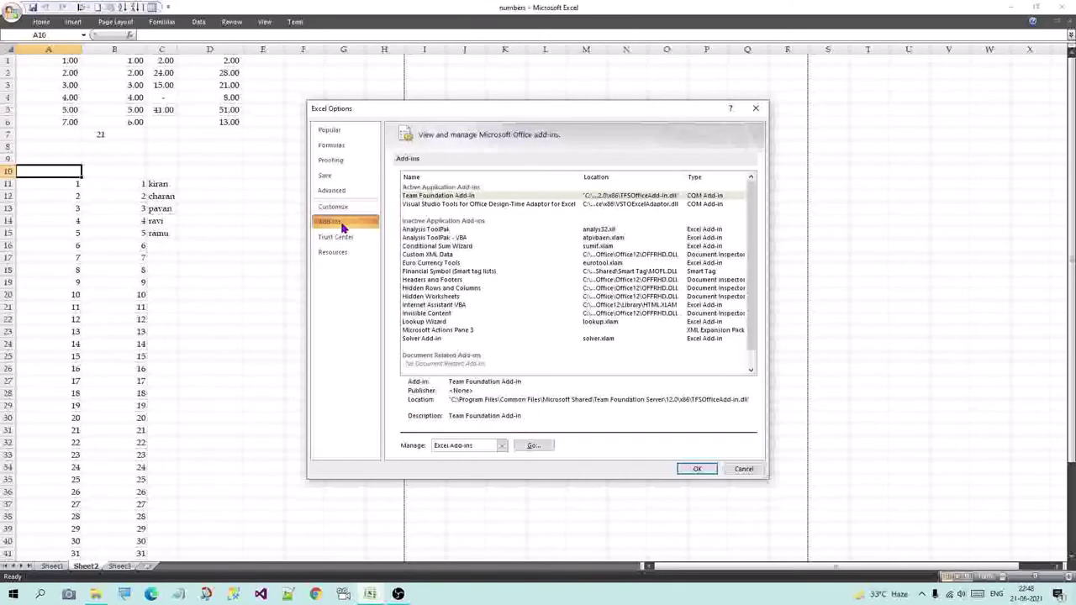
pyautogui.moveTo(766, 477); pyautogui.dragTo(871, 499)
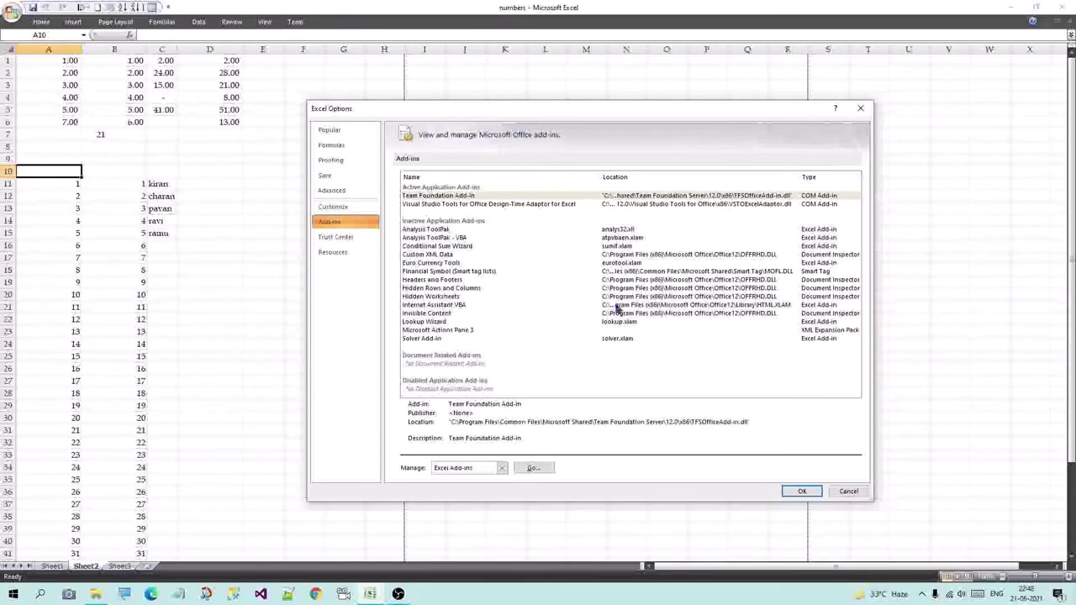
pyautogui.click(521, 228)
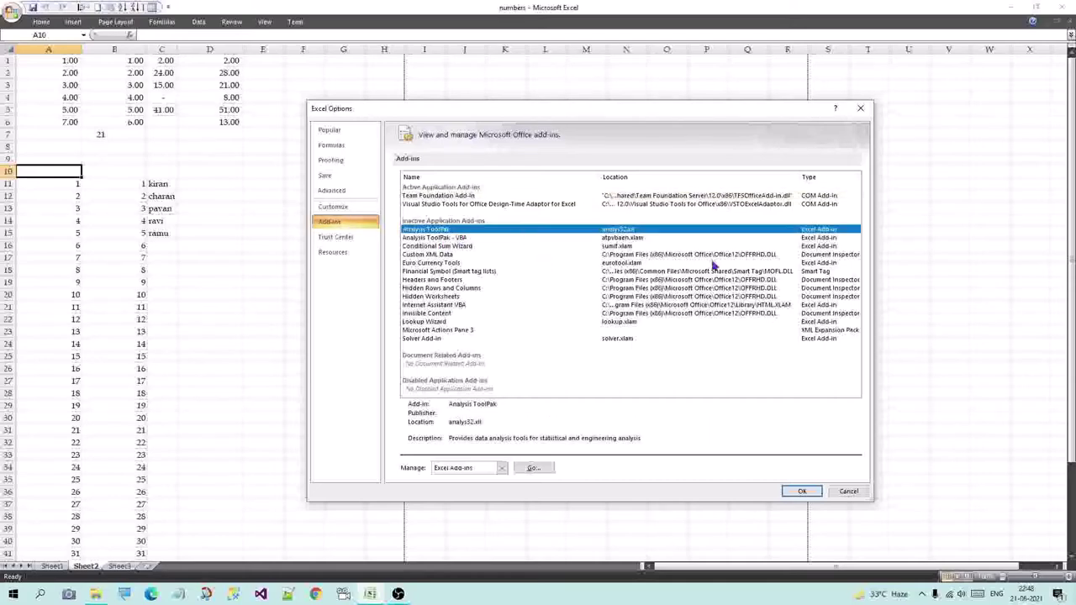
pyautogui.click(664, 296)
# Open the COM Add-ins manager, cancel browsing for a new add-in, and close it
pyautogui.click(502, 468)
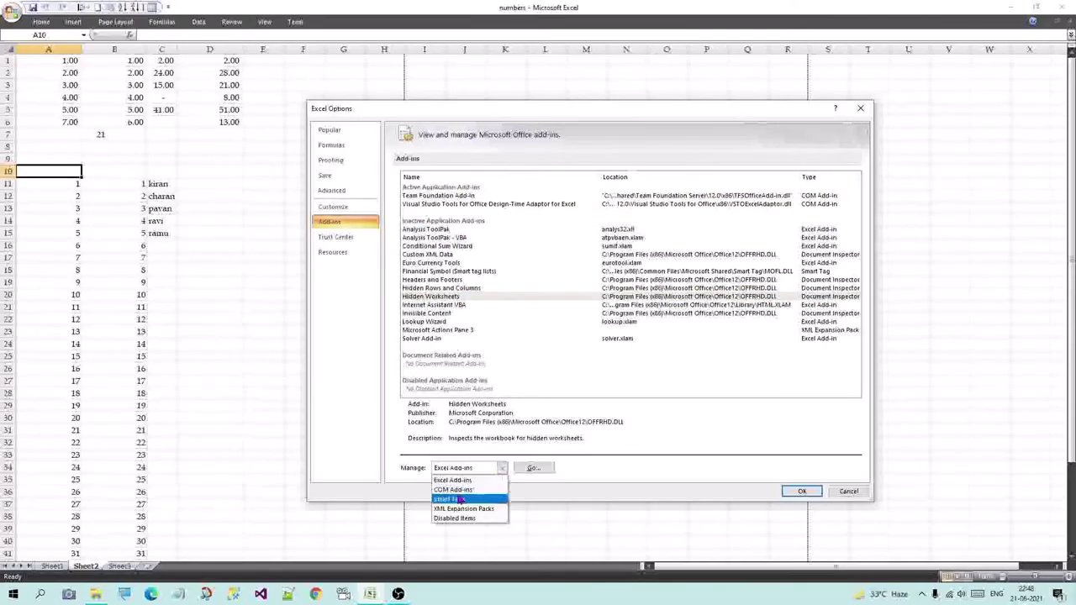
pyautogui.click(476, 492)
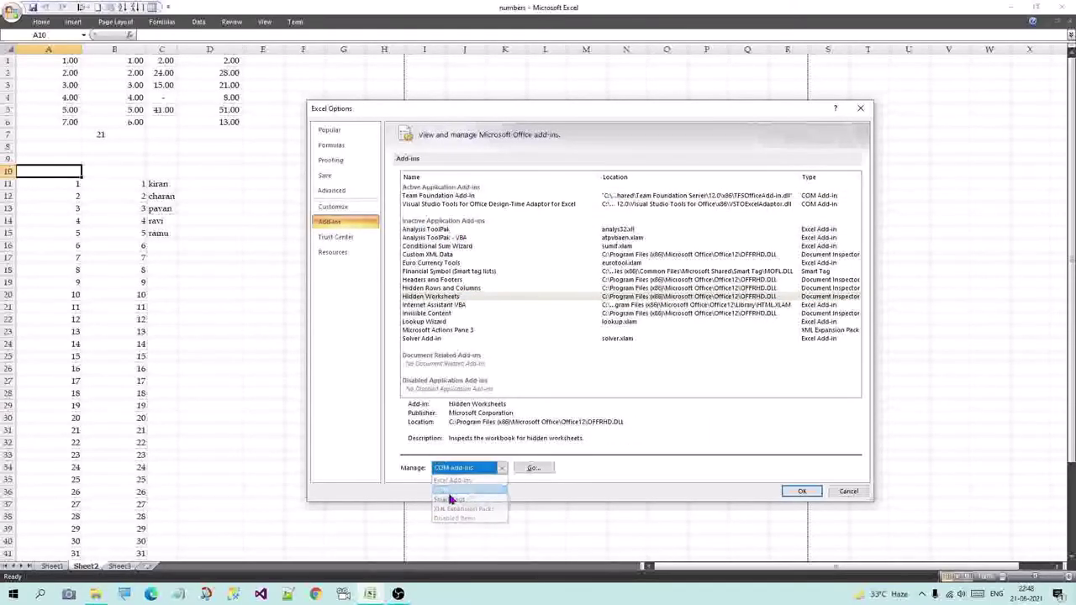
pyautogui.click(533, 467)
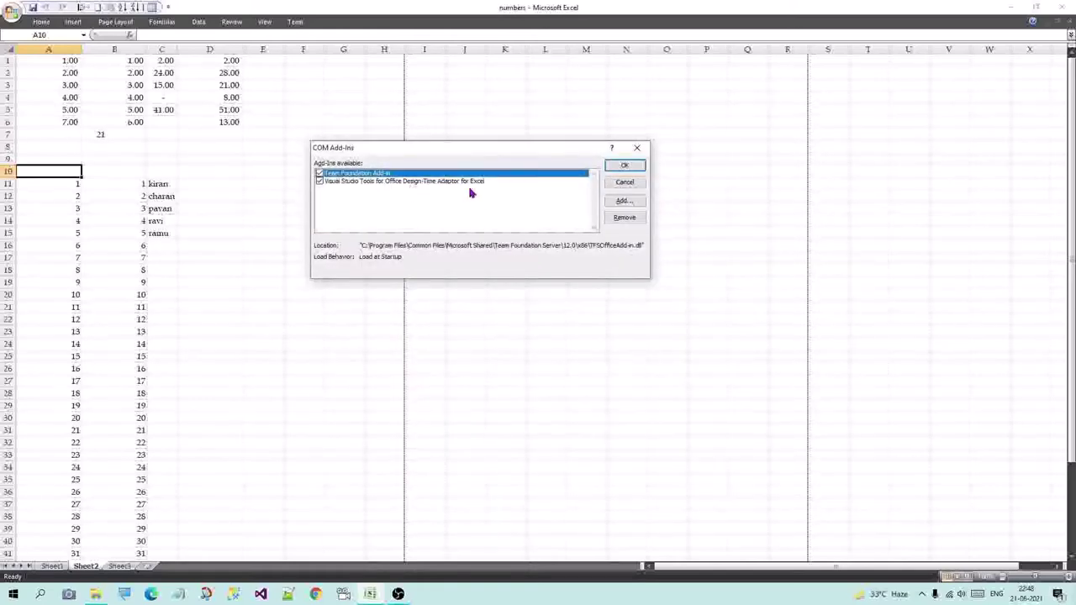
pyautogui.click(623, 201)
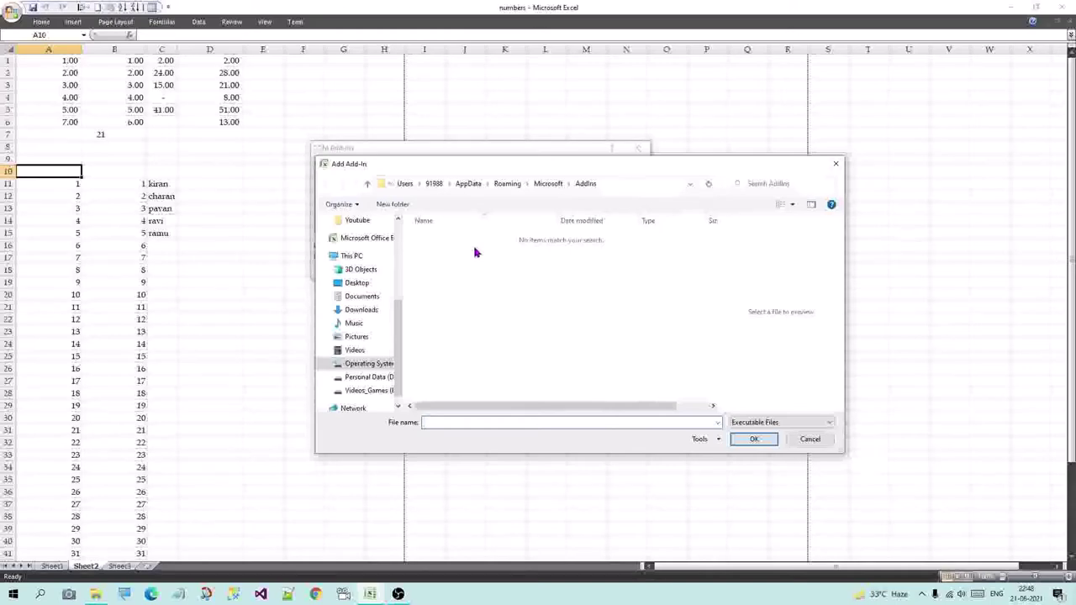
pyautogui.click(833, 168)
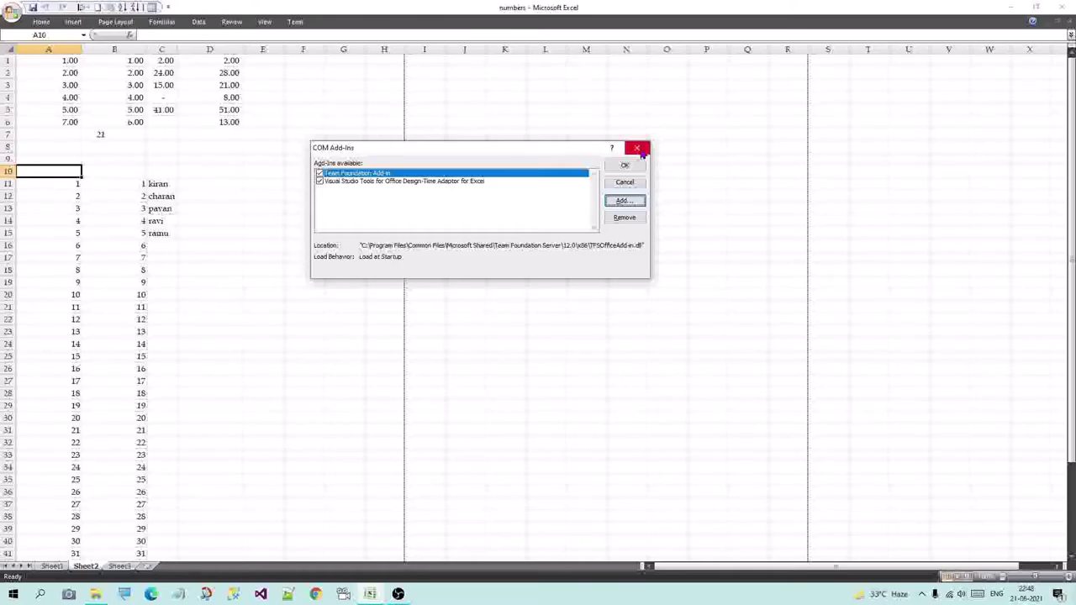
pyautogui.click(640, 149)
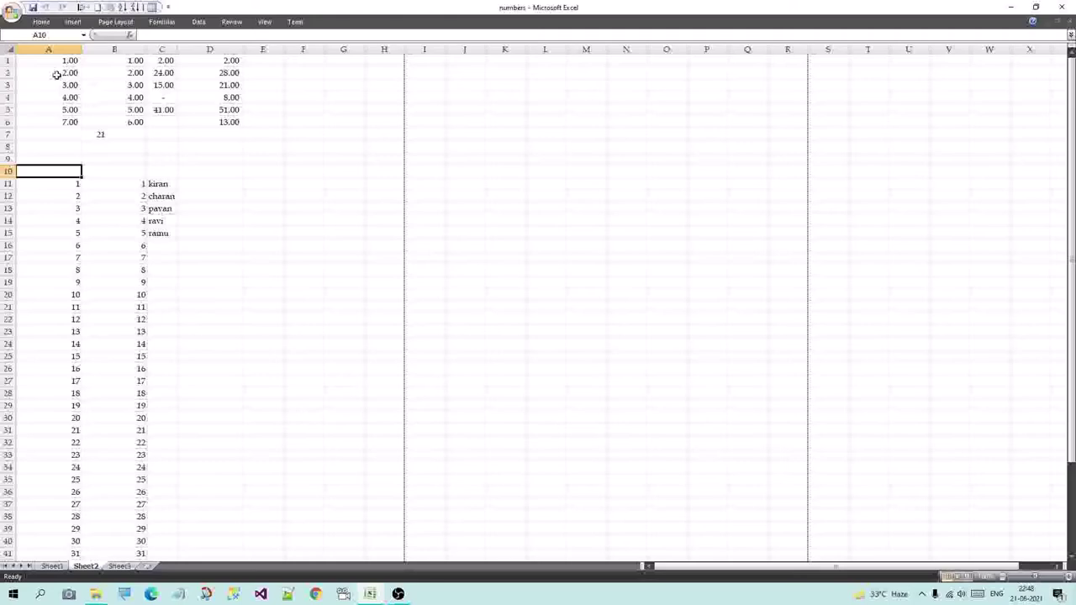
# Open Excel Options from the Office button and browse the Customize, Add-ins and Trust Center pages
pyautogui.click(12, 14)
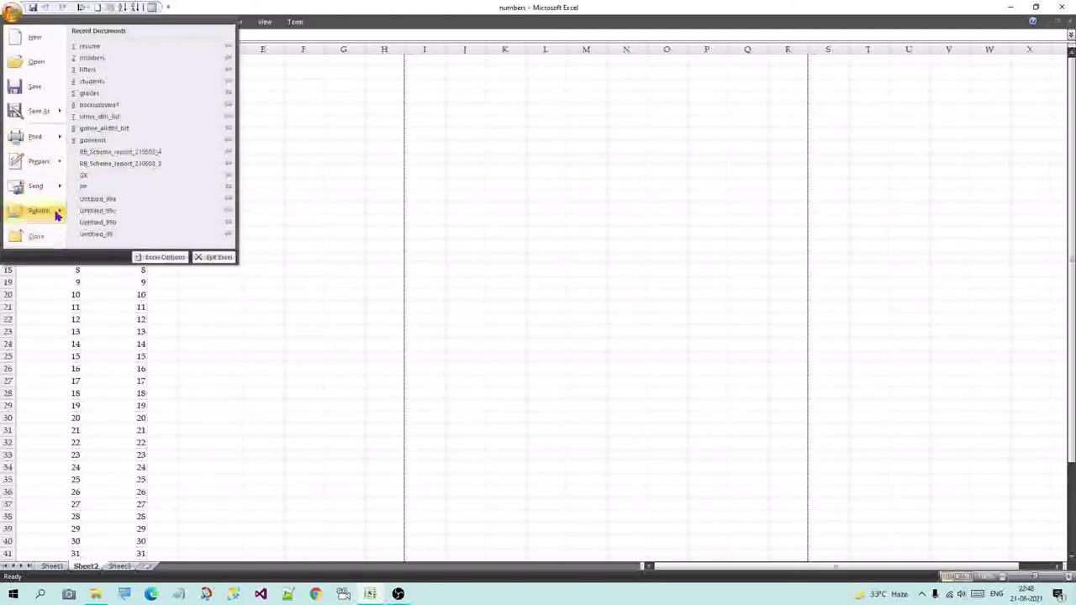
pyautogui.click(159, 256)
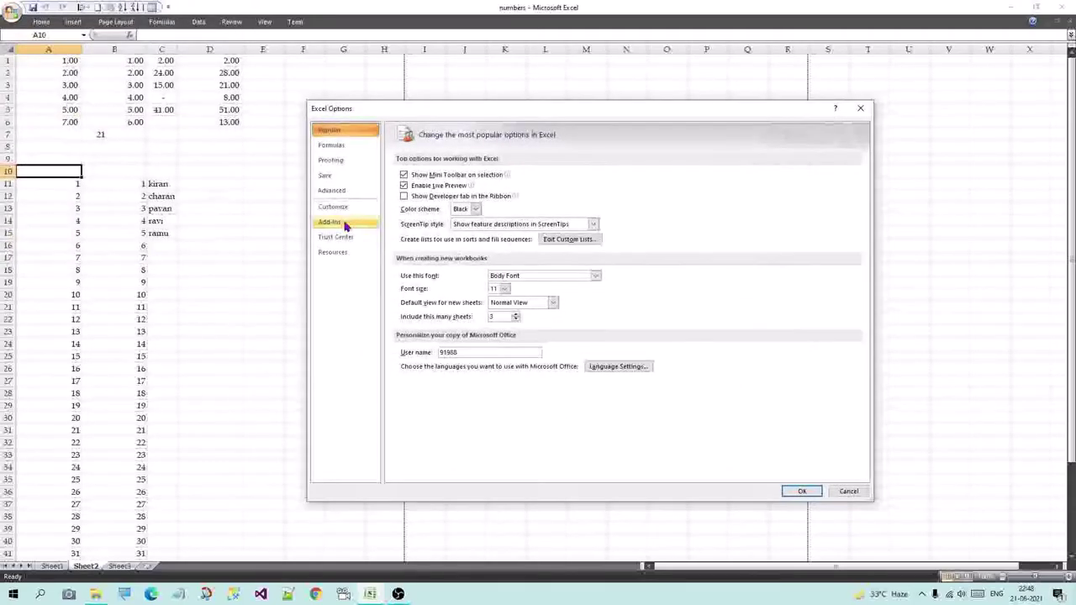
pyautogui.click(332, 207)
pyautogui.click(330, 222)
pyautogui.click(334, 237)
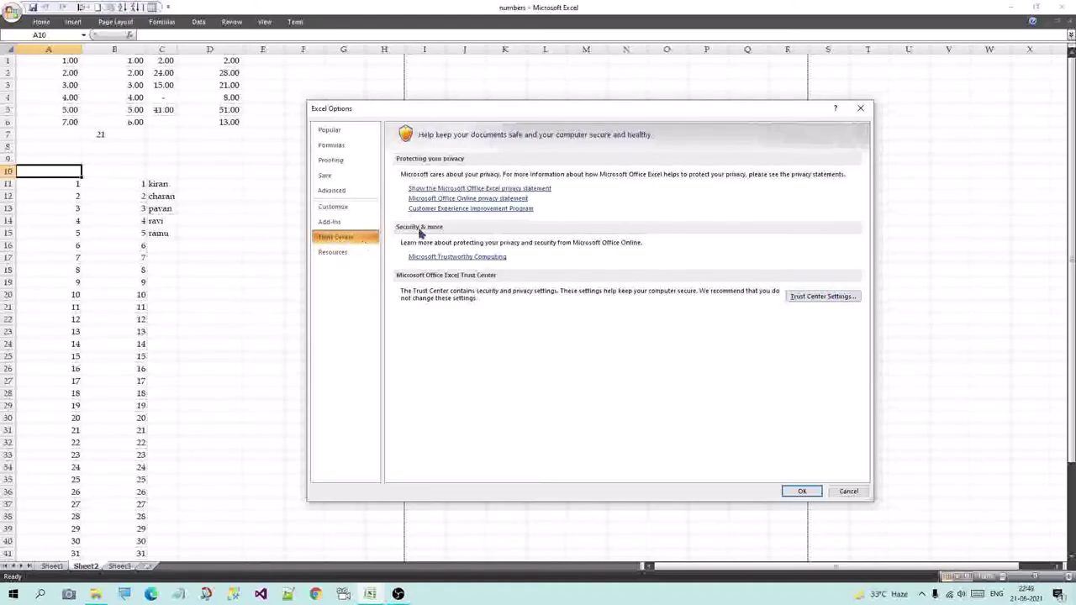
# Review the Document Inspector and Translation Options in Trust Center Settings, then close that window
pyautogui.click(823, 296)
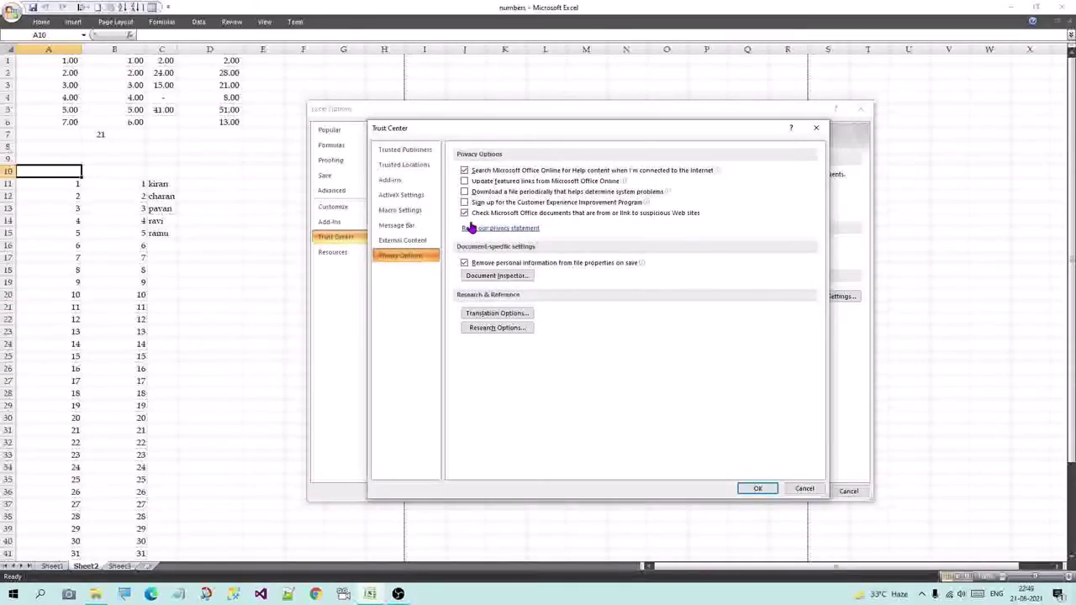
pyautogui.click(496, 276)
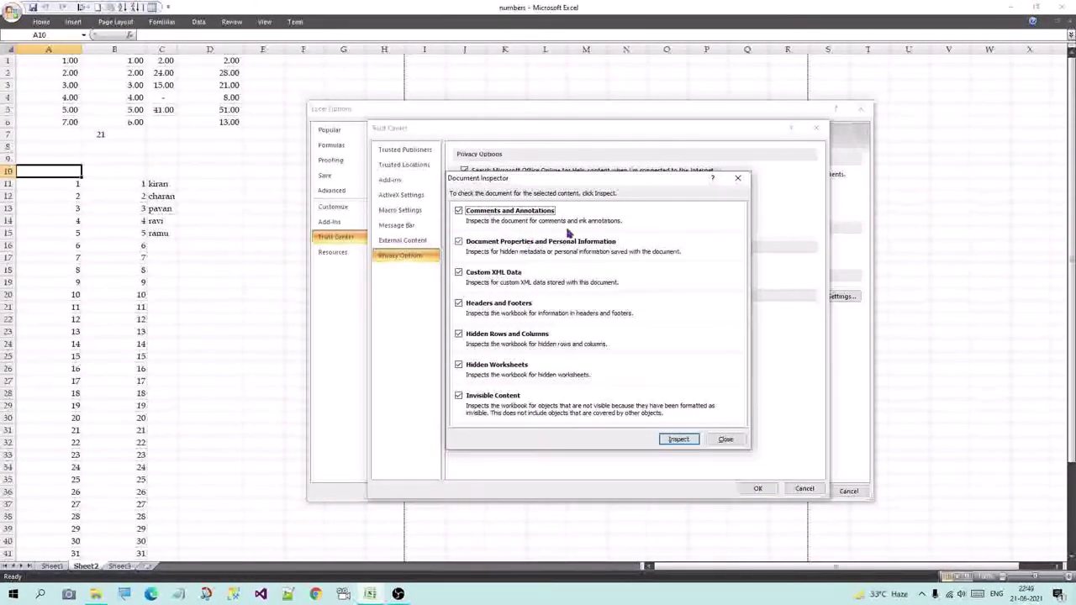
pyautogui.click(743, 182)
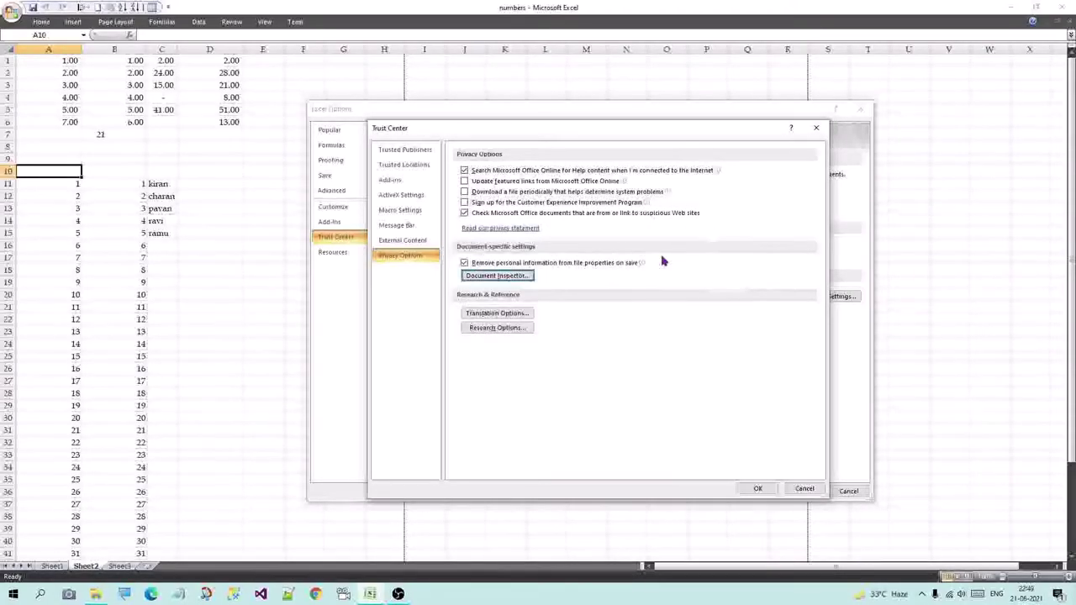
pyautogui.click(503, 314)
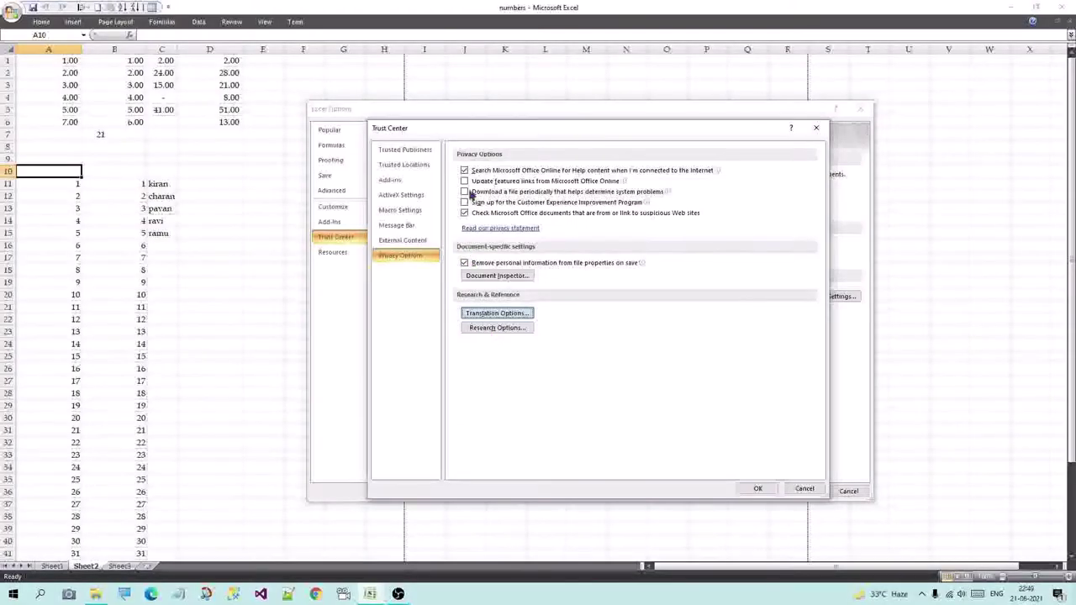
pyautogui.scroll(-3, 588, 271)
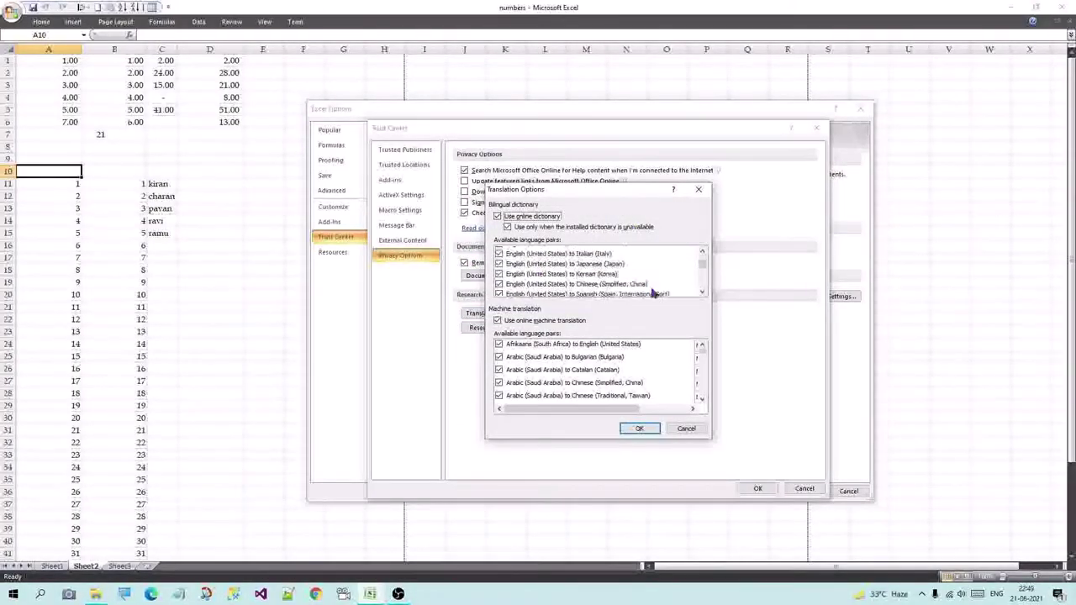
pyautogui.scroll(-3, 606, 270)
pyautogui.click(698, 189)
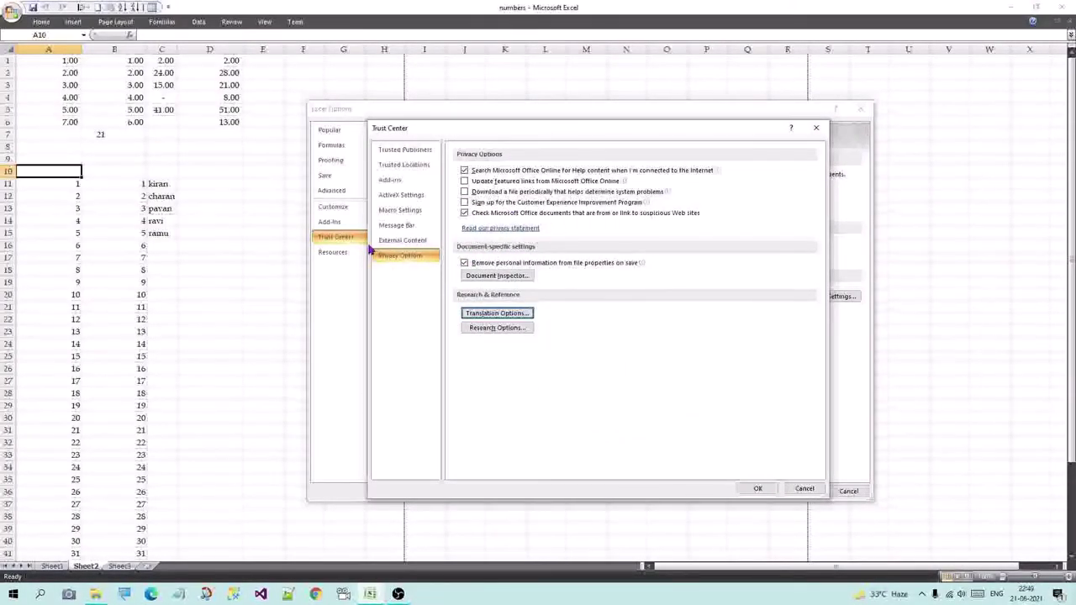
pyautogui.click(815, 128)
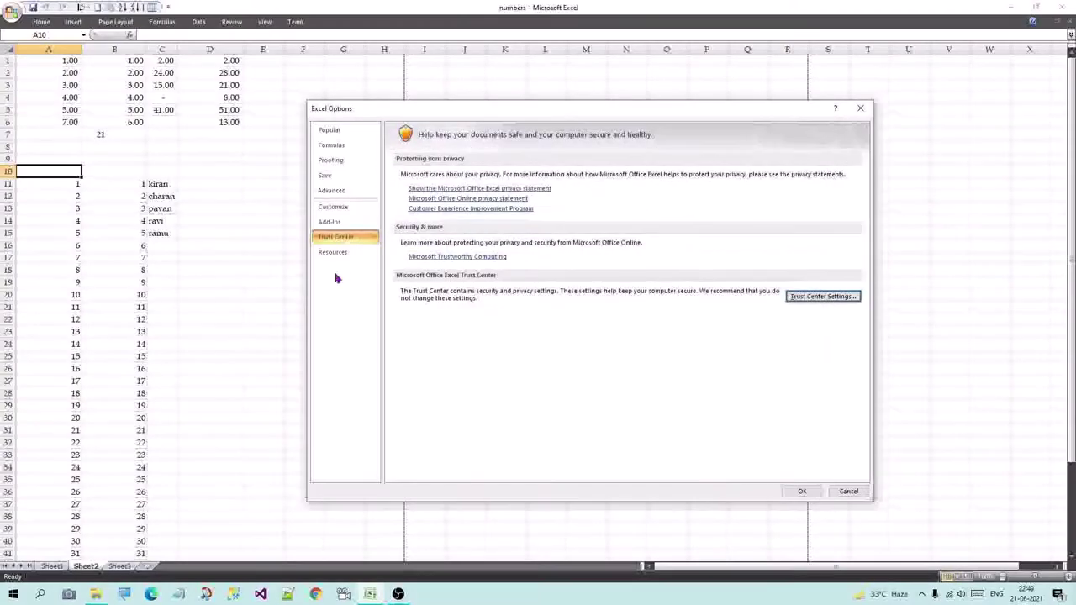
# Look over the Resources page, confirm Excel Options with OK, and reveal the Home commands
pyautogui.click(334, 254)
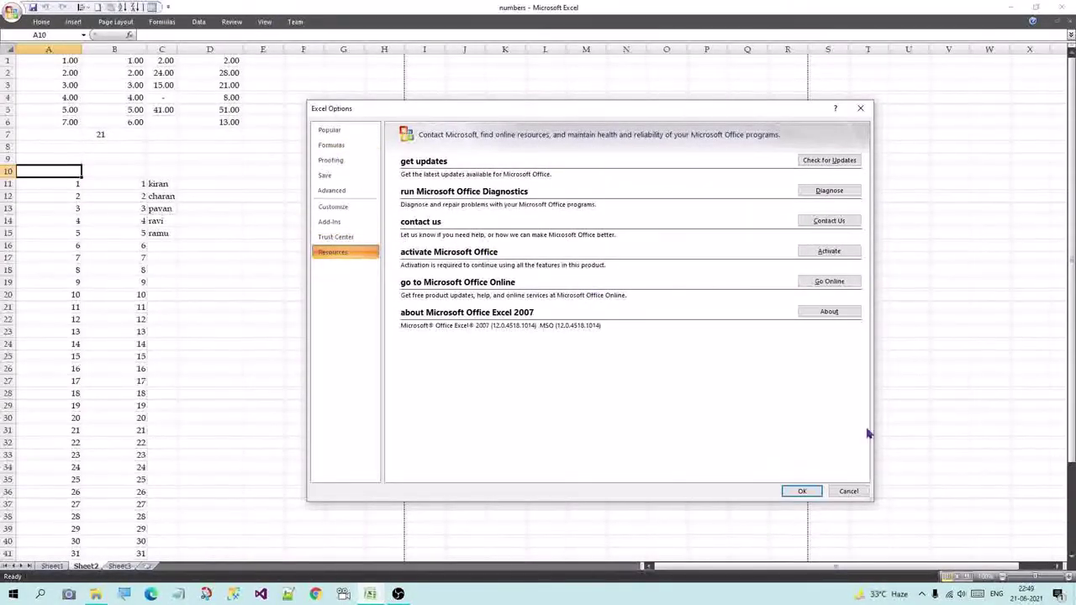
pyautogui.click(847, 492)
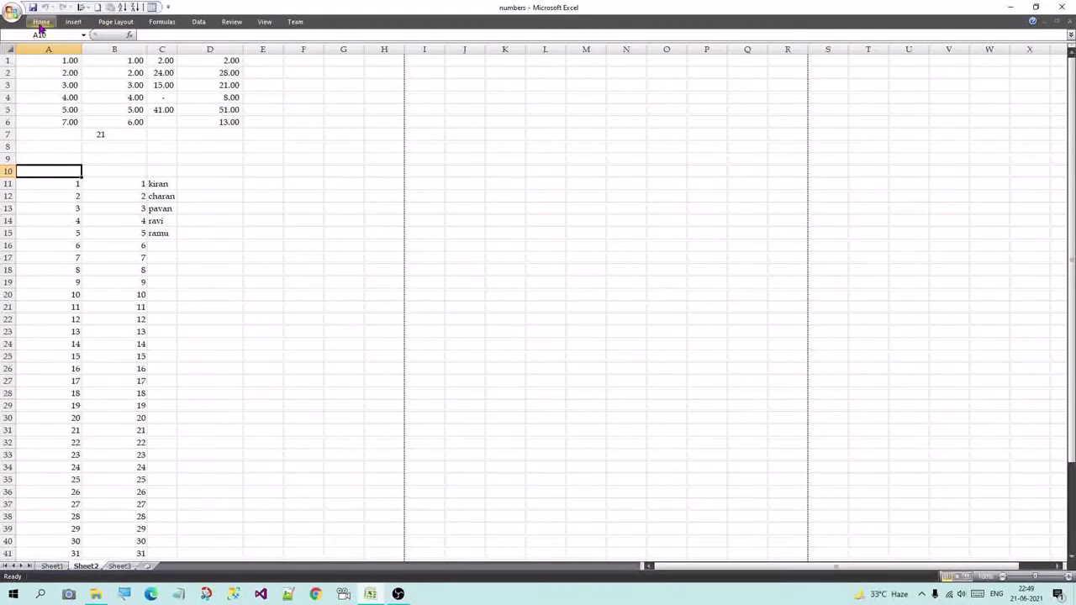
pyautogui.click(39, 23)
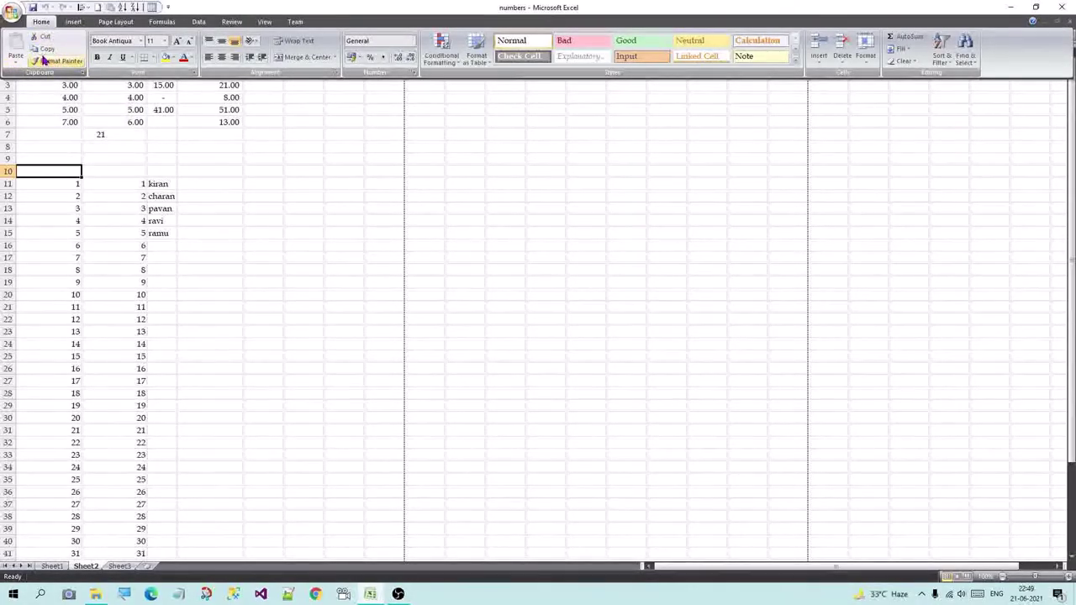
# Paint copied formatting onto B11:C14 with Format Painter, then select the numbers in A11:A14
pyautogui.click(46, 61)
pyautogui.hotkey('ctrl', 'F1')
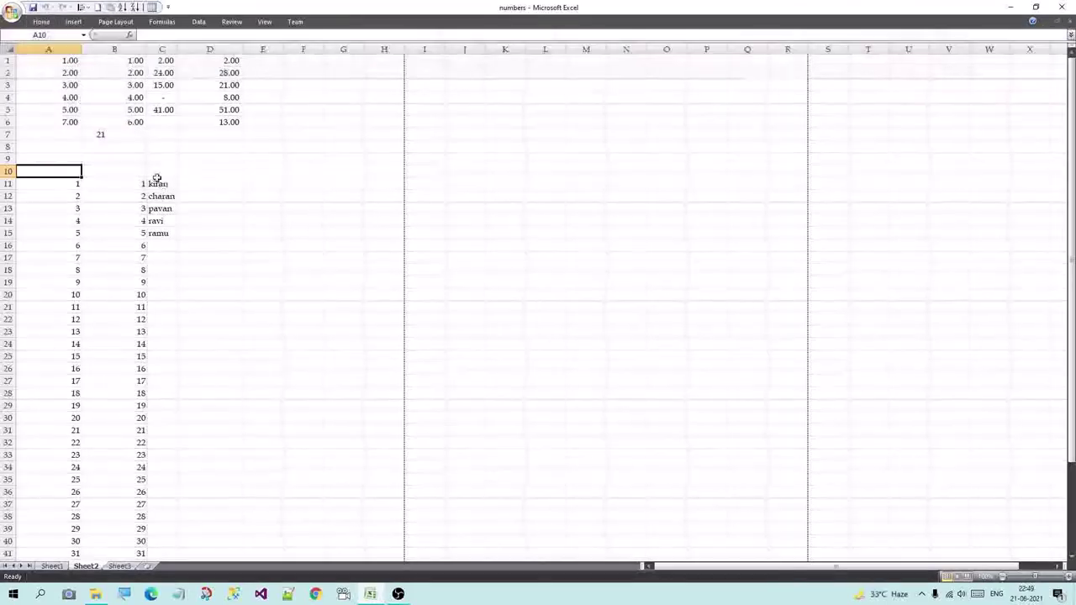
pyautogui.moveTo(149, 181); pyautogui.dragTo(106, 221)
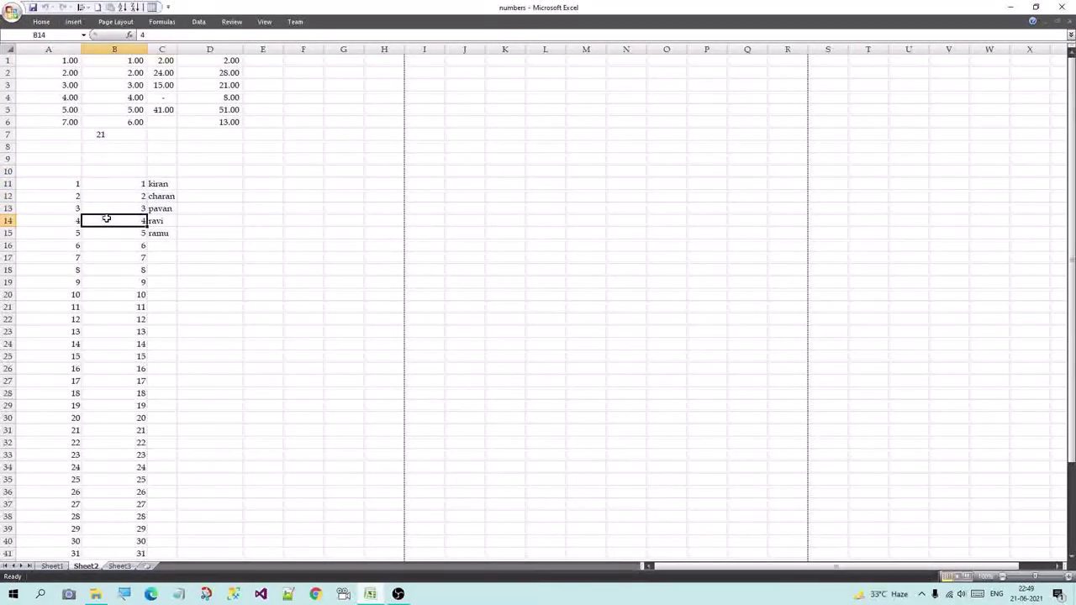
pyautogui.moveTo(50, 183); pyautogui.dragTo(50, 220)
# Turn off Minimize the Ribbon so the Home commands stay permanently expanded
pyautogui.click(43, 22)
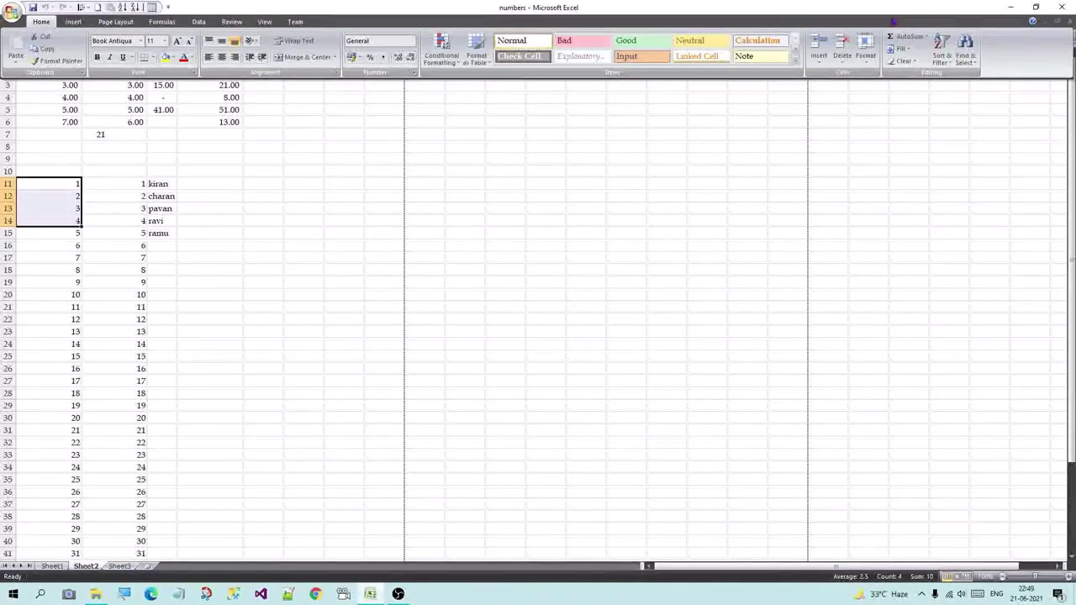
pyautogui.rightClick(347, 21)
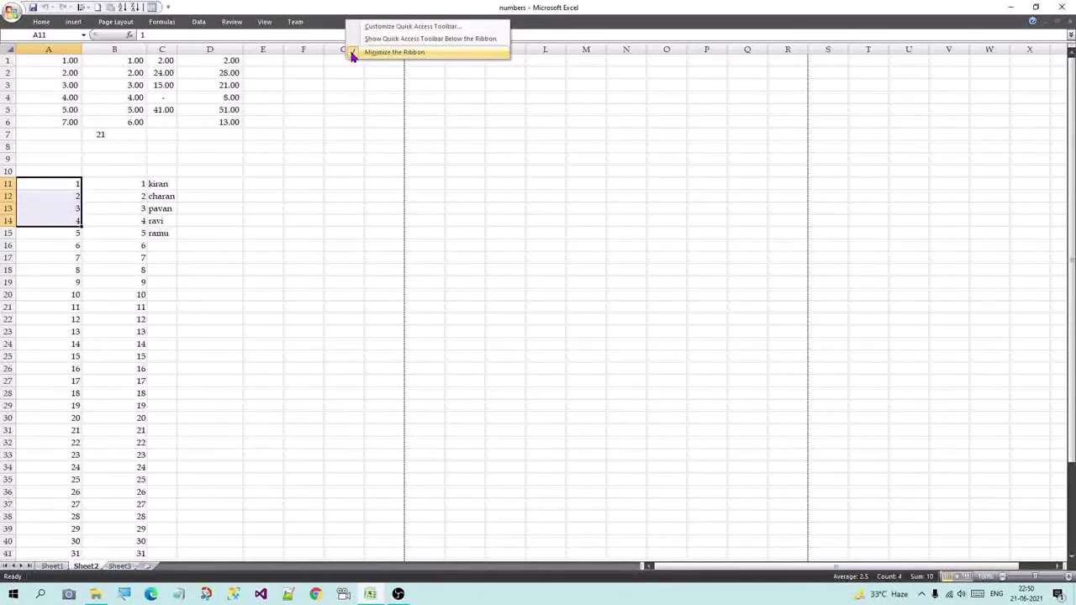
pyautogui.click(394, 52)
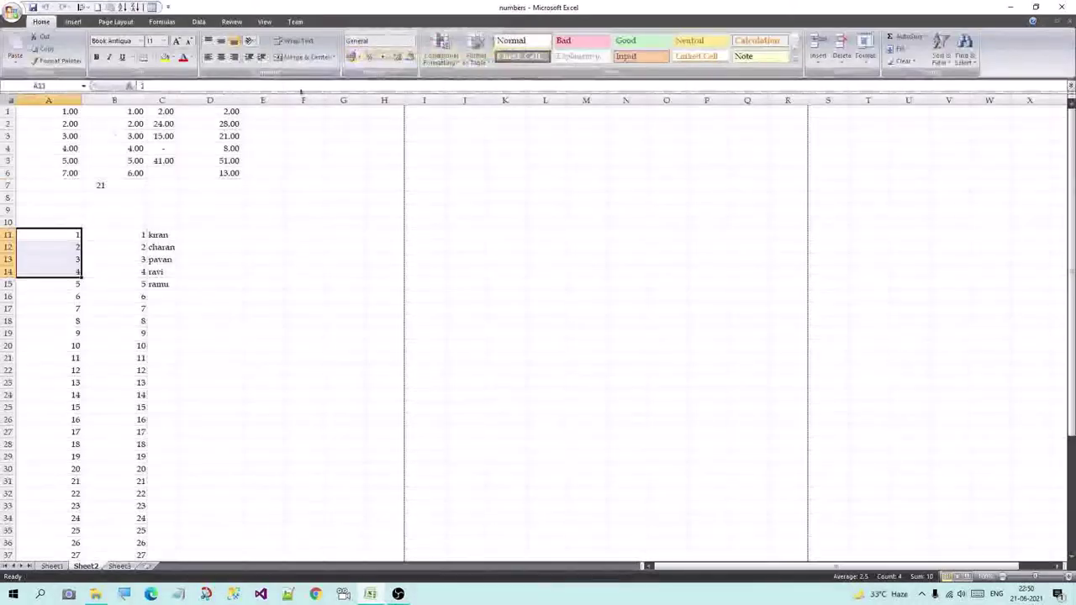
# Fill A11:A14 yellow and bold the names kiran, charan, pavan and ravi in C11:C14
pyautogui.click(164, 58)
pyautogui.moveTo(115, 236); pyautogui.dragTo(115, 270)
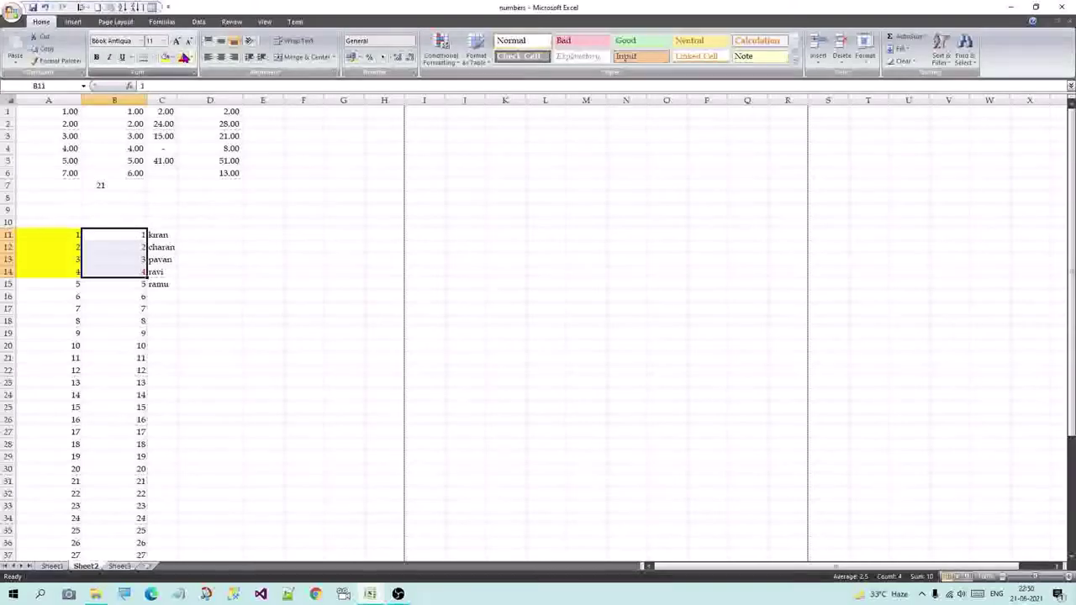
pyautogui.moveTo(158, 235); pyautogui.dragTo(166, 274)
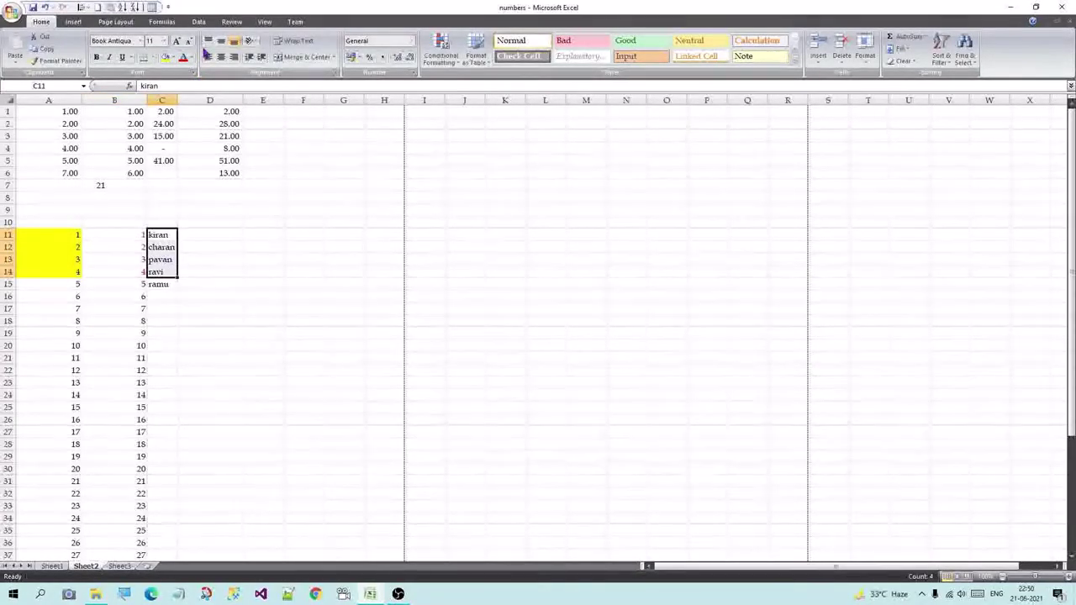
pyautogui.click(97, 57)
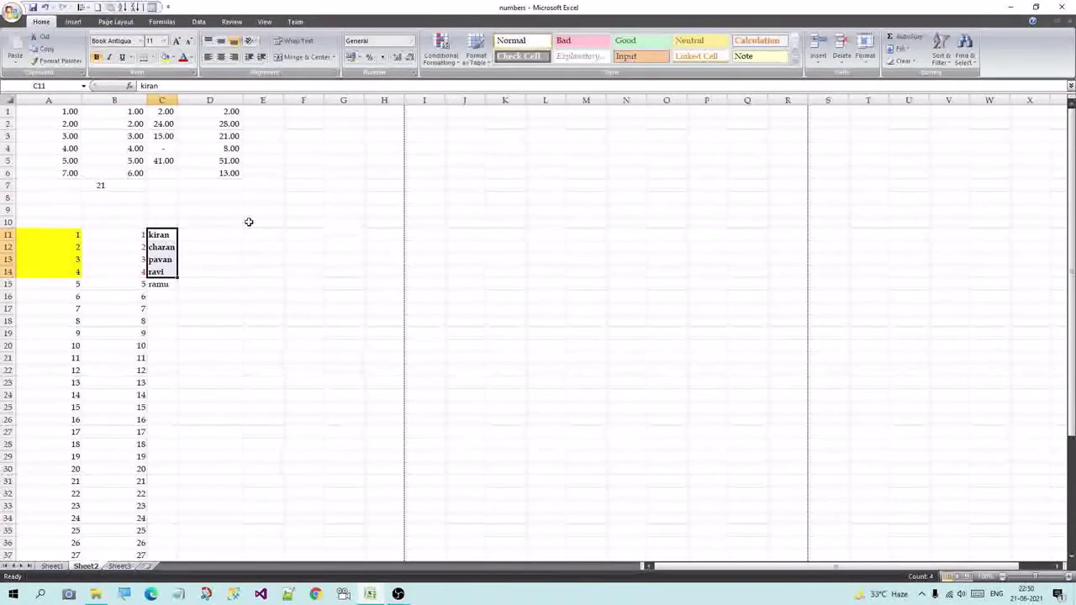
# Select the whole block A11:C14
pyautogui.click(249, 222)
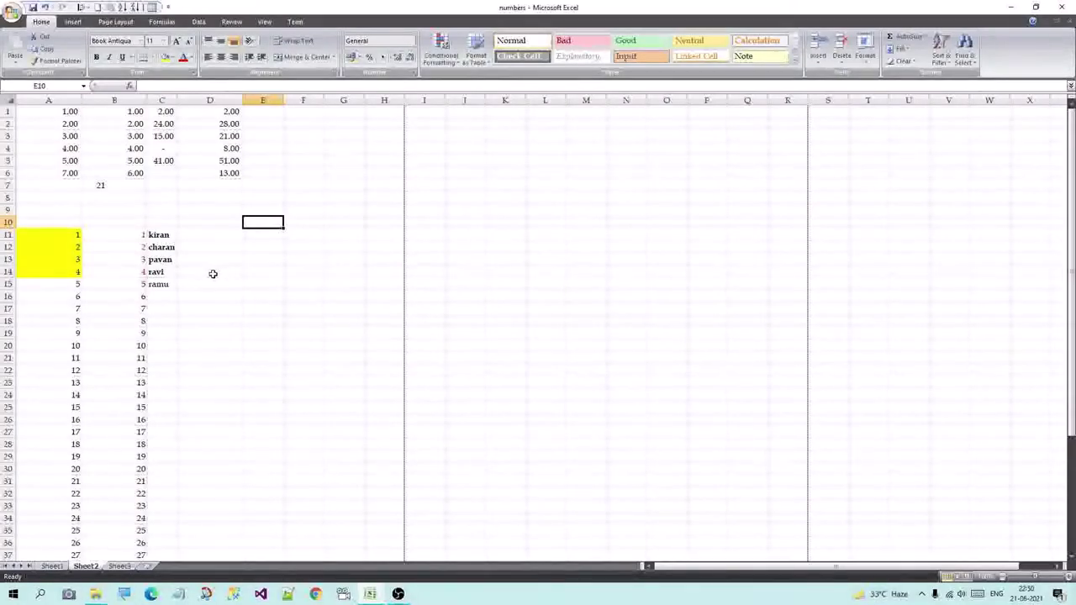
pyautogui.click(50, 234)
pyautogui.moveTo(50, 233); pyautogui.dragTo(160, 270)
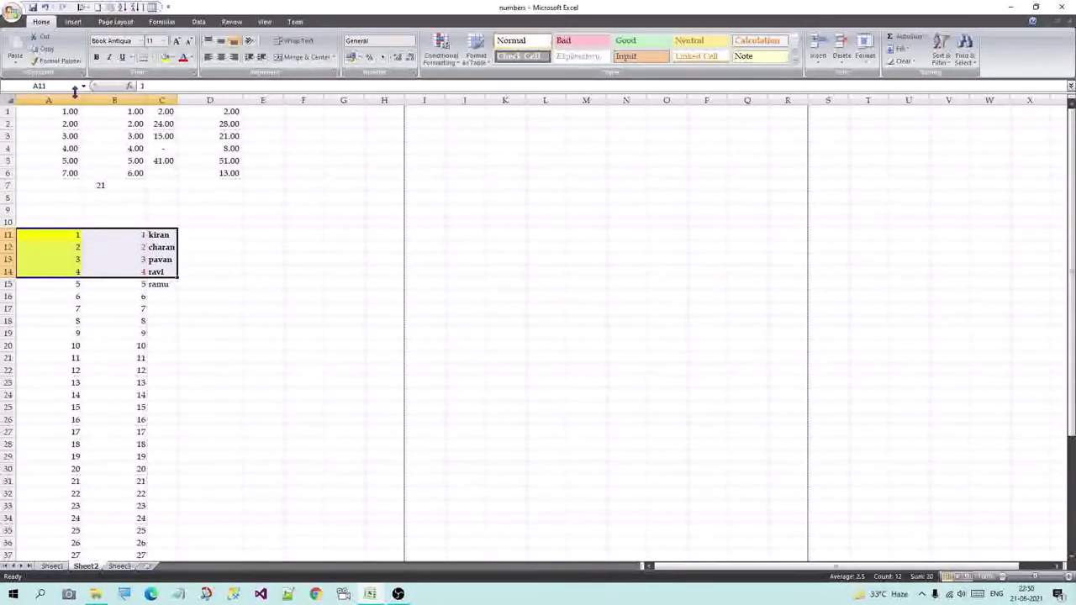
# Format-paint A11:C14's yellow fill and bold onto A3:C6, then glance at the font and size lists
pyautogui.click(52, 66)
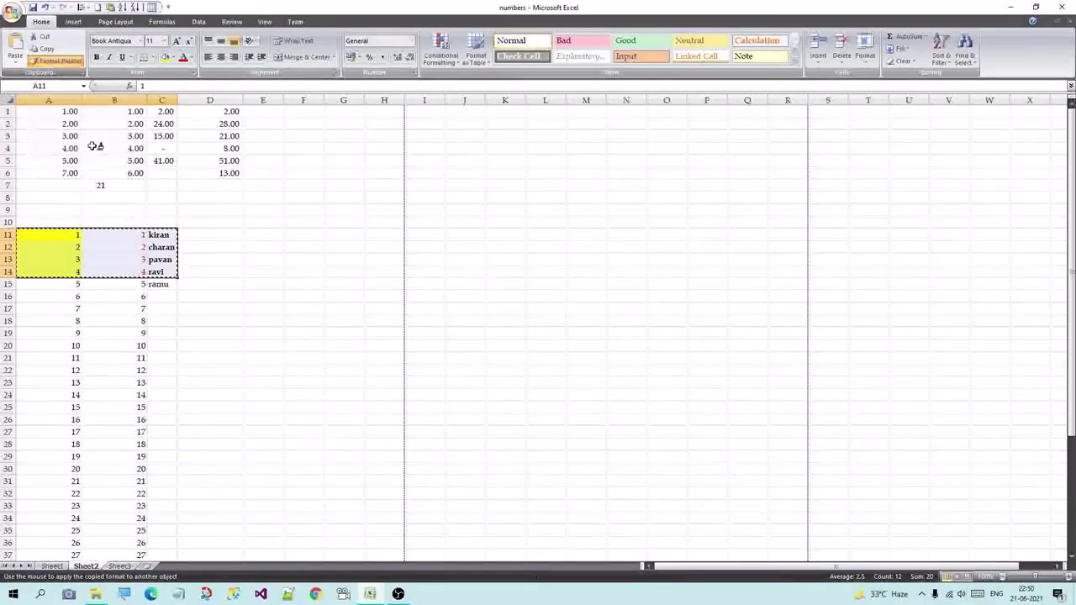
pyautogui.moveTo(65, 137)
pyautogui.mouseDown()
pyautogui.moveTo(181, 168)
pyautogui.moveTo(164, 175)
pyautogui.mouseUp()
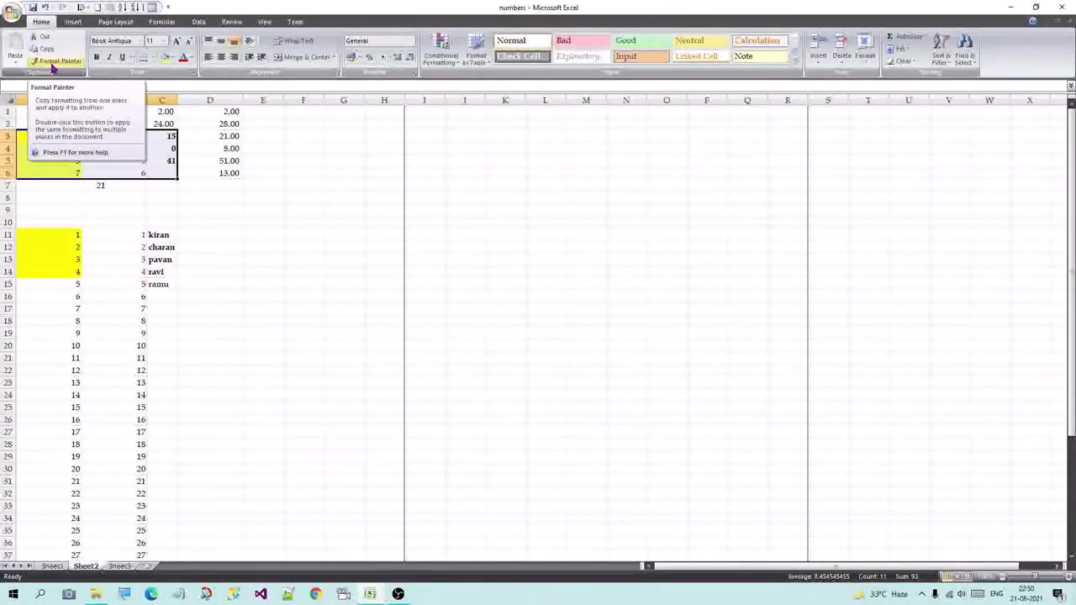
pyautogui.click(302, 235)
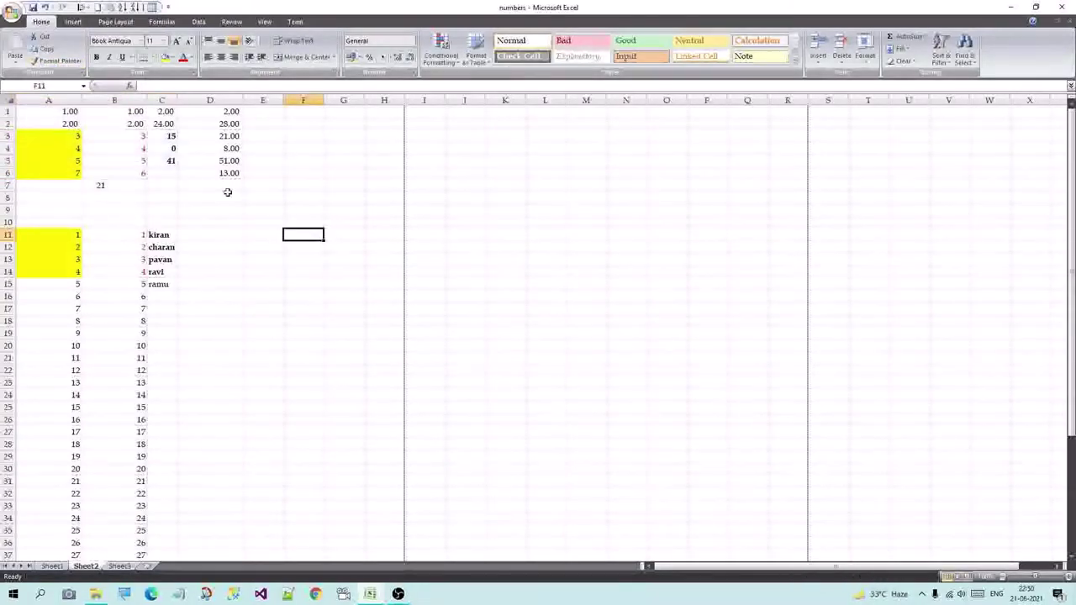
pyautogui.click(139, 41)
pyautogui.click(164, 42)
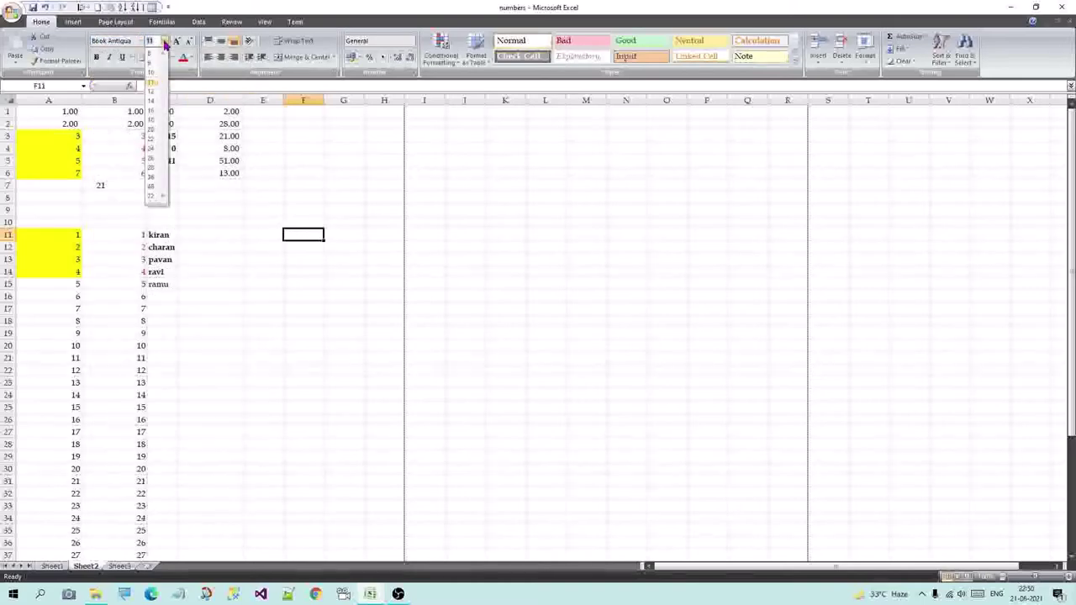
# Enlarge the 0 in C4 to font size 14 using Increase and Decrease Font Size
pyautogui.click(163, 147)
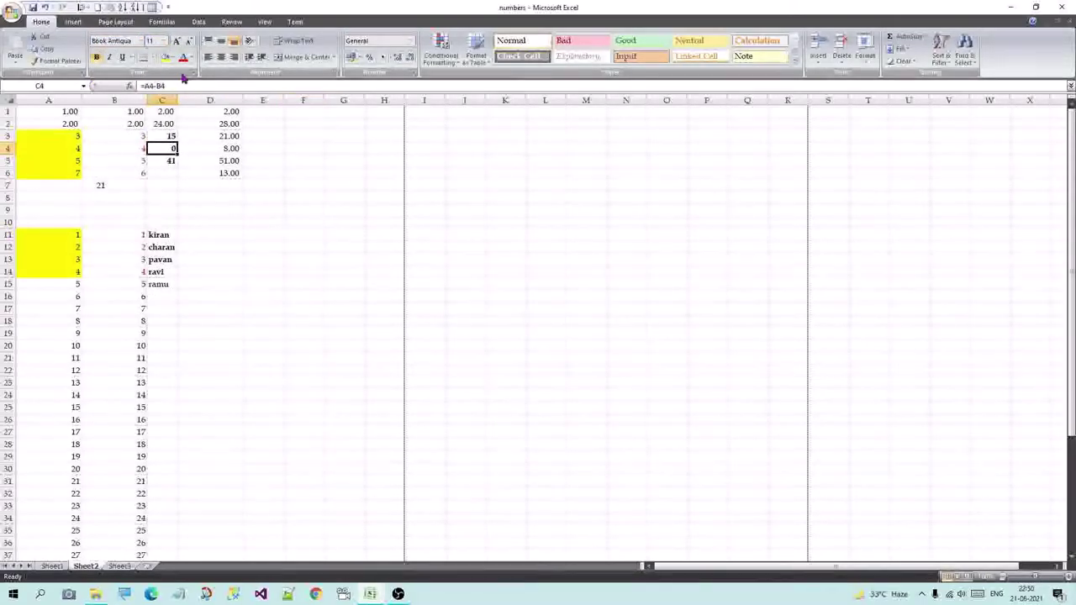
pyautogui.click(176, 41)
pyautogui.click(176, 42)
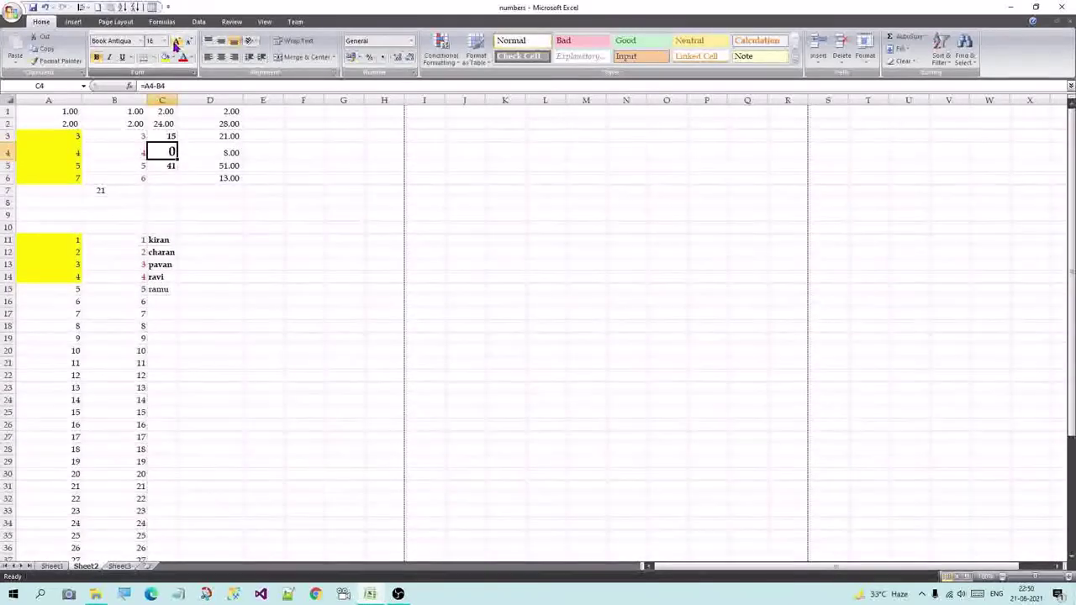
pyautogui.click(175, 41)
pyautogui.click(175, 41)
pyautogui.click(190, 41)
pyautogui.click(190, 41)
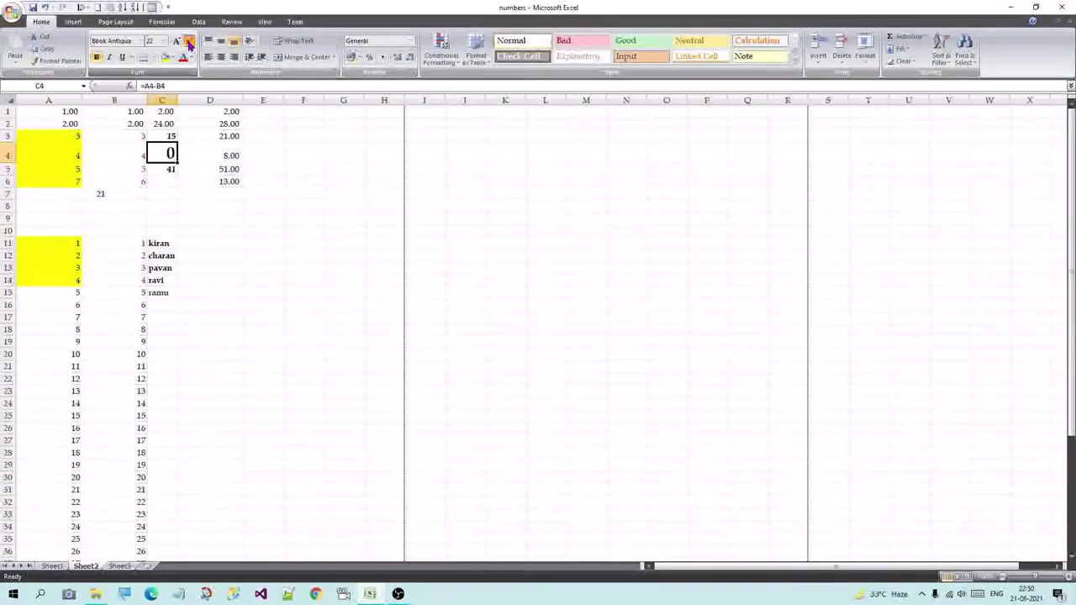
pyautogui.click(189, 41)
pyautogui.click(189, 41)
pyautogui.click(189, 41)
pyautogui.click(189, 42)
pyautogui.click(189, 41)
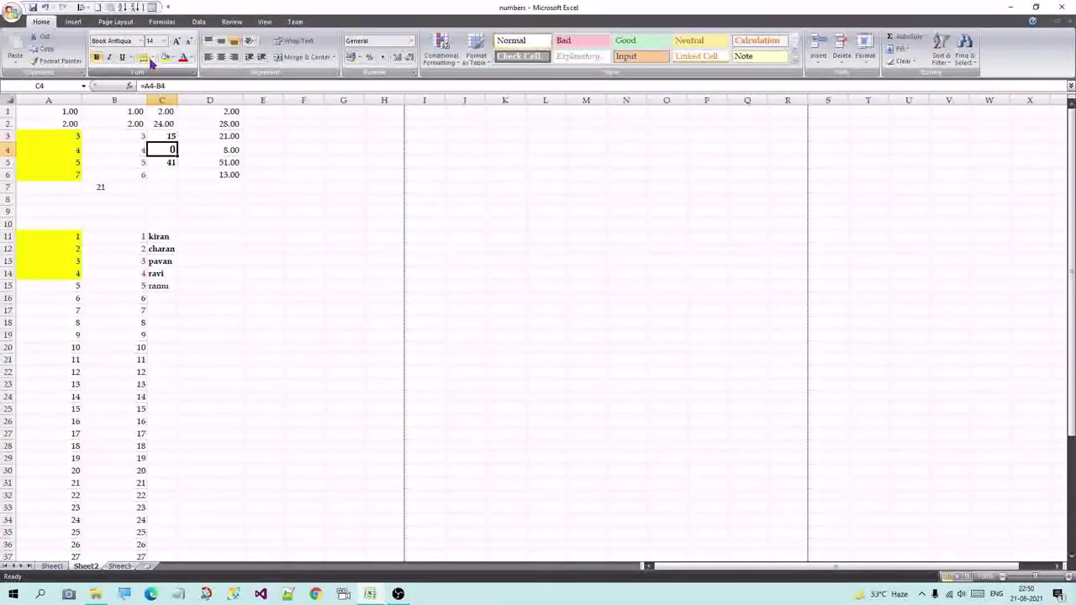
pyautogui.click(150, 57)
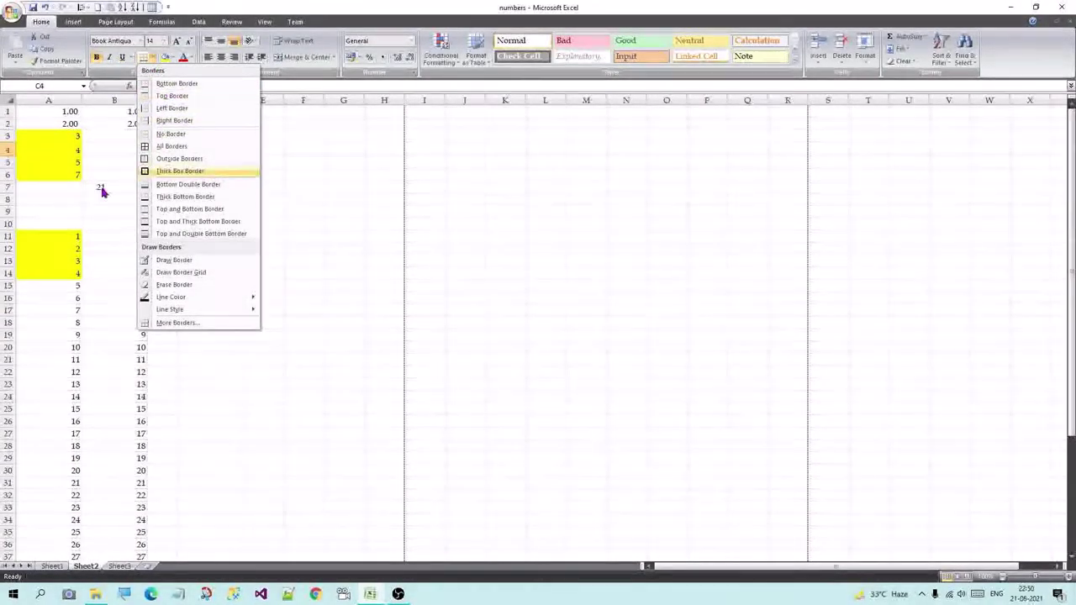
# Give A1:C5 a thick box border and centre its contents vertically and horizontally
pyautogui.click(96, 132)
pyautogui.moveTo(50, 111); pyautogui.dragTo(168, 161)
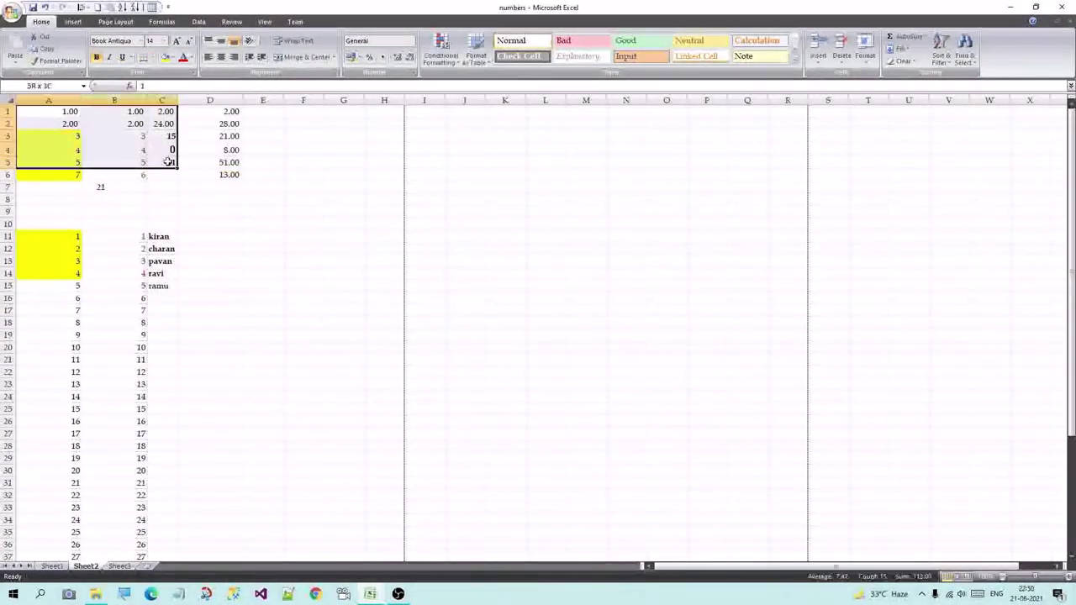
pyautogui.click(150, 58)
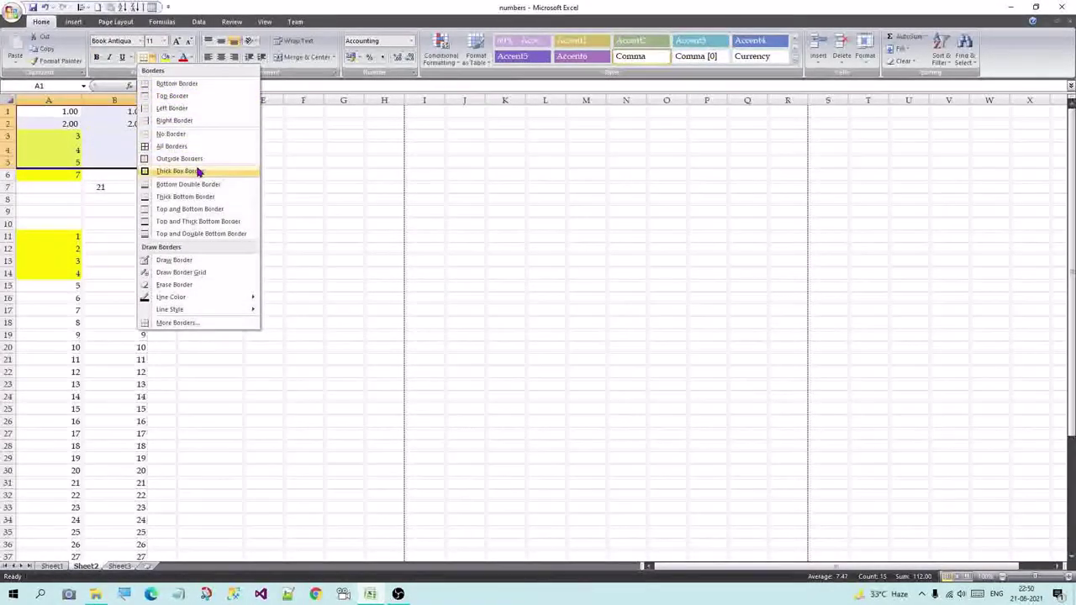
pyautogui.click(189, 323)
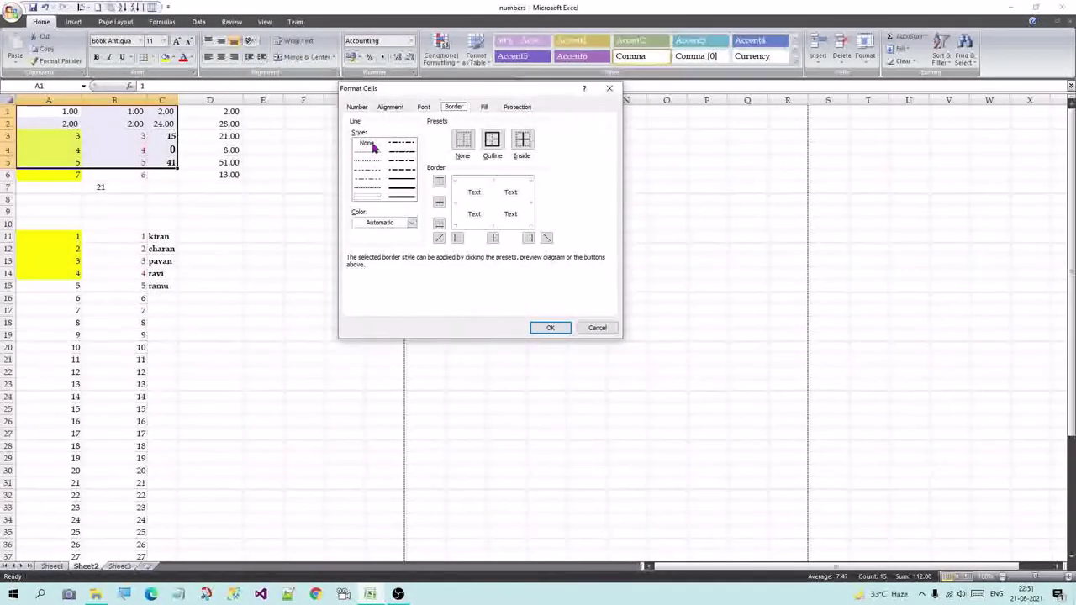
pyautogui.click(609, 88)
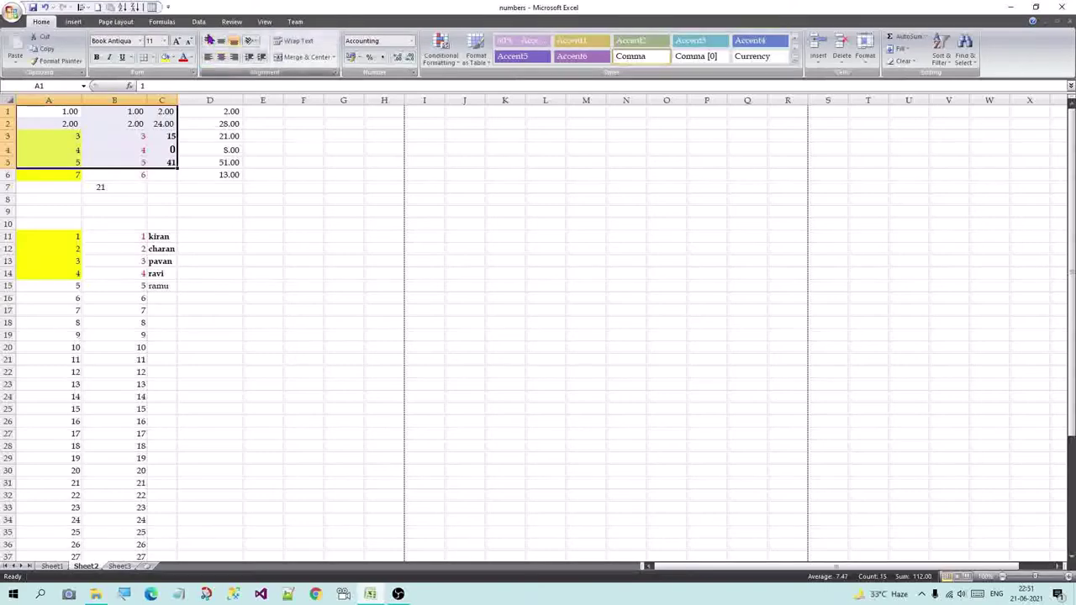
pyautogui.click(221, 42)
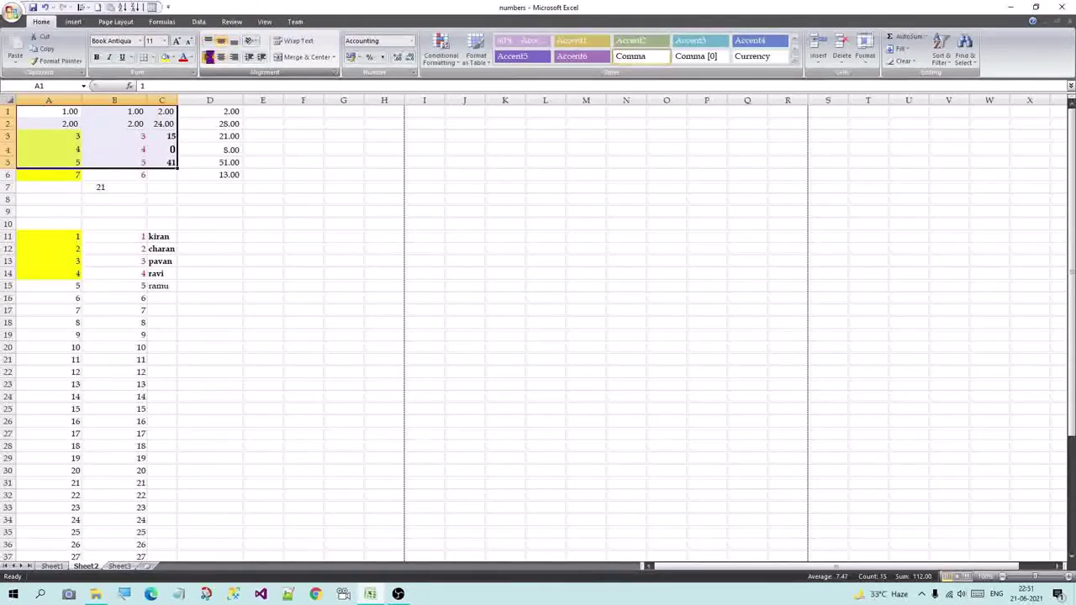
pyautogui.click(209, 57)
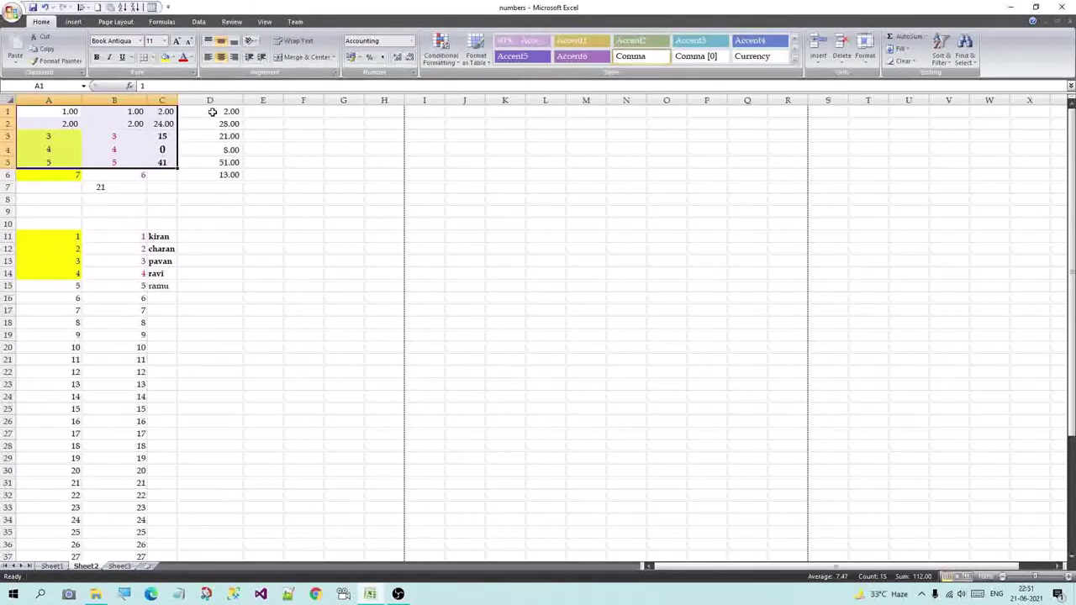
# Enter 'fj;fj l;kfjl;ksdajfl;' in E1, widen column E and wrap the text
pyautogui.click(262, 112)
pyautogui.write('fj;fj')
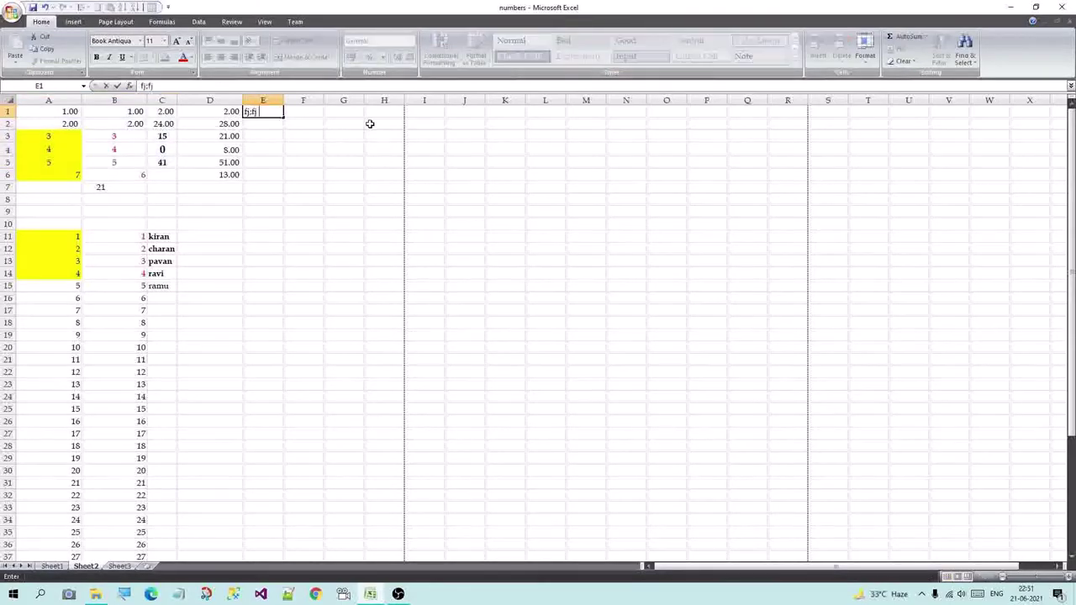
pyautogui.write(' l;kfjl;ksdajfl;ksdajl; lfj;lsdkajflk;sdj f;lksdjflk;sdaj flk;sdajf ;lksdaj lfk')
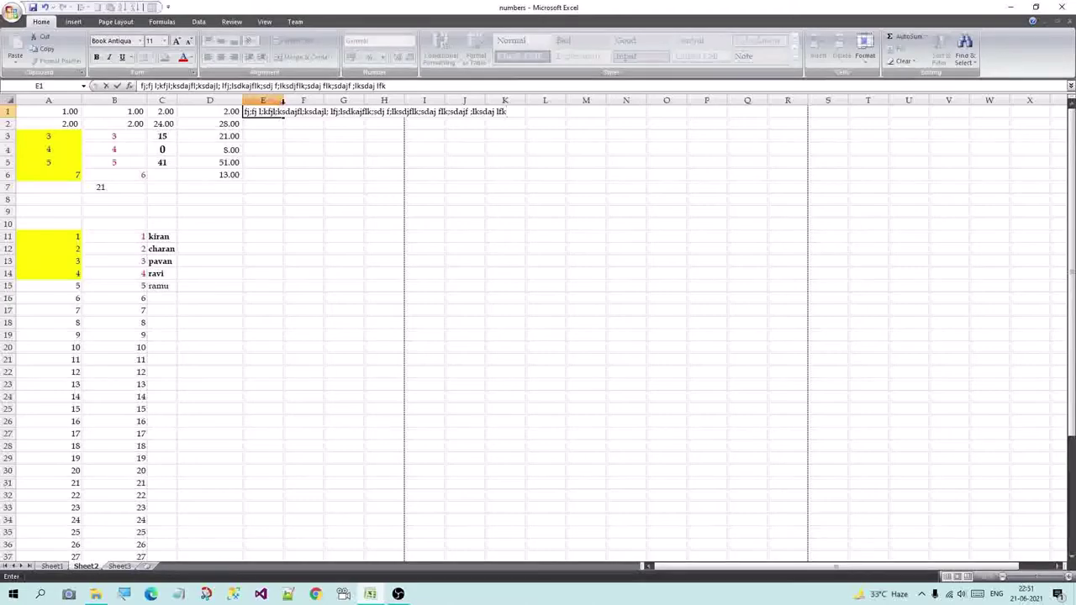
pyautogui.moveTo(283, 100); pyautogui.dragTo(349, 100)
pyautogui.click(353, 172)
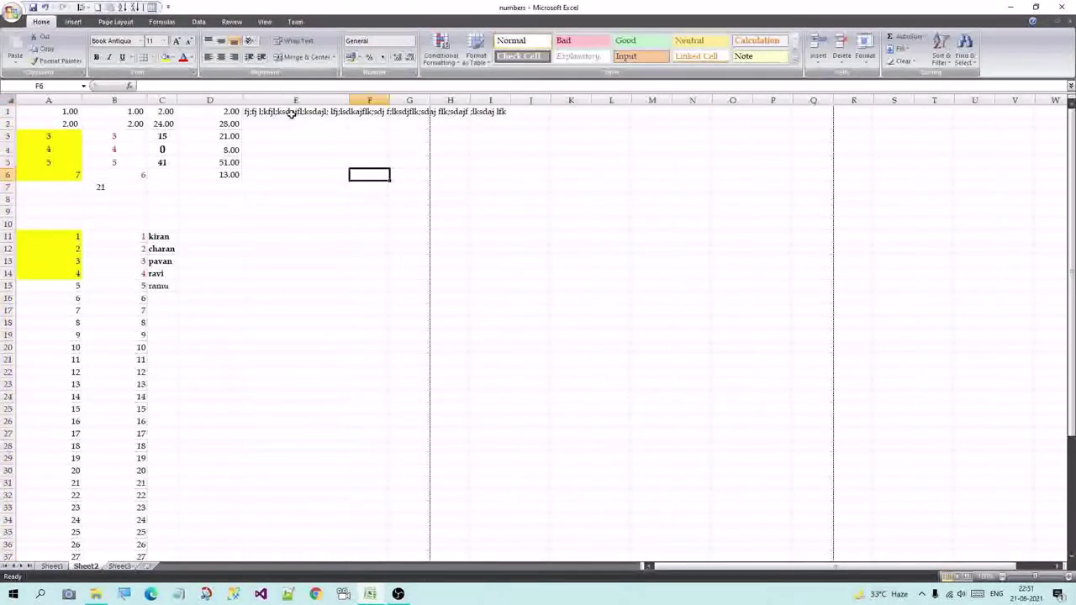
pyautogui.click(290, 114)
pyautogui.click(296, 41)
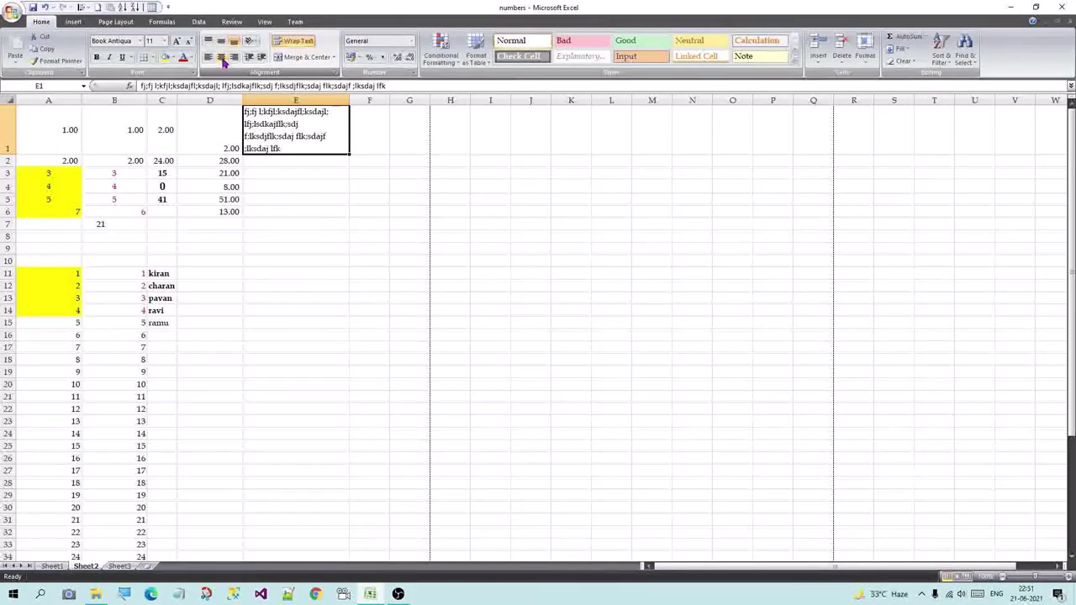
# Try right alignment and five indents on E1, ending left-aligned with no indent
pyautogui.click(221, 57)
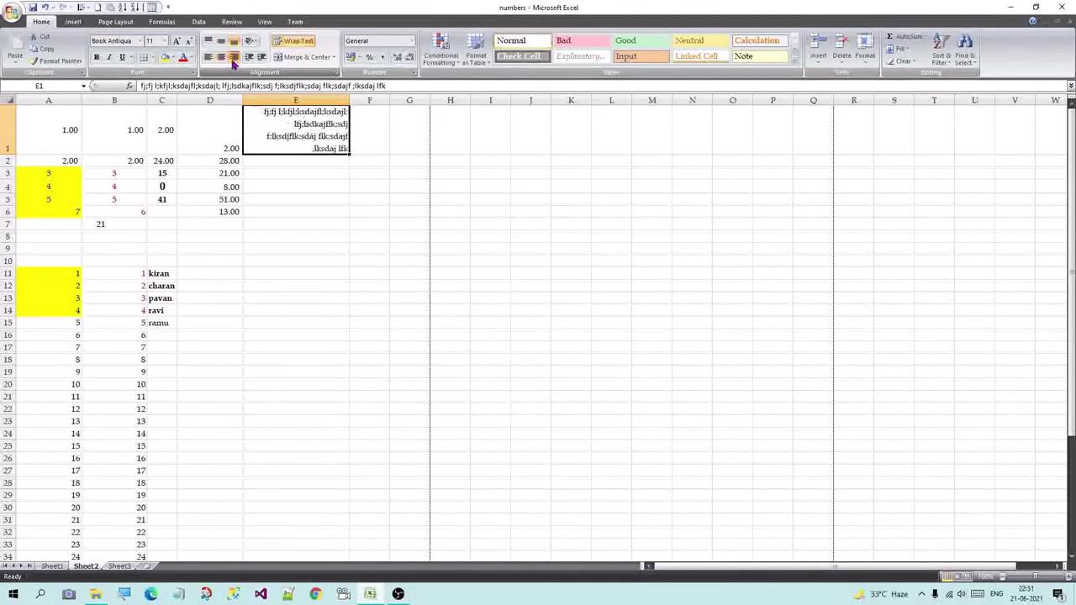
pyautogui.click(209, 57)
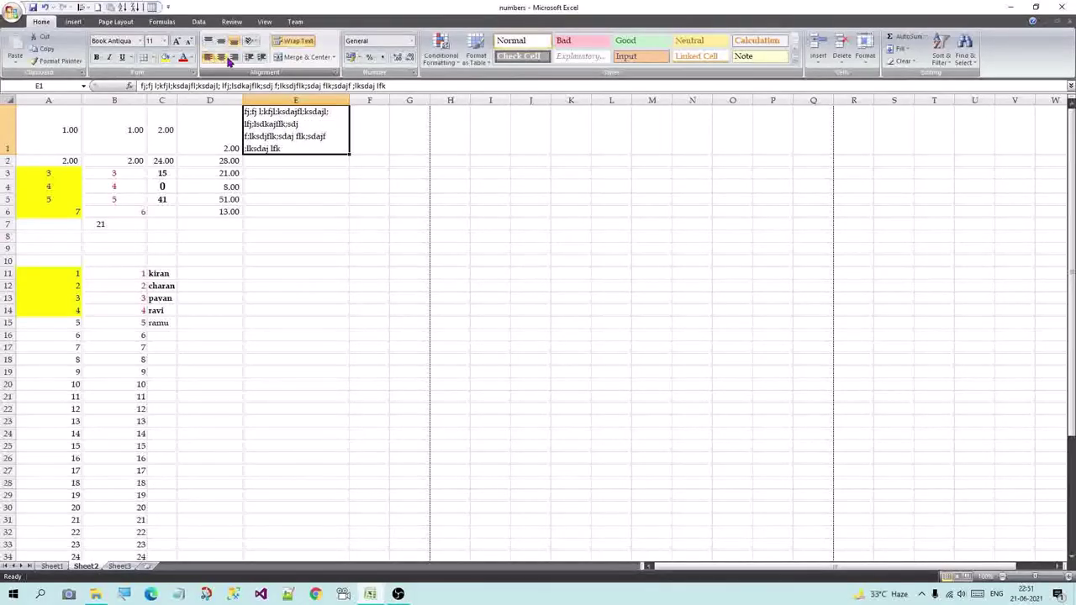
pyautogui.click(261, 57)
pyautogui.click(261, 57)
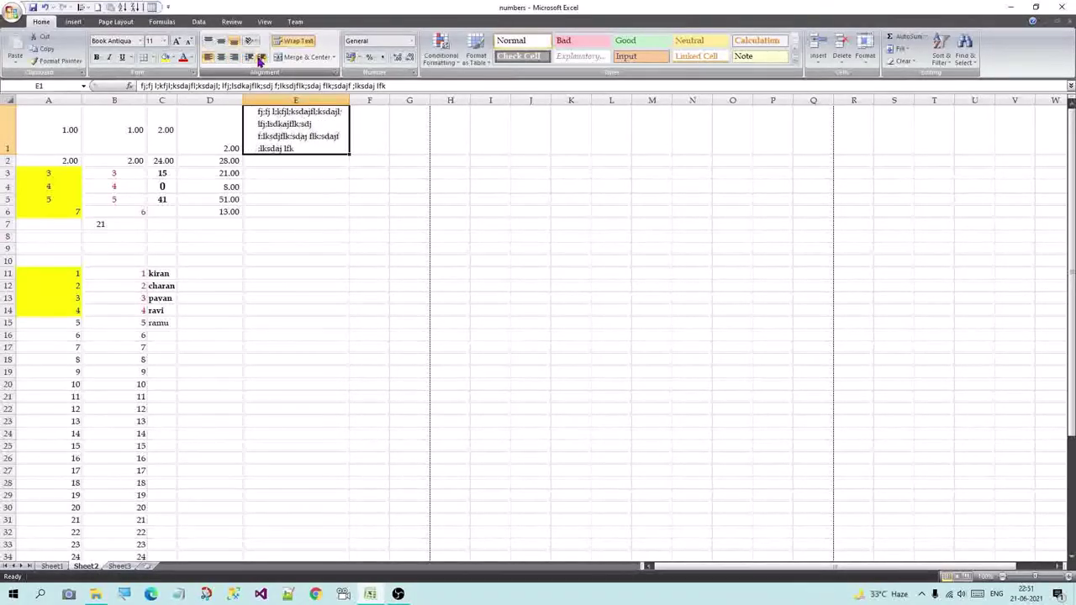
pyautogui.click(261, 57)
pyautogui.click(260, 57)
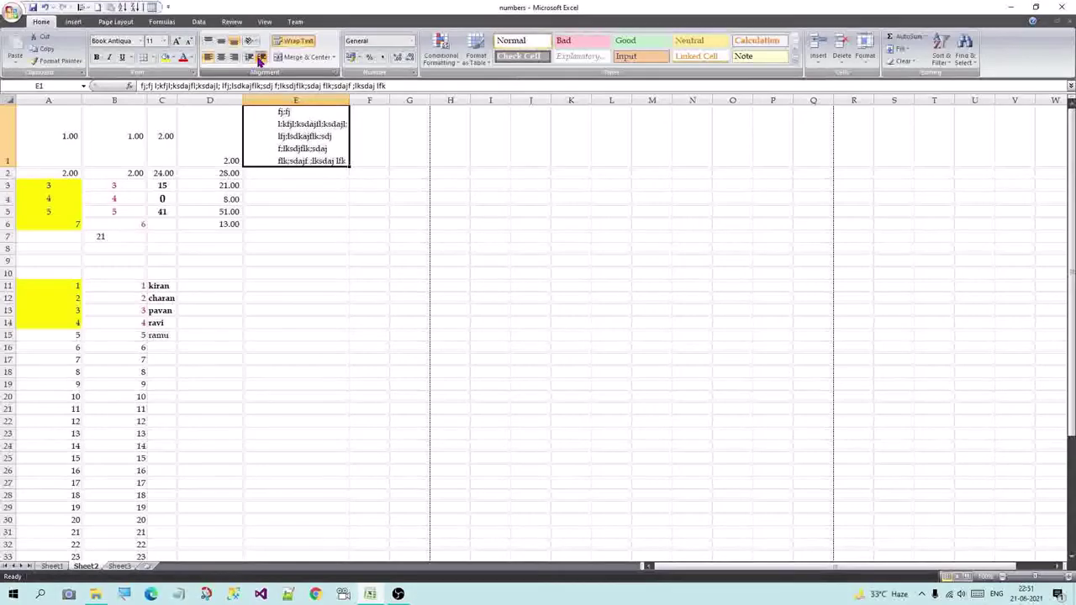
pyautogui.click(261, 57)
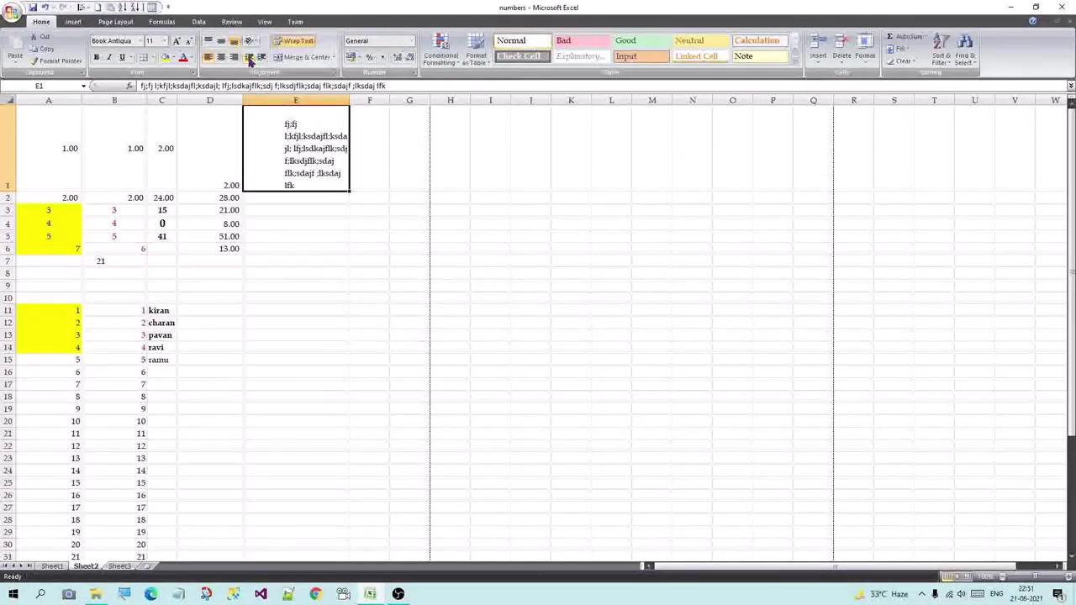
pyautogui.click(250, 57)
pyautogui.click(250, 57)
pyautogui.click(249, 57)
pyautogui.click(250, 57)
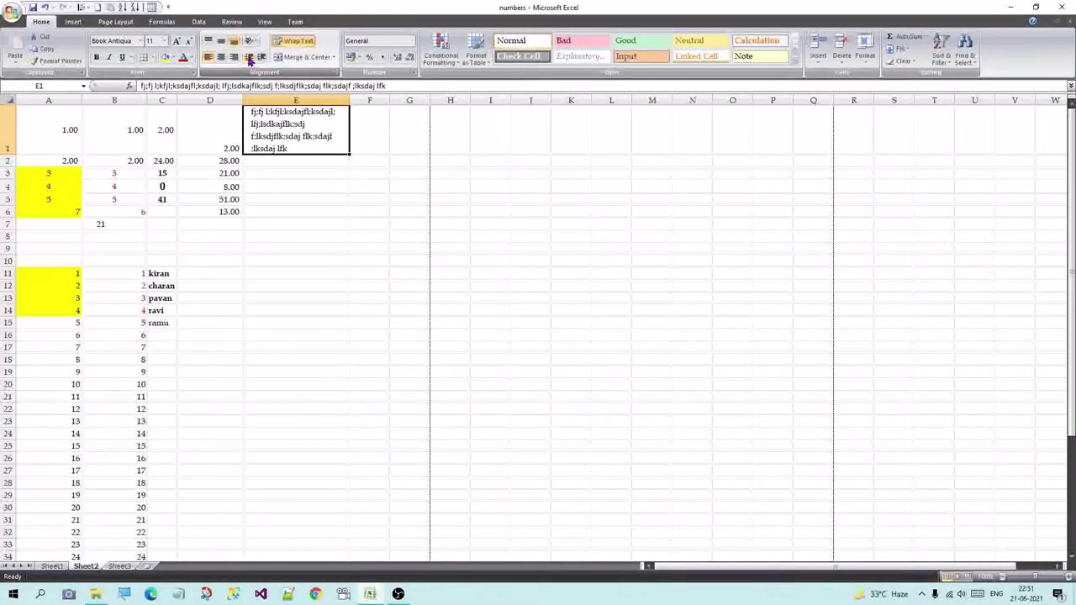
pyautogui.click(337, 246)
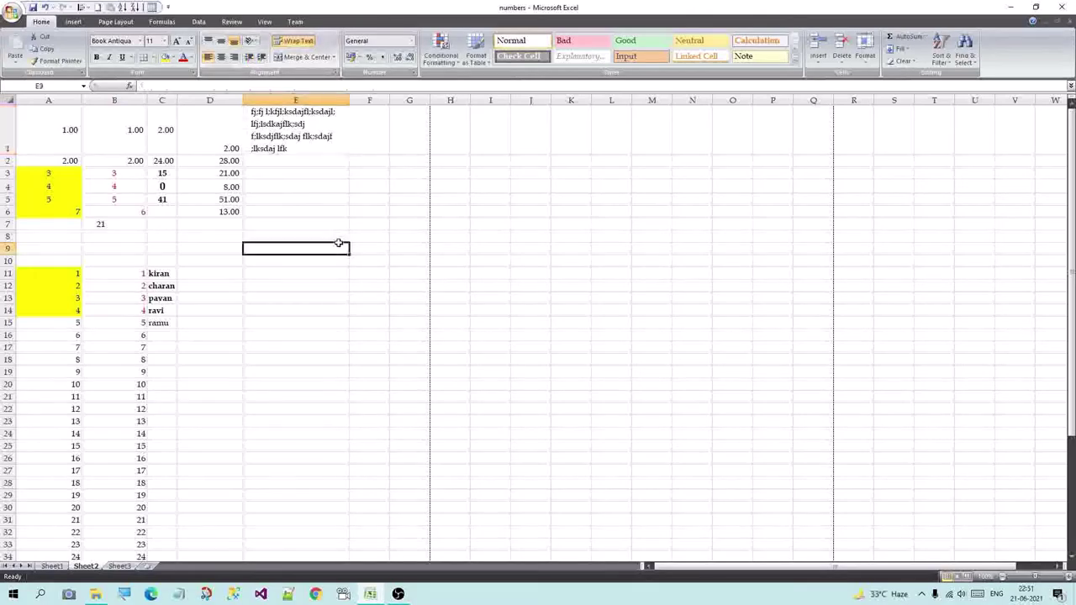
pyautogui.moveTo(235, 110); pyautogui.dragTo(261, 126)
pyautogui.click(334, 57)
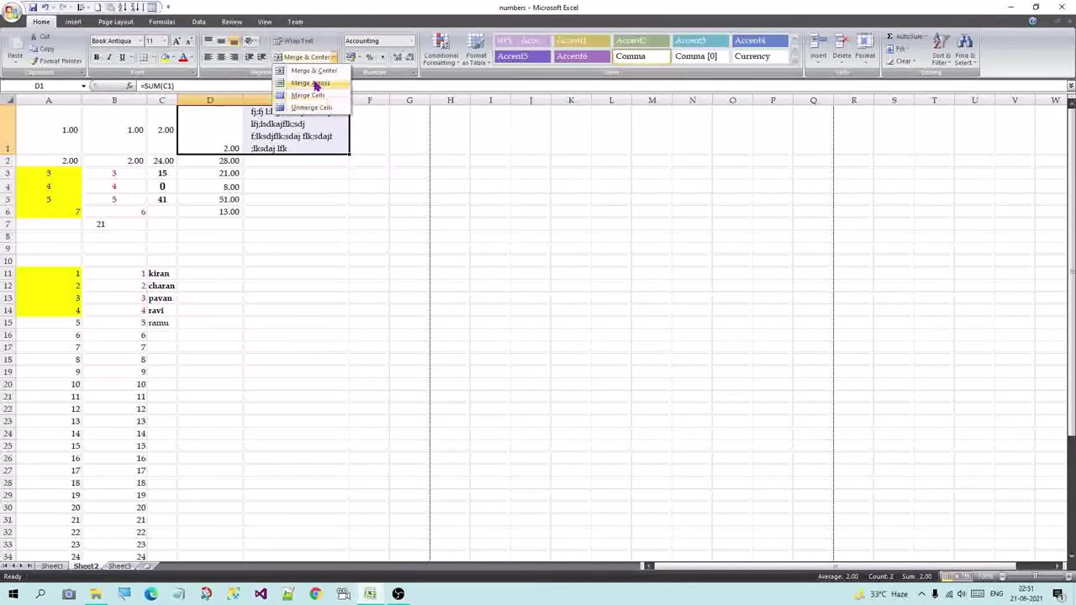
pyautogui.click(291, 223)
pyautogui.moveTo(34, 126); pyautogui.dragTo(252, 126)
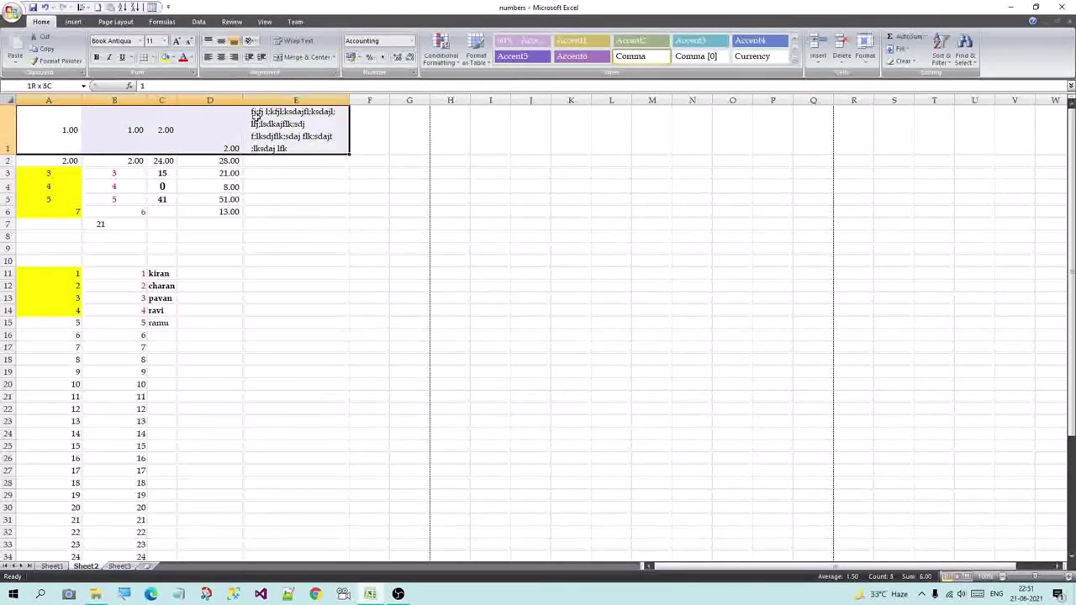
pyautogui.click(333, 57)
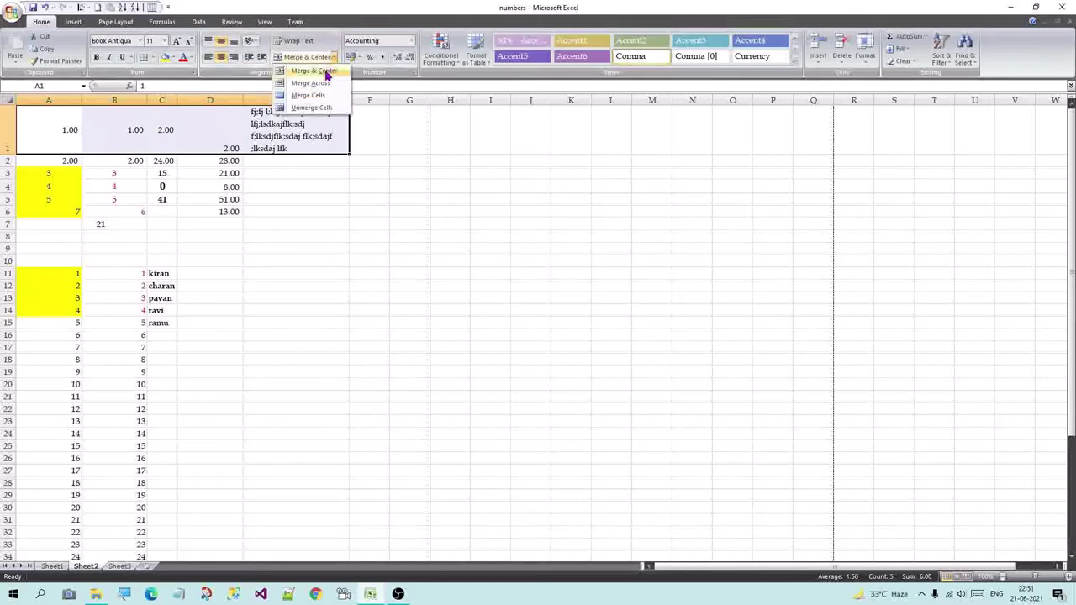
pyautogui.click(327, 74)
pyautogui.click(516, 334)
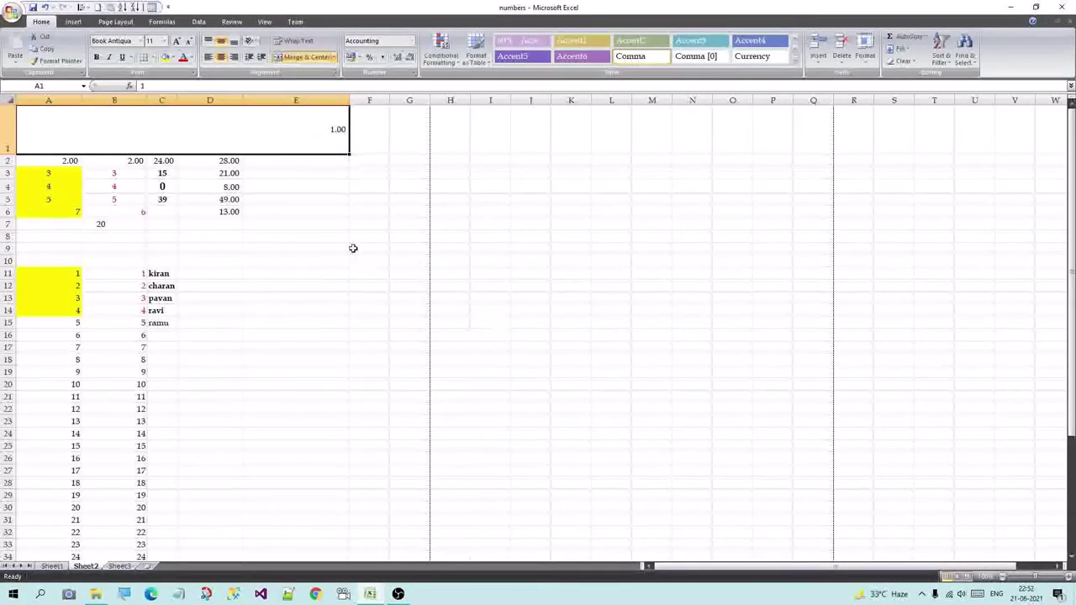
pyautogui.click(333, 57)
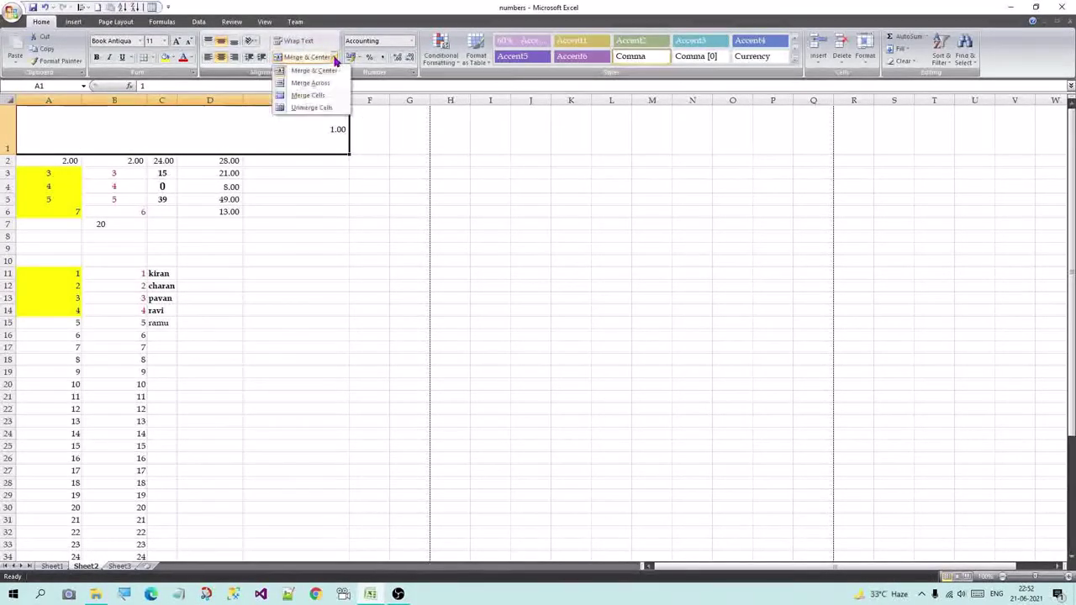
pyautogui.click(311, 107)
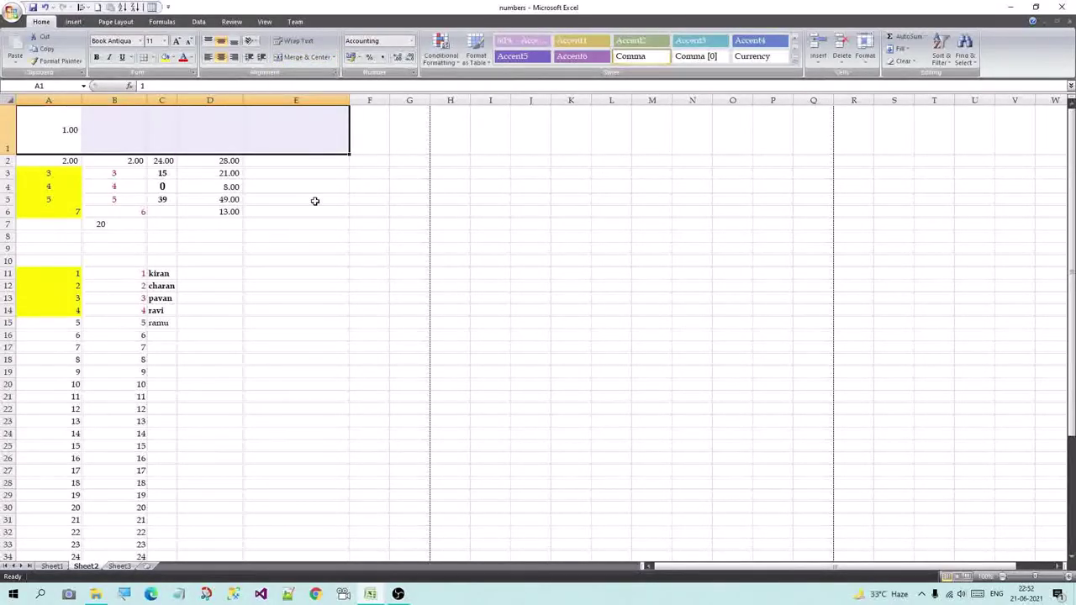
pyautogui.hotkey('ctrl', 'z')
pyautogui.hotkey('ctrl', 'z')
pyautogui.hotkey('ctrl', 'z')
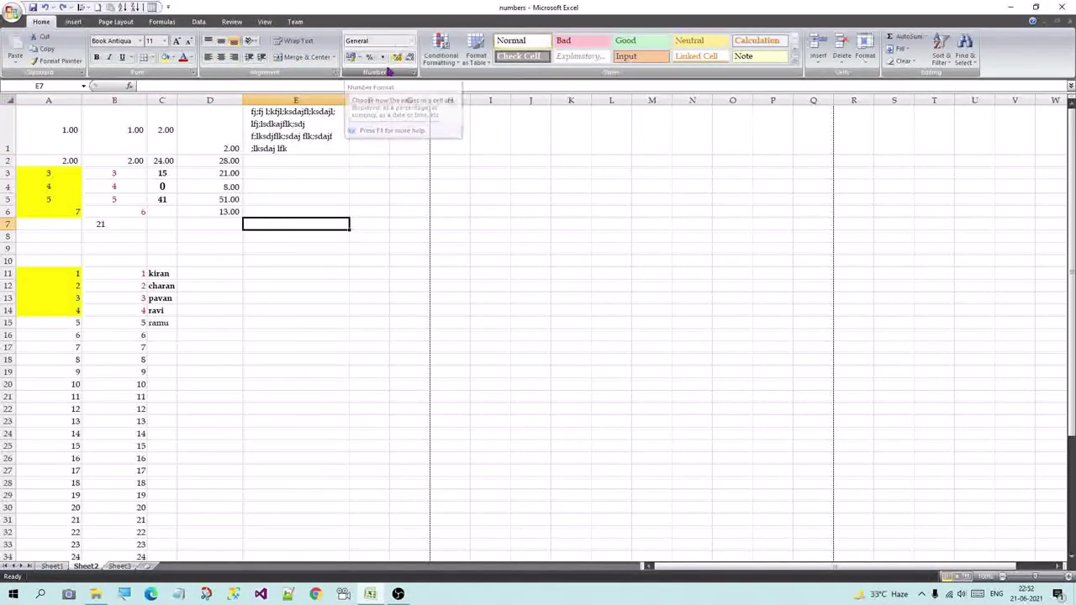
# Select D1:D6 and apply General, then Number format with one fewer decimal place
pyautogui.moveTo(207, 144); pyautogui.dragTo(211, 209)
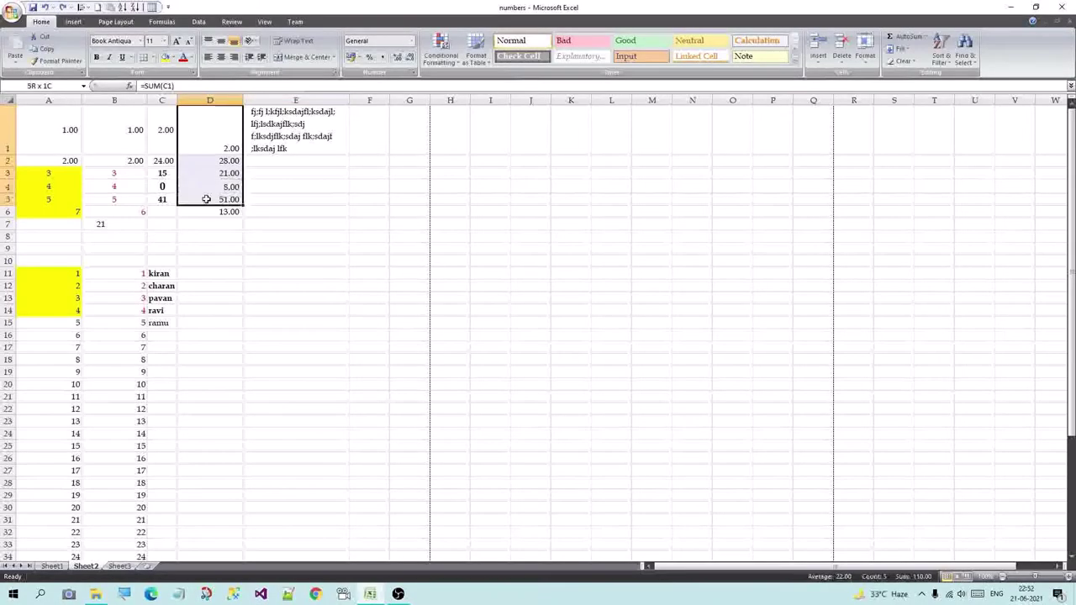
pyautogui.click(410, 41)
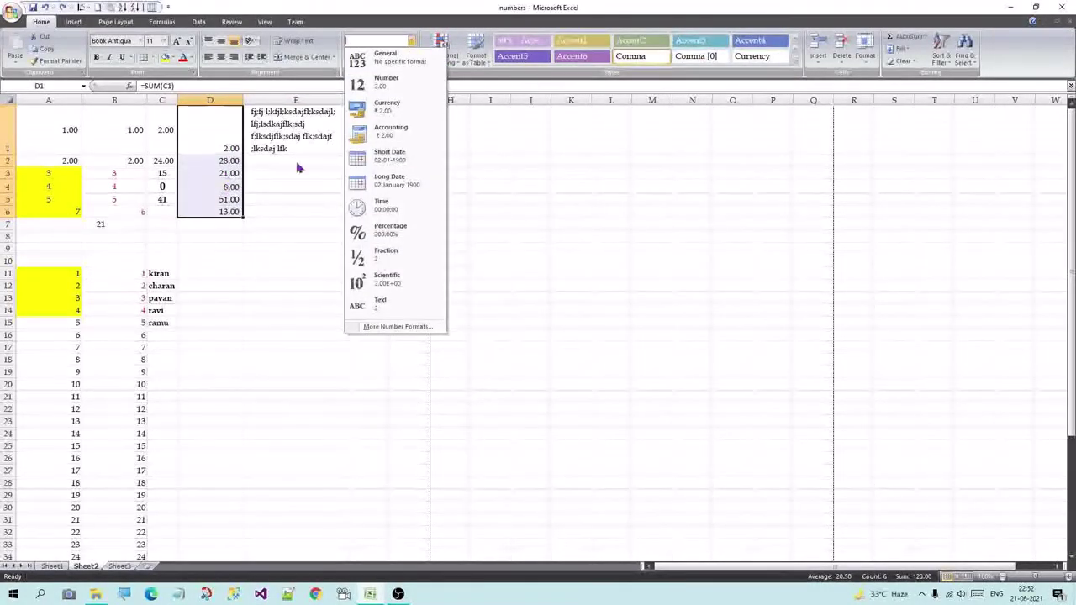
pyautogui.click(386, 57)
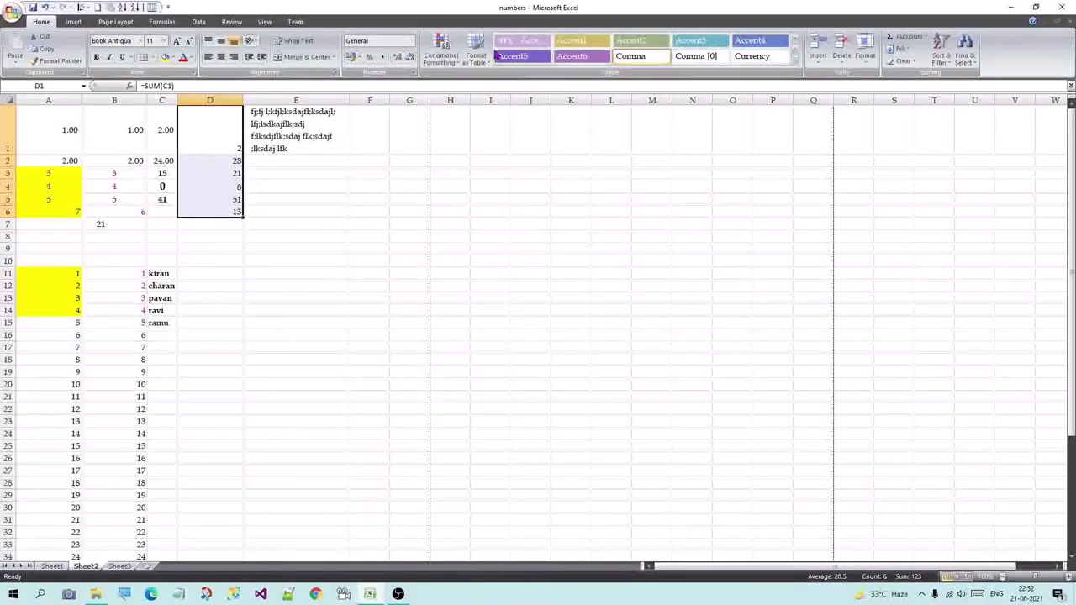
pyautogui.click(410, 40)
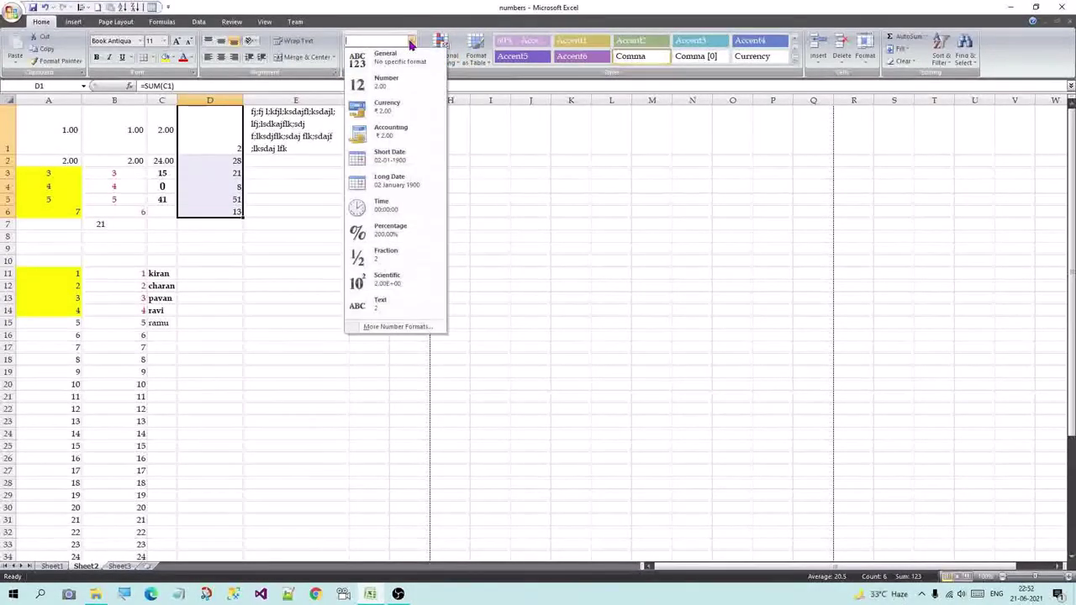
pyautogui.click(388, 81)
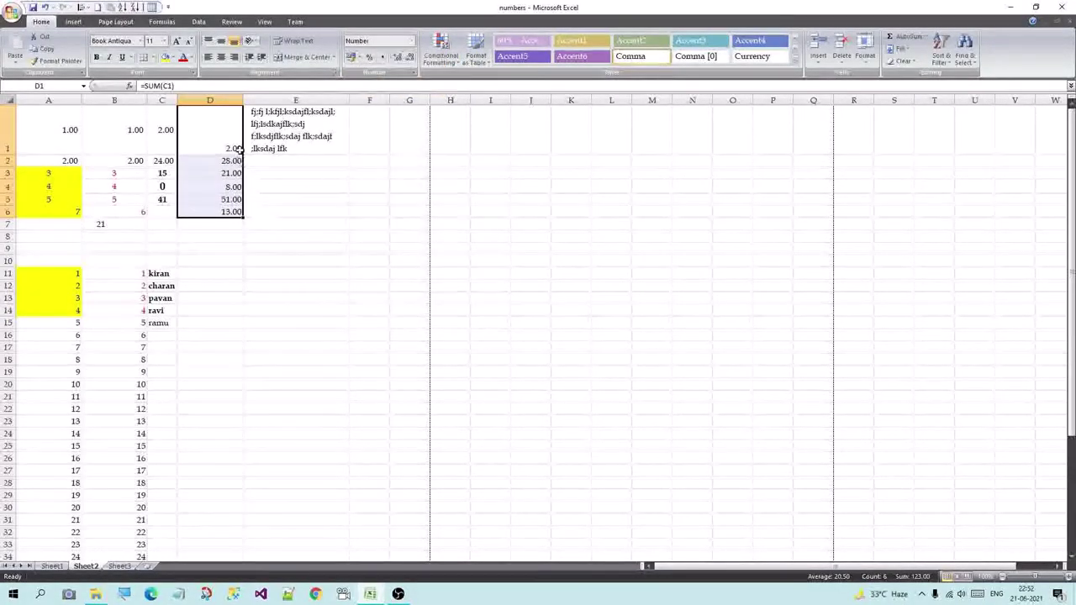
pyautogui.click(410, 57)
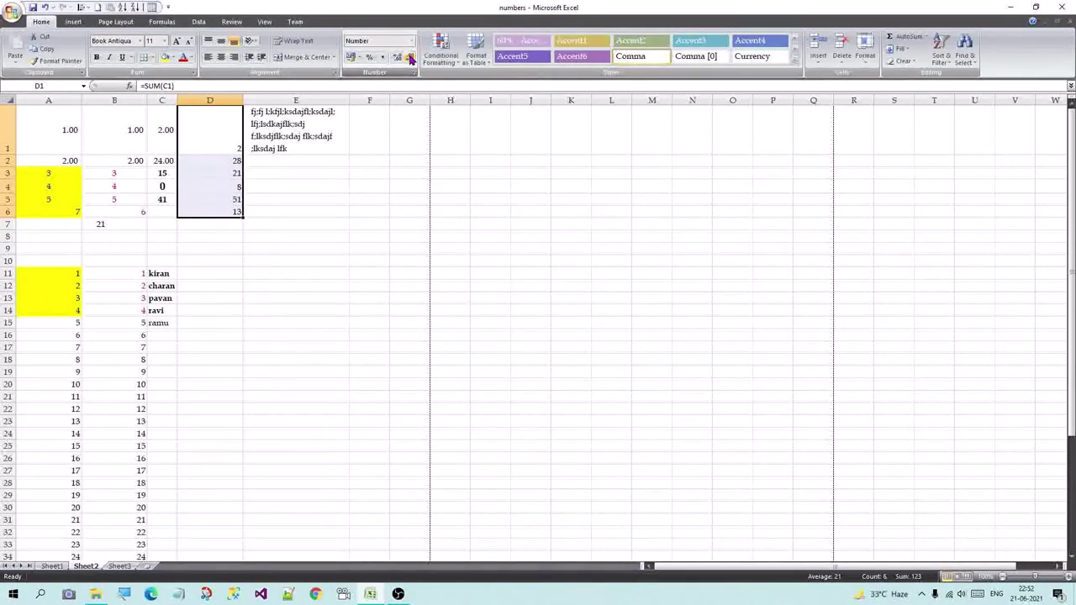
# Try Currency, Accounting and Short Date on D1:D6, finishing with Long Date
pyautogui.click(410, 43)
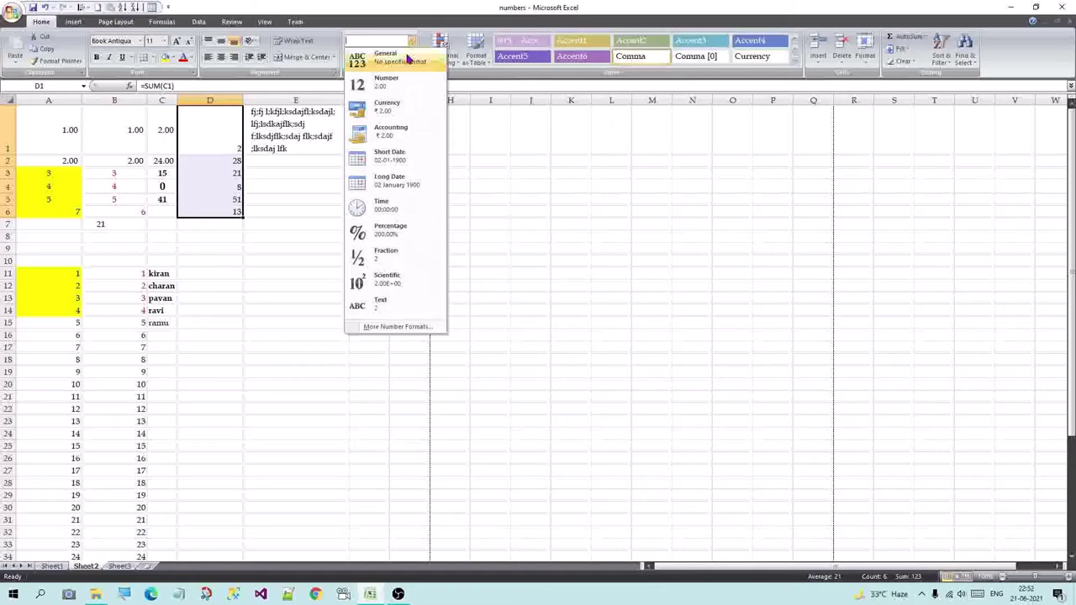
pyautogui.click(396, 106)
pyautogui.click(410, 40)
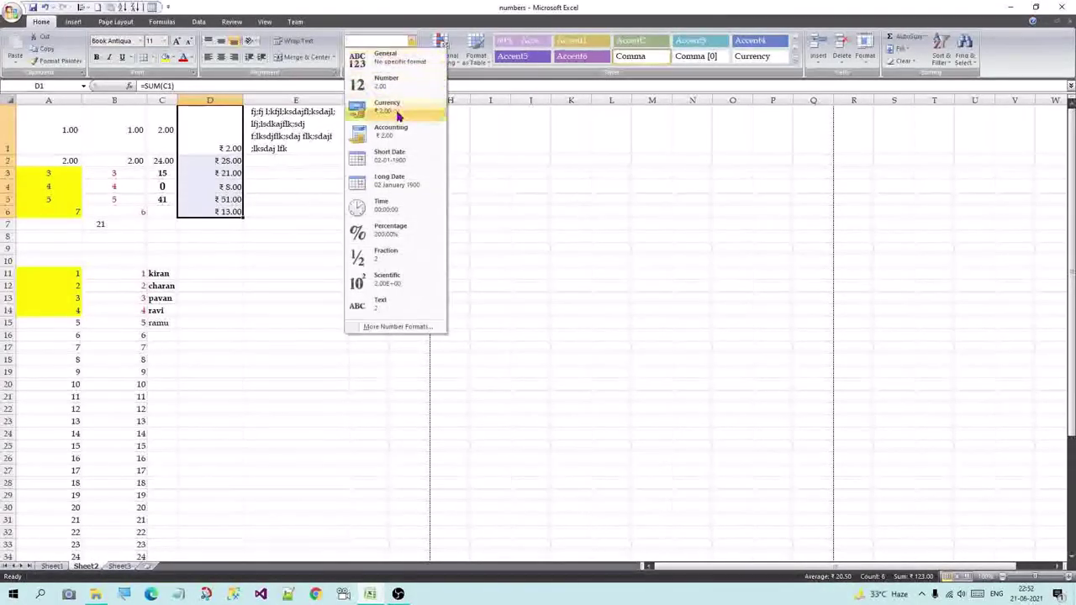
pyautogui.click(382, 143)
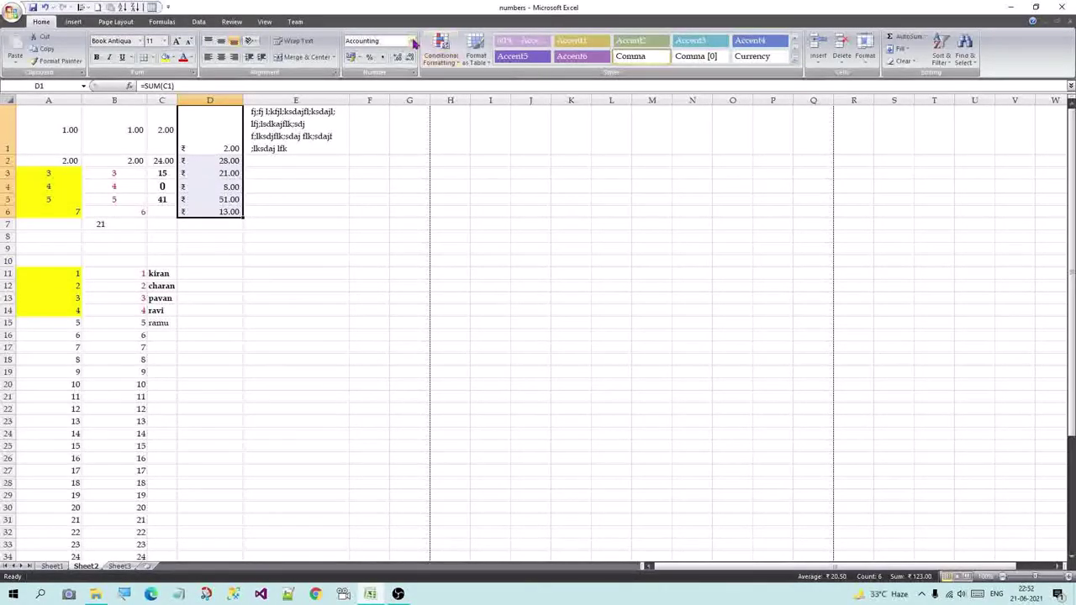
pyautogui.click(411, 41)
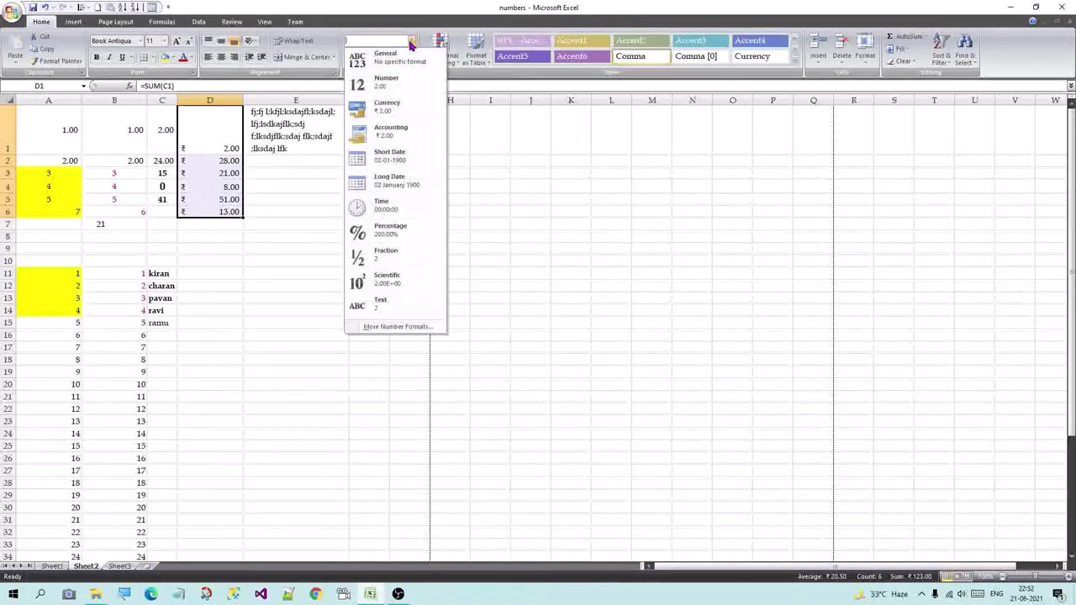
pyautogui.click(394, 157)
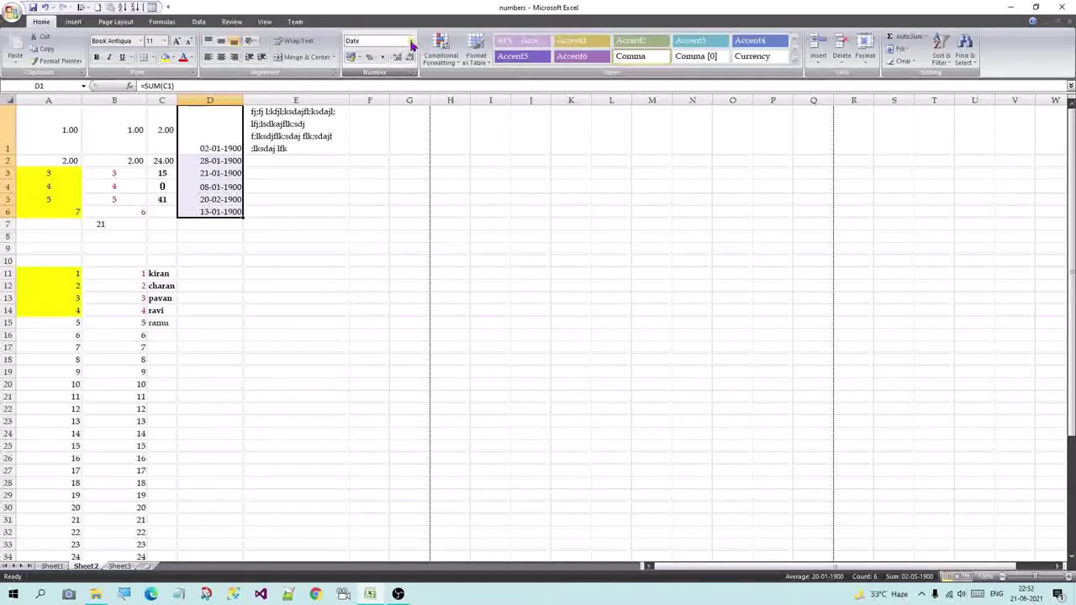
pyautogui.click(412, 45)
pyautogui.click(396, 179)
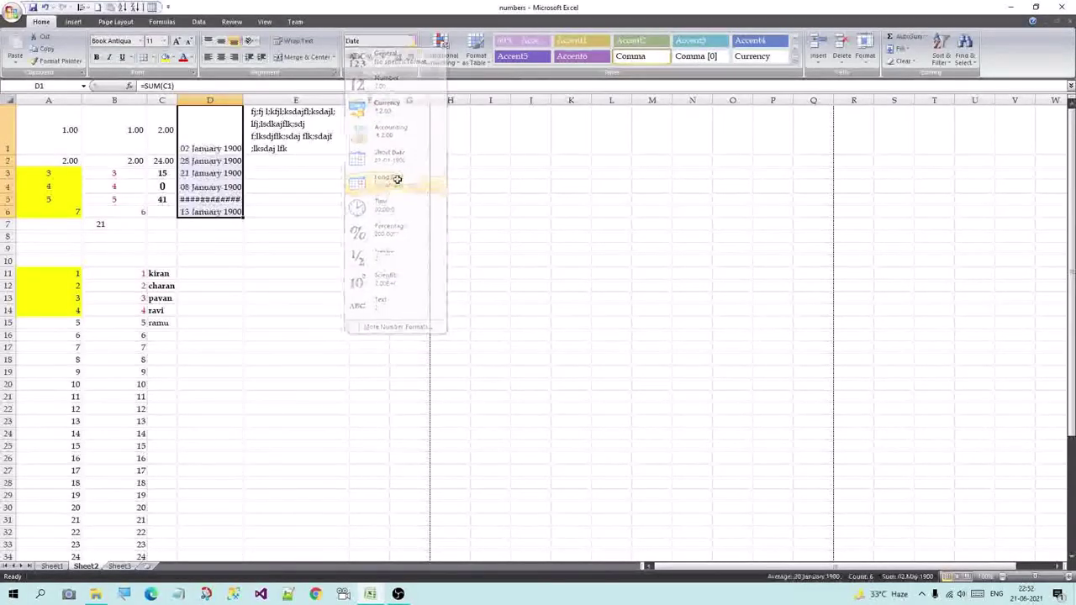
# Widen column D and try Time, Percentage and Fraction formats on D1:D6
pyautogui.moveTo(245, 104); pyautogui.dragTo(310, 99)
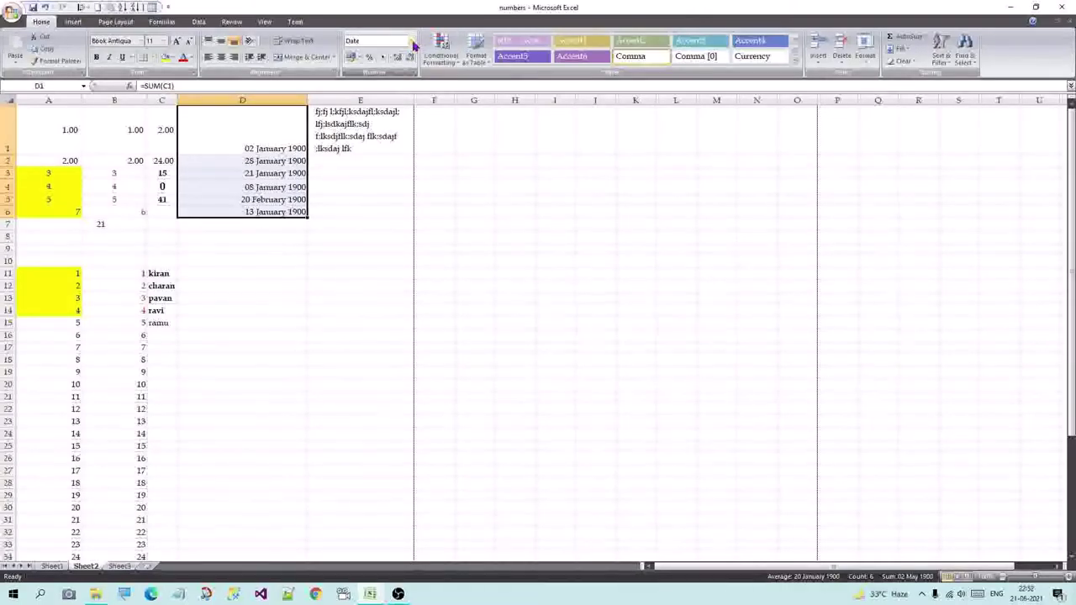
pyautogui.click(413, 44)
pyautogui.click(396, 213)
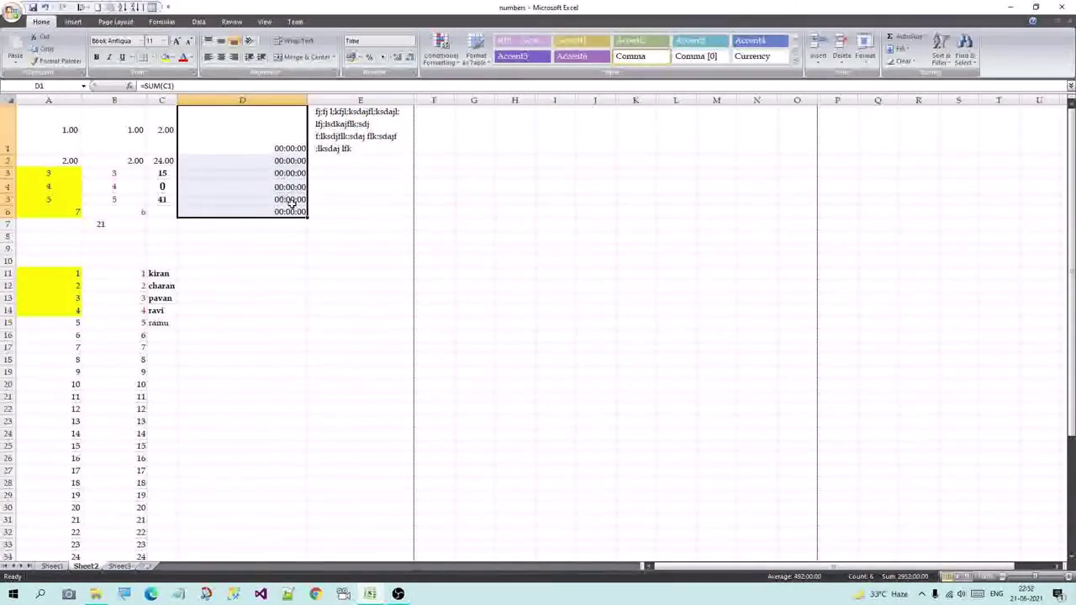
pyautogui.click(413, 41)
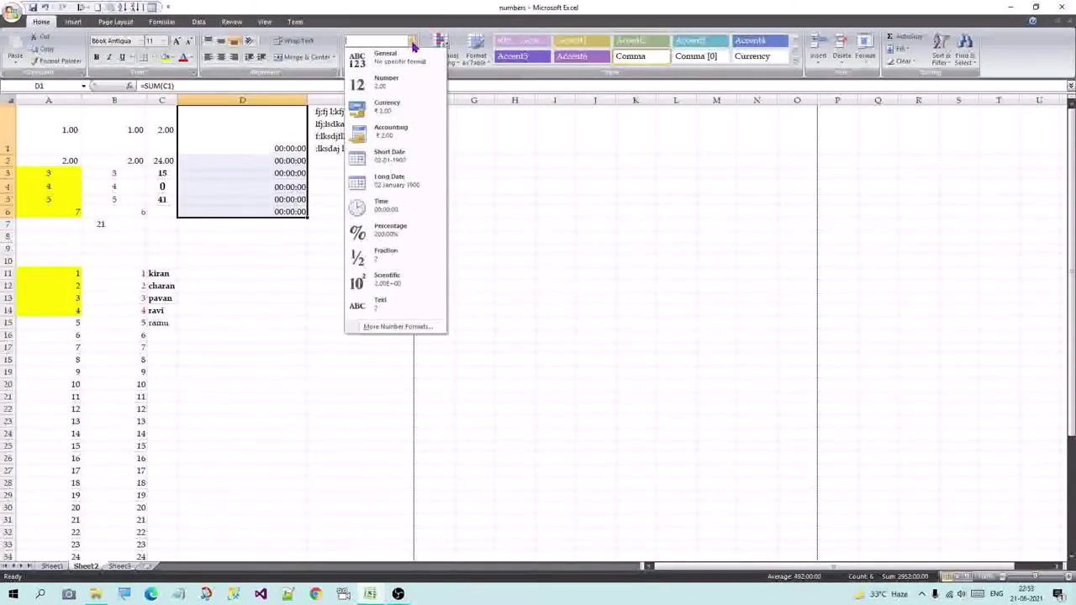
pyautogui.click(402, 235)
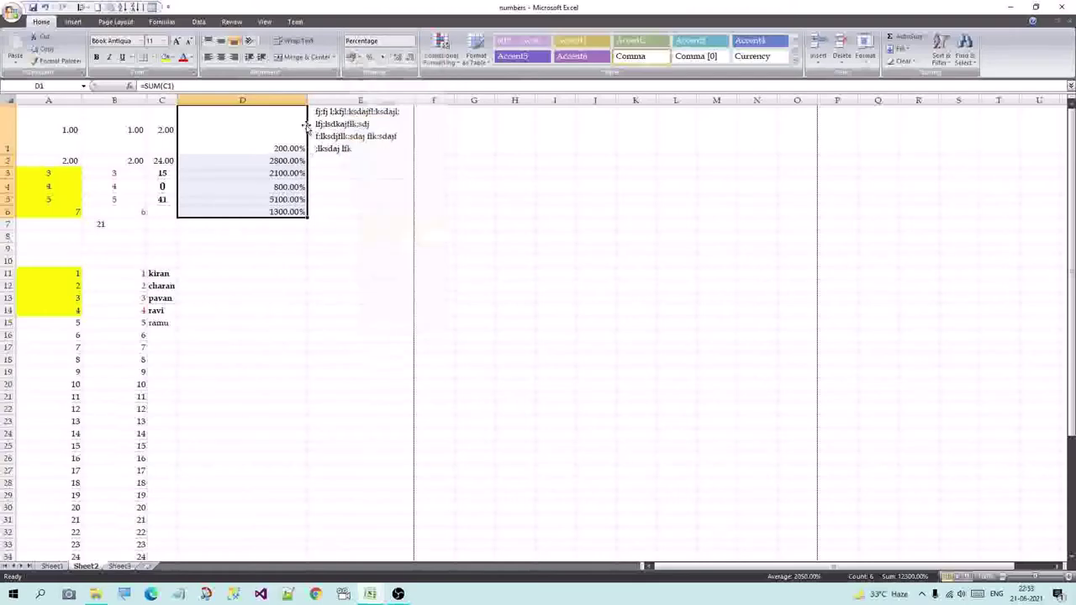
pyautogui.click(411, 41)
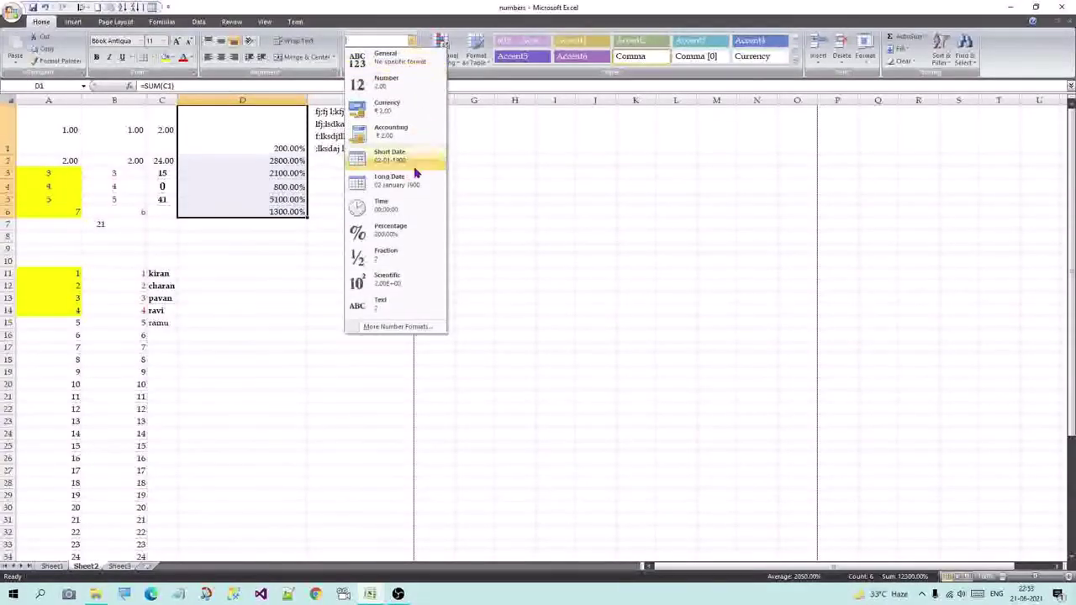
pyautogui.click(403, 259)
# Apply Scientific, then Text format so D1:D6 show 2, 28, 21, 8, 51, 13
pyautogui.click(415, 40)
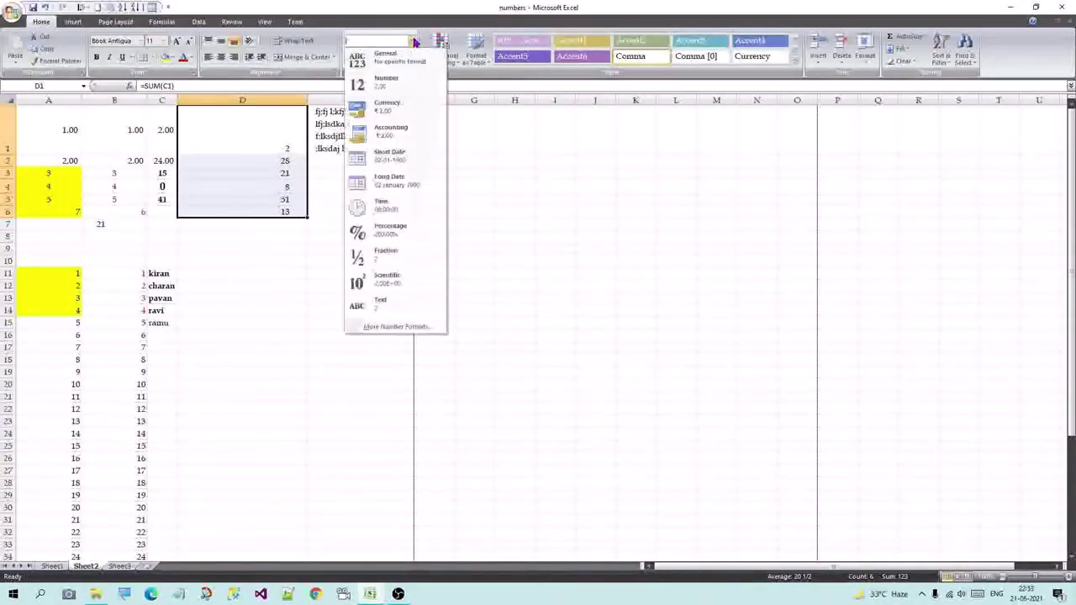
pyautogui.click(406, 285)
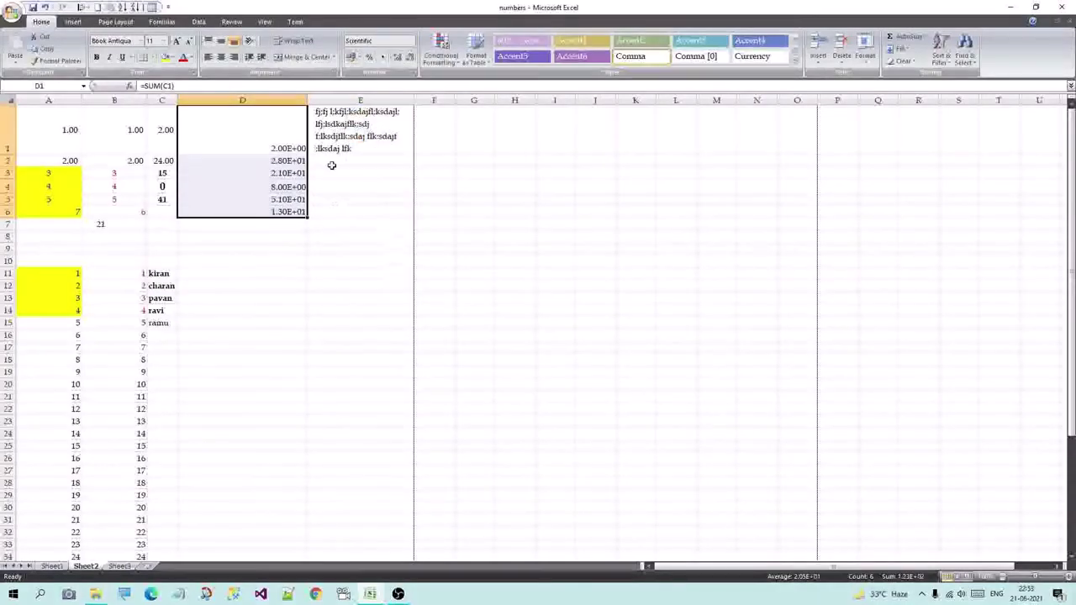
pyautogui.click(411, 40)
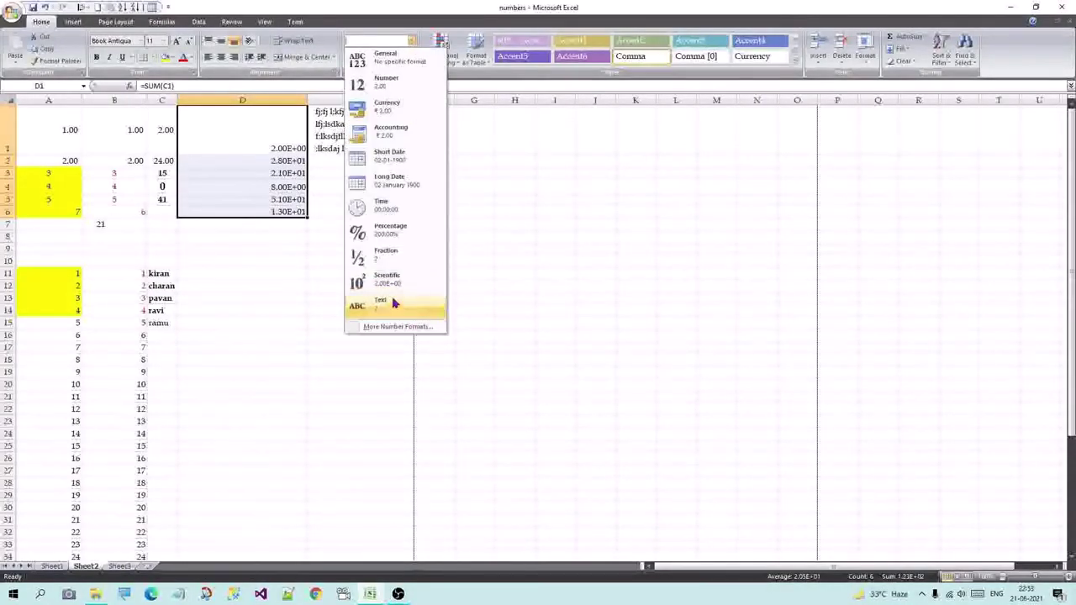
pyautogui.click(394, 303)
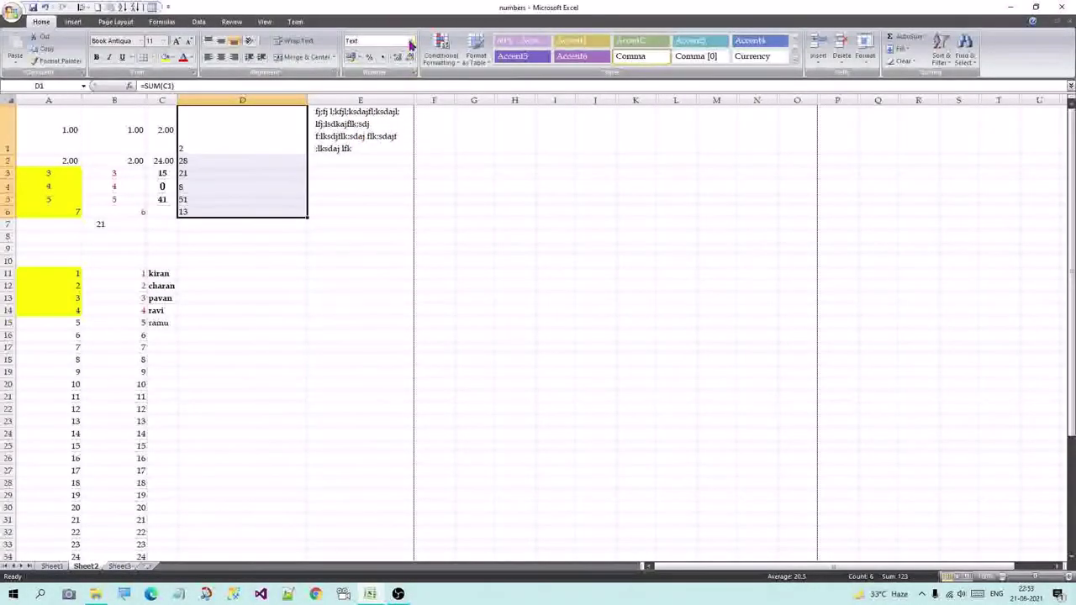
pyautogui.click(411, 41)
# Apply the custom number format 000-000-000 to D1:D6 so values read 000-000-002, 000-000-028
pyautogui.click(391, 328)
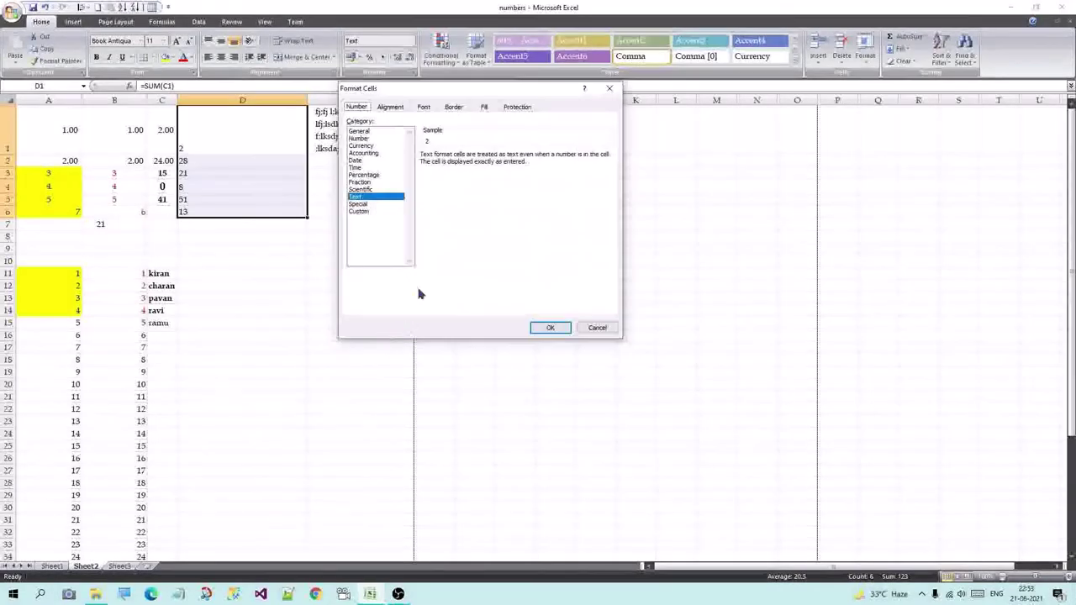
pyautogui.click(360, 205)
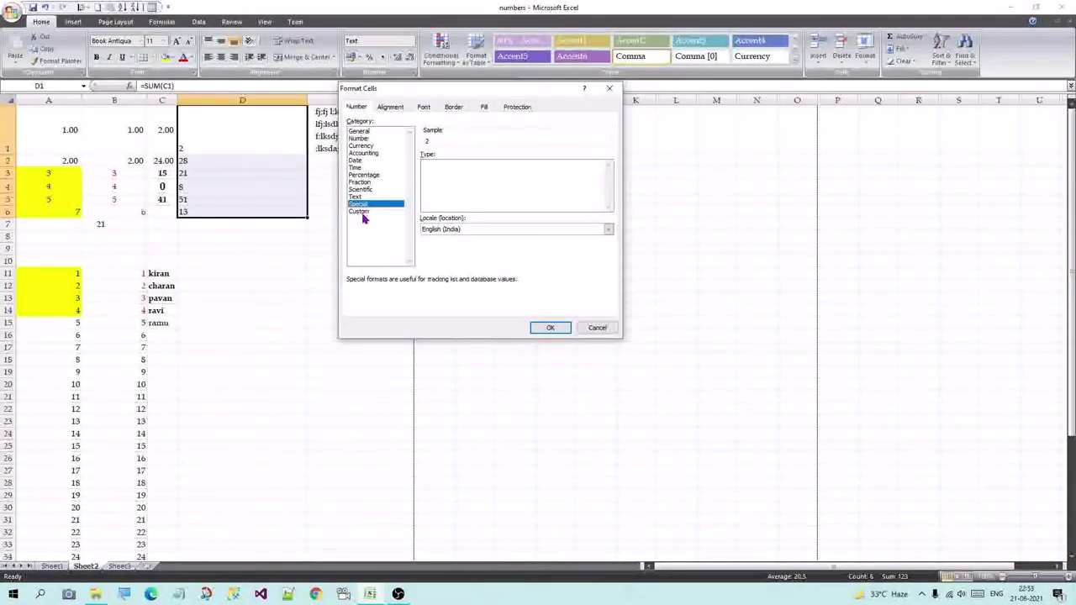
pyautogui.click(359, 211)
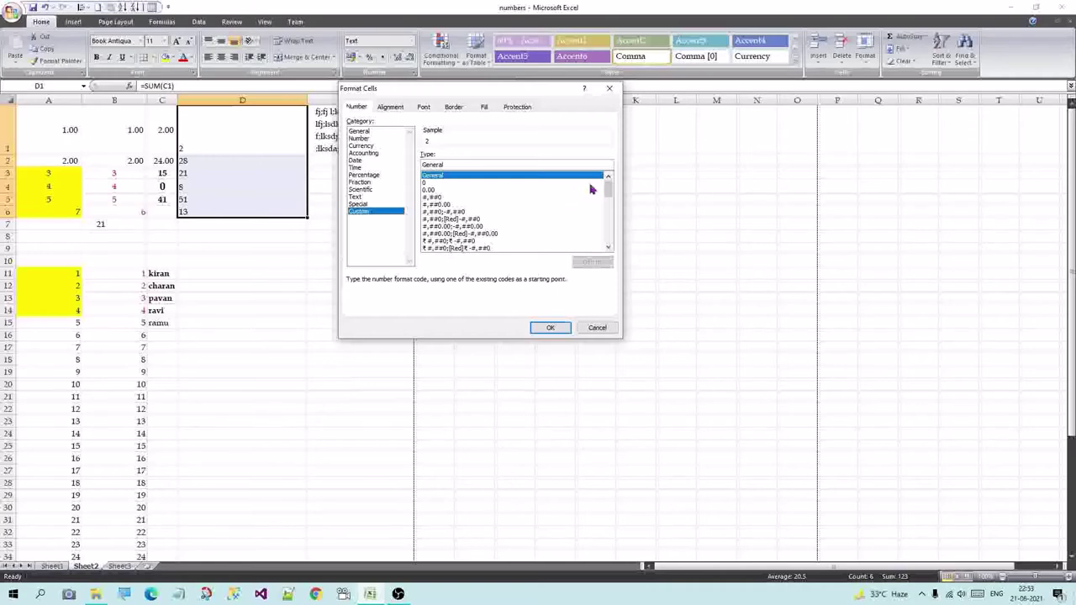
pyautogui.scroll(-5, 591, 189)
pyautogui.scroll(-5, 591, 189)
pyautogui.click(454, 183)
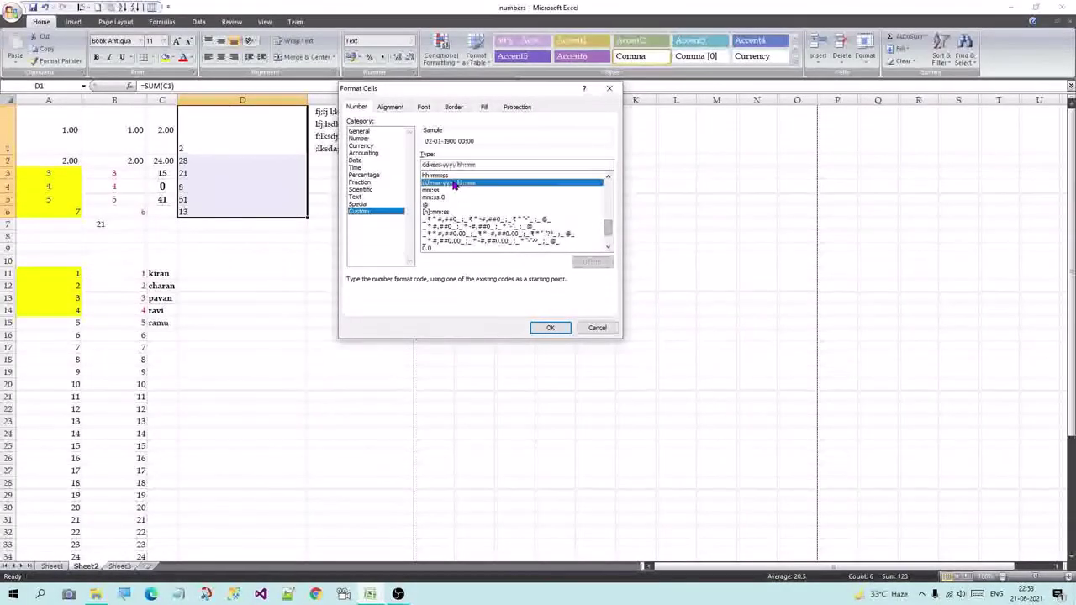
pyautogui.scroll(10, 496, 244)
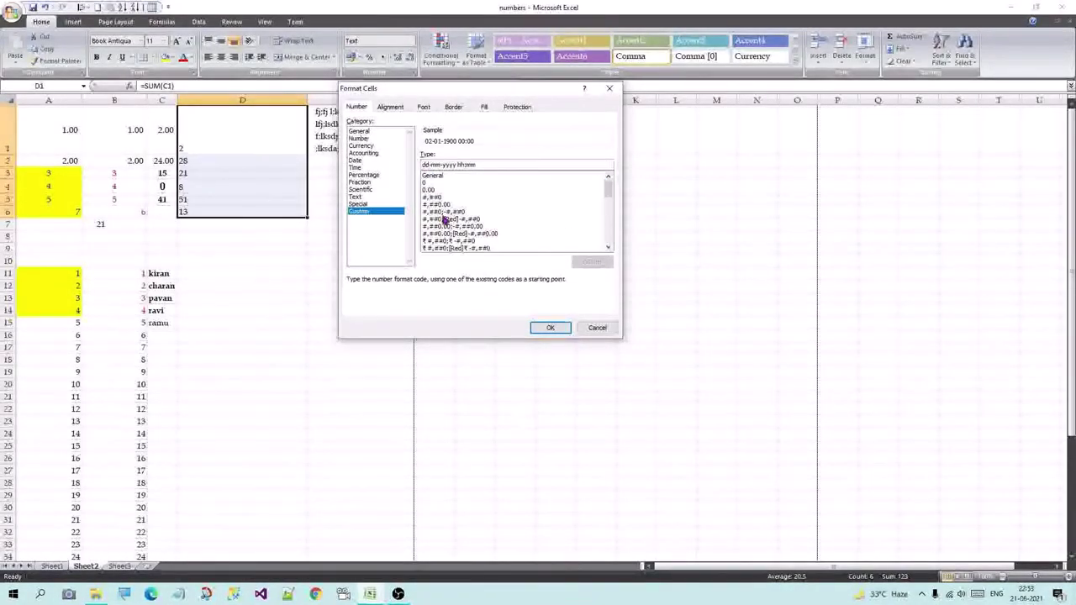
pyautogui.click(445, 218)
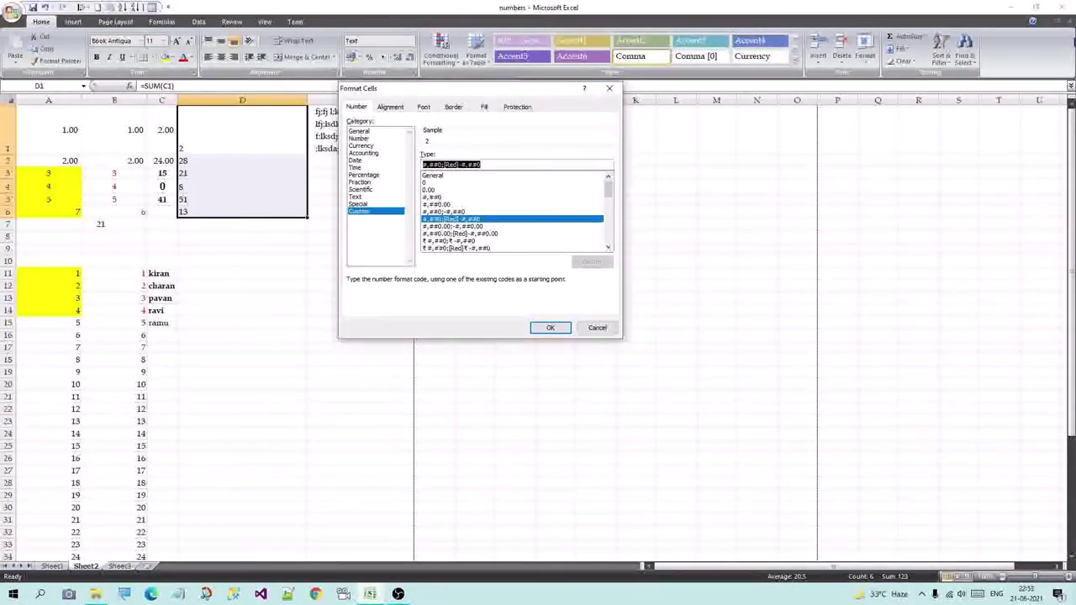
pyautogui.write('000-')
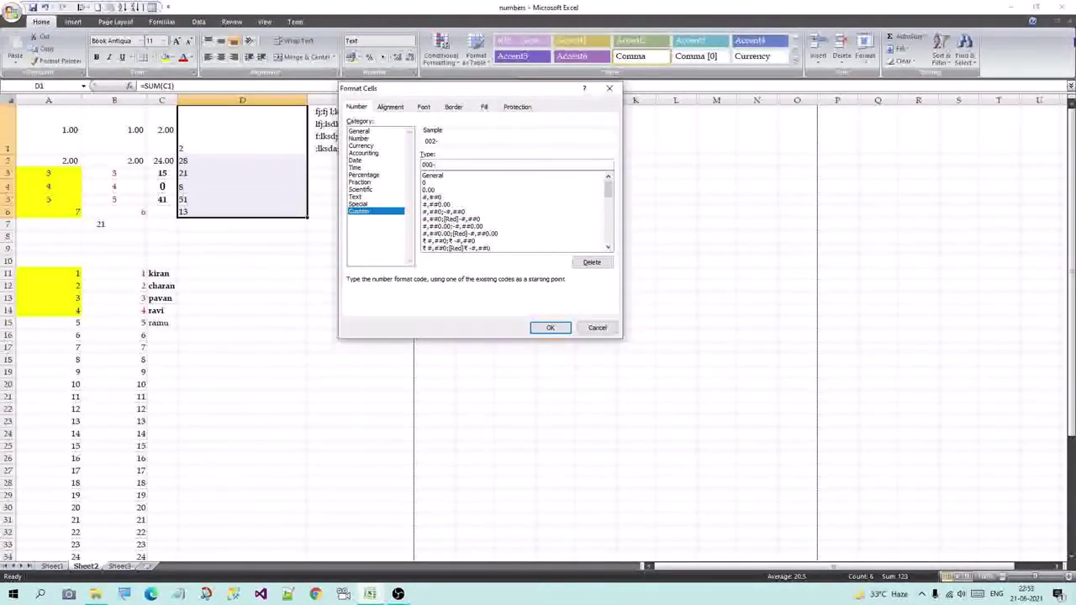
pyautogui.write('000-000')
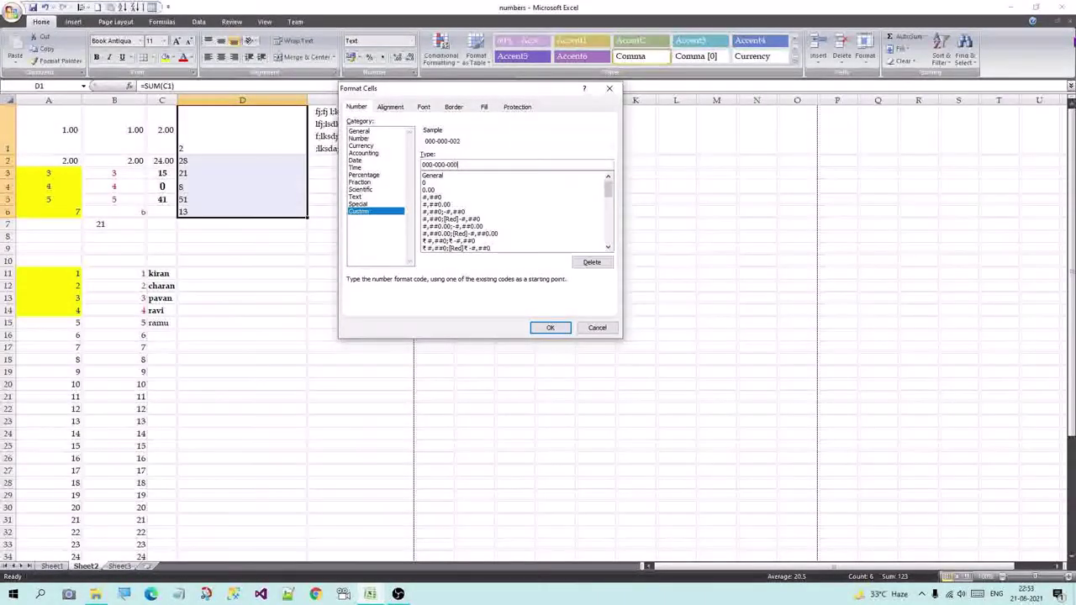
pyautogui.click(551, 327)
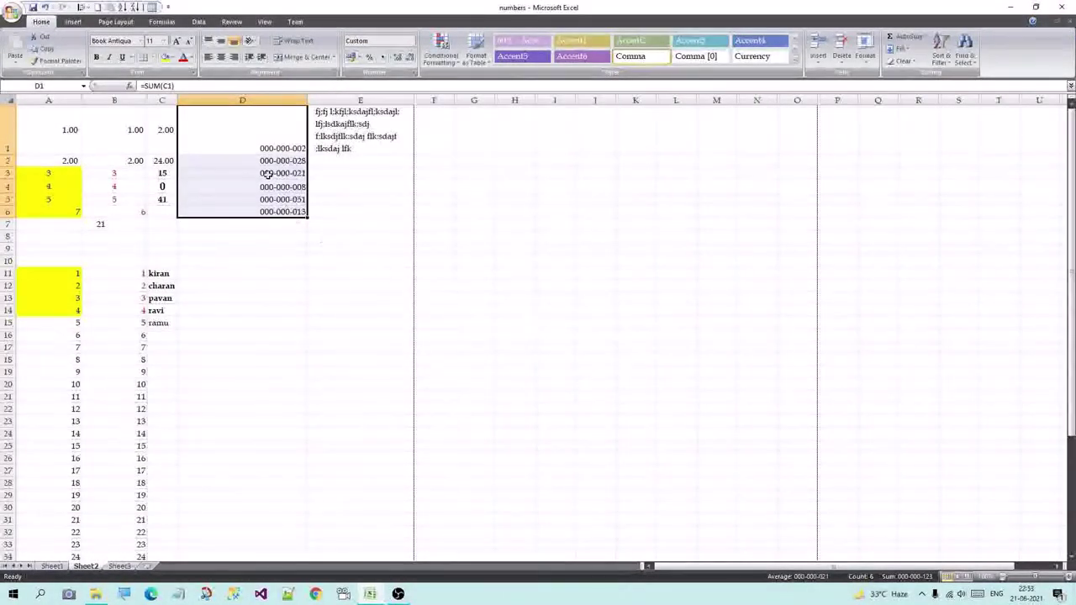
# Select D1:D6, leave the Accounting format unapplied, and open the Conditional Formatting menu
pyautogui.moveTo(295, 149); pyautogui.dragTo(294, 207)
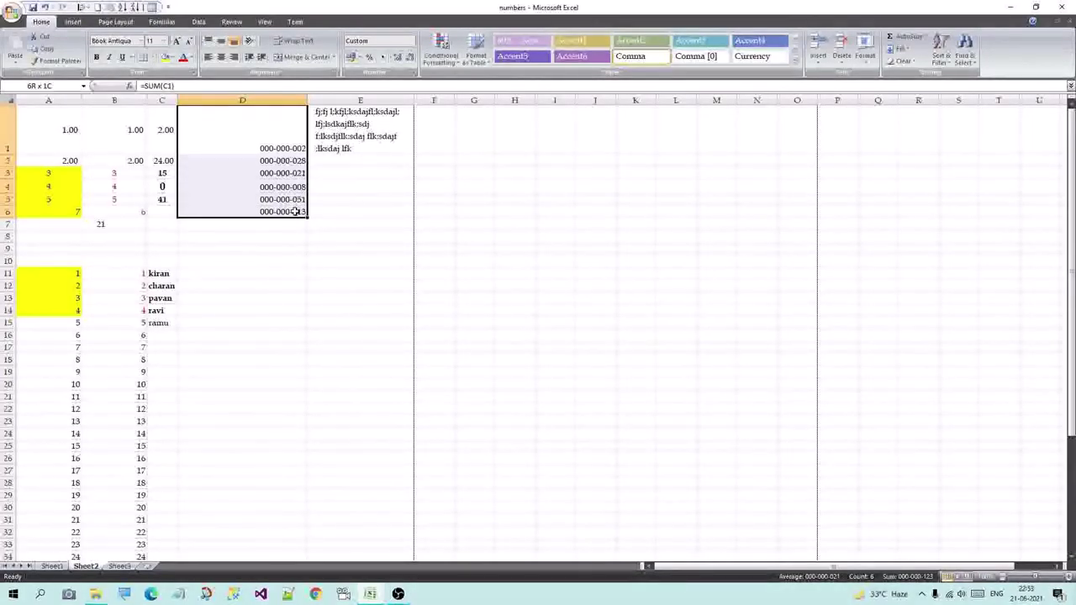
pyautogui.moveTo(294, 211); pyautogui.dragTo(295, 211)
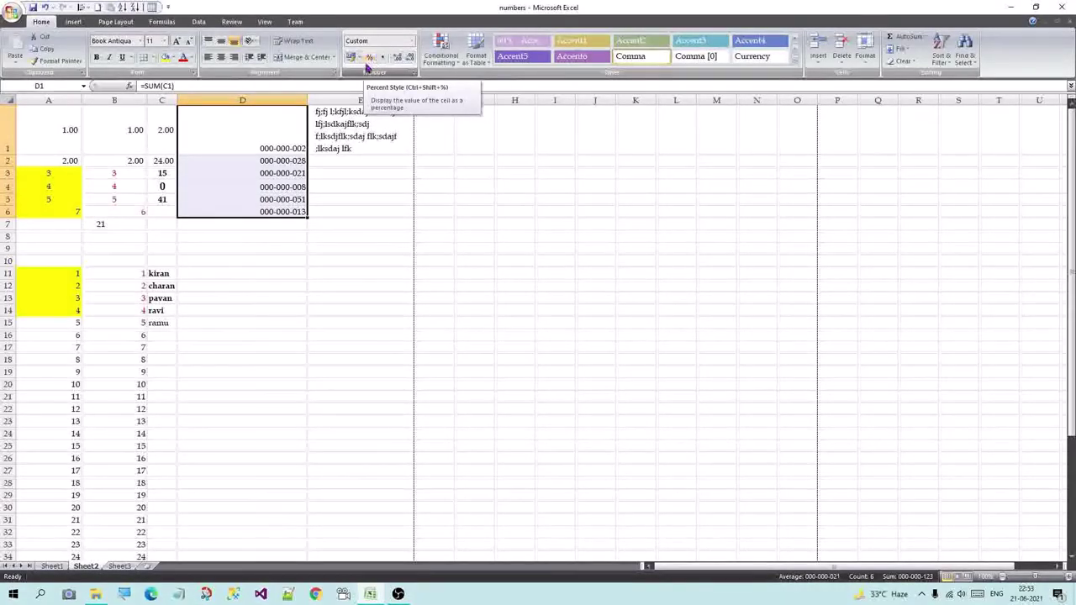
pyautogui.click(358, 57)
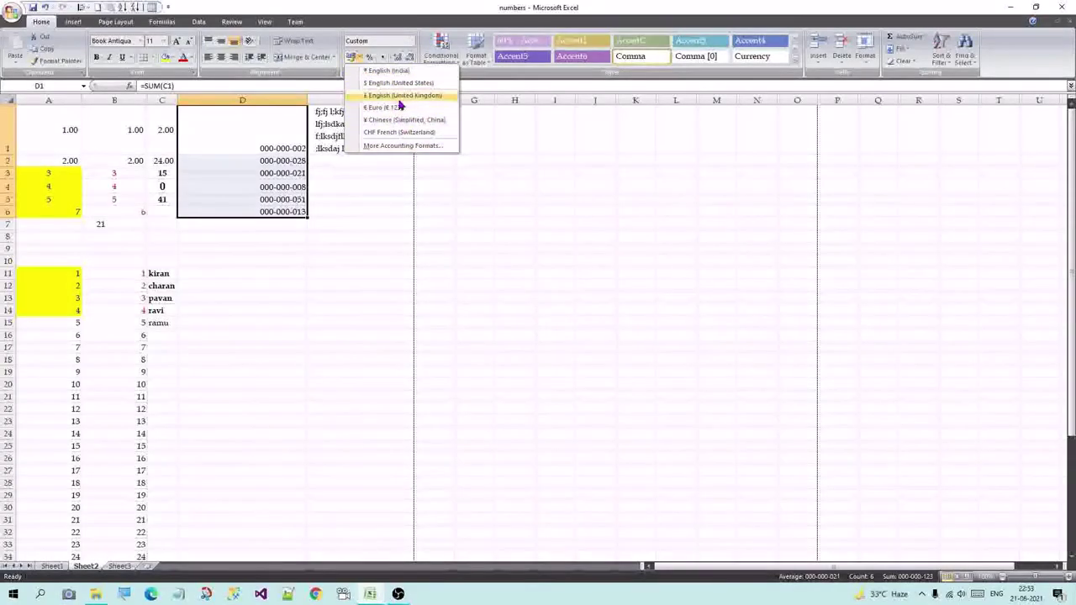
pyautogui.click(374, 204)
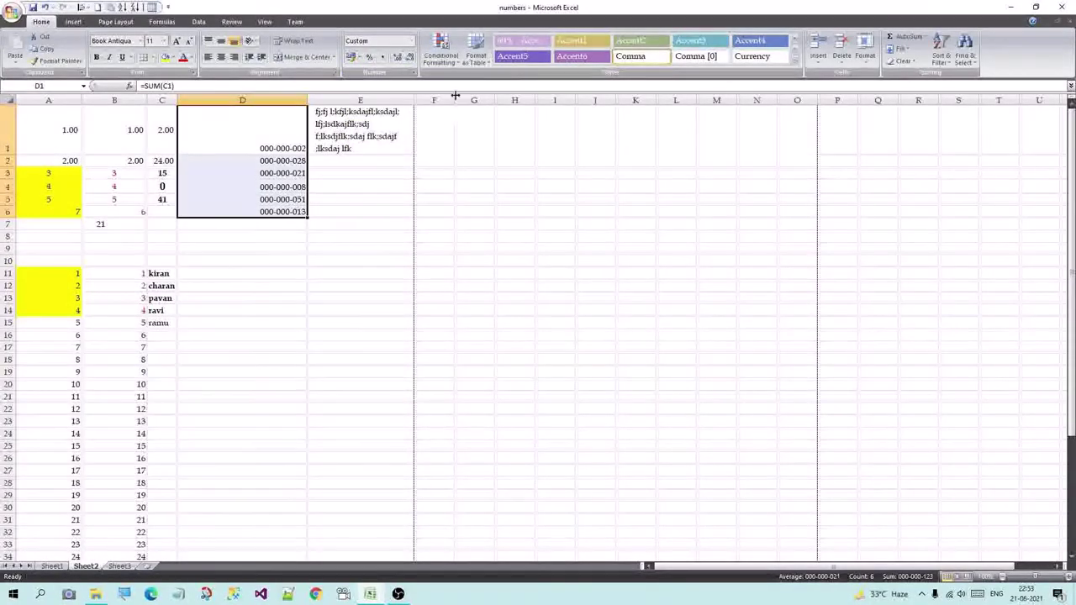
pyautogui.click(440, 50)
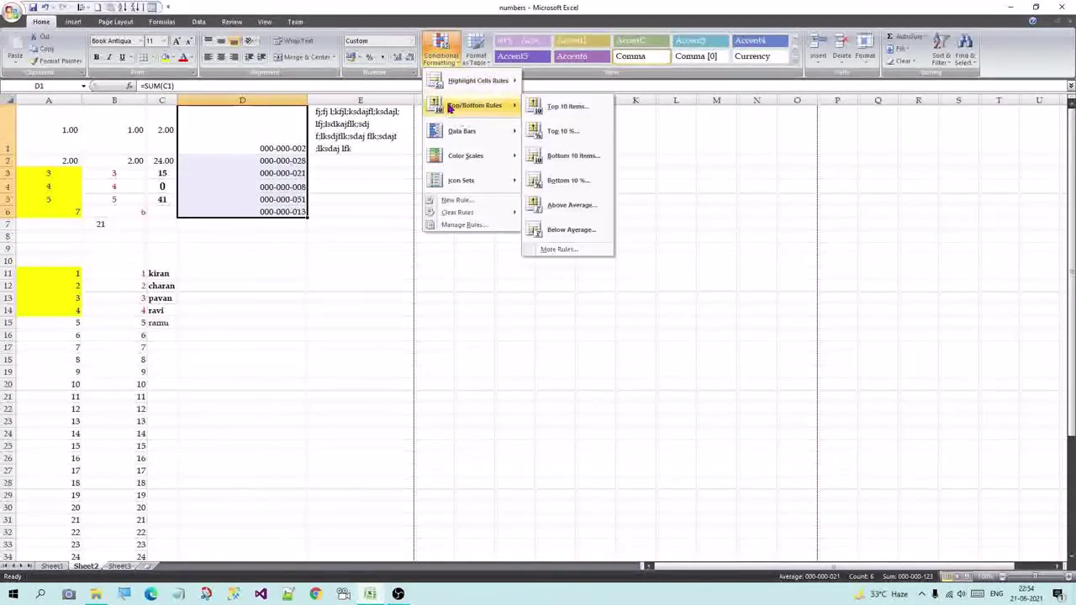
pyautogui.moveTo(477, 81)
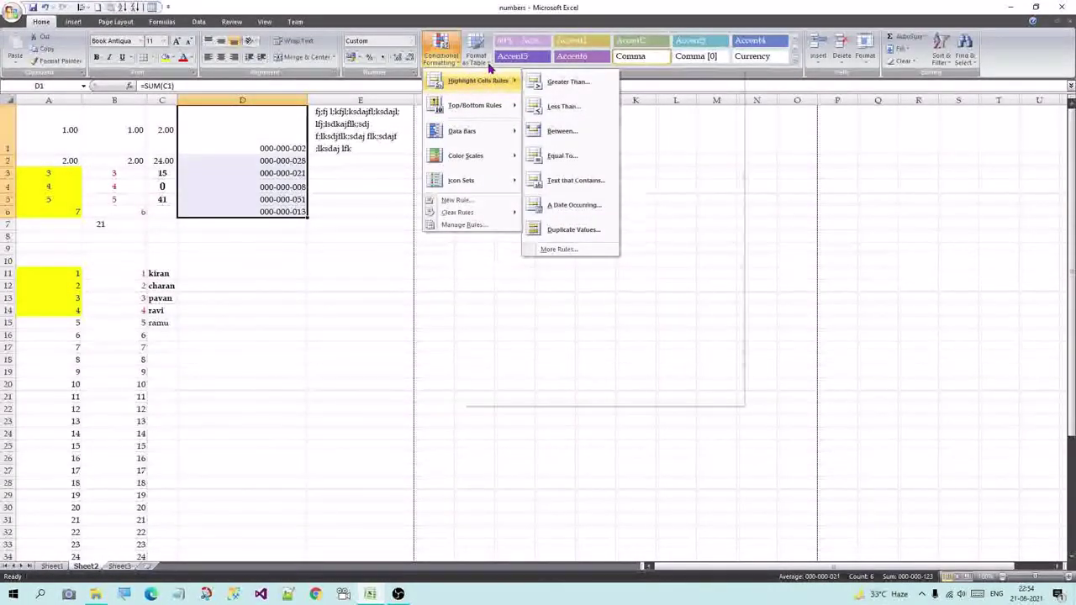
# Format $D$1:$D$6 as a Light-style table (Table2) with a Column1 header and banded rows
pyautogui.click(490, 70)
pyautogui.click(517, 104)
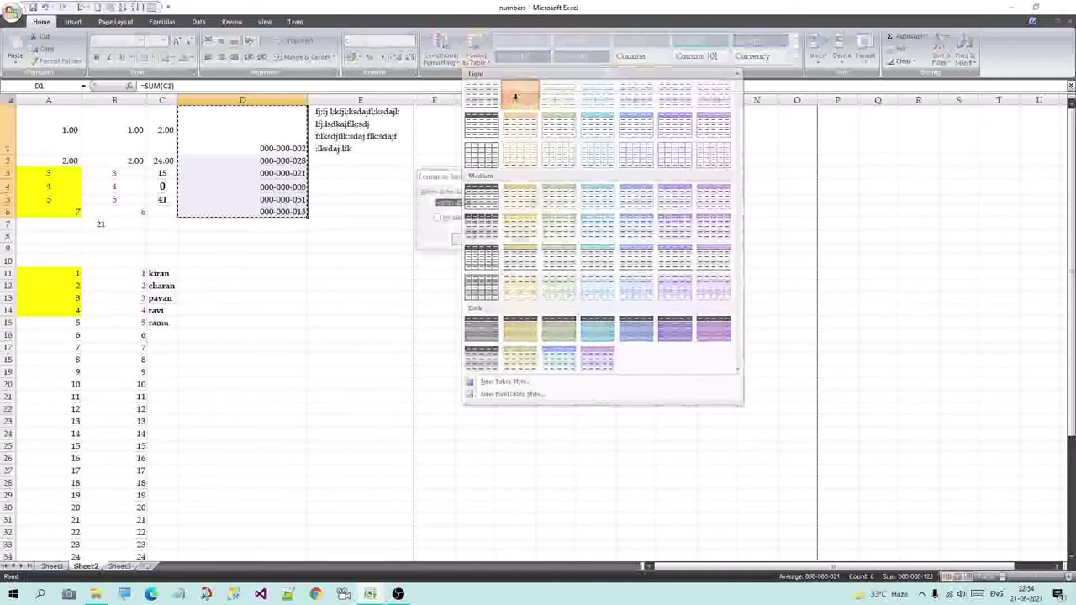
pyautogui.click(483, 243)
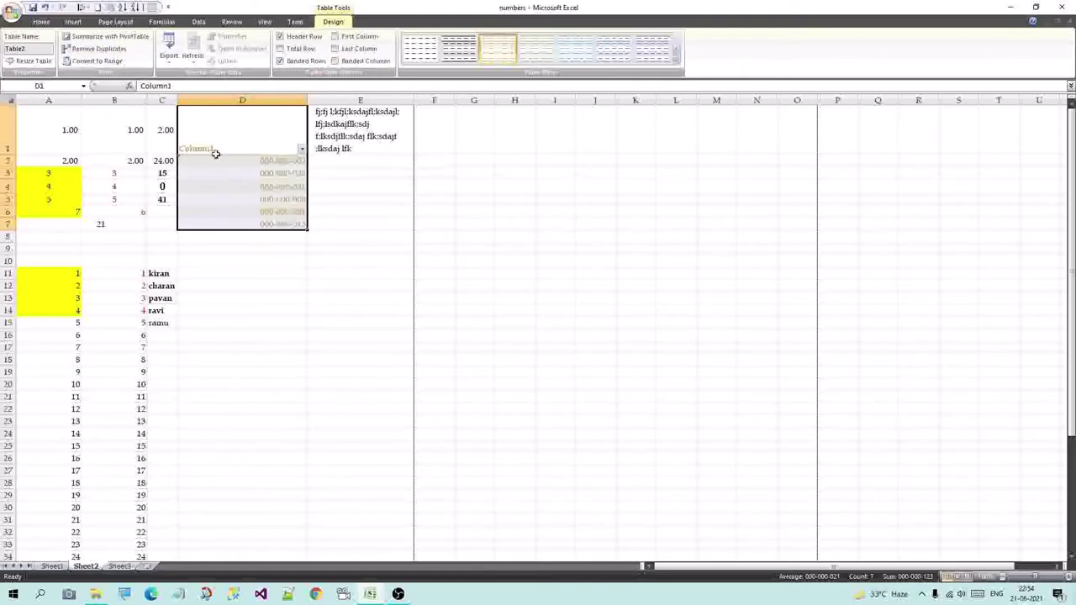
pyautogui.click(433, 161)
pyautogui.click(75, 23)
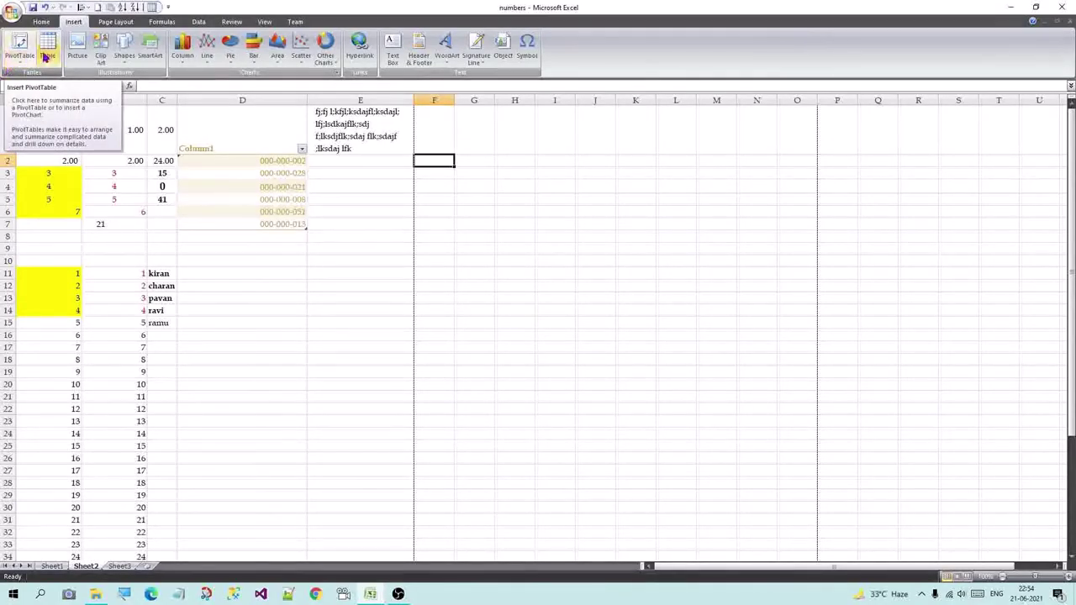
pyautogui.click(240, 189)
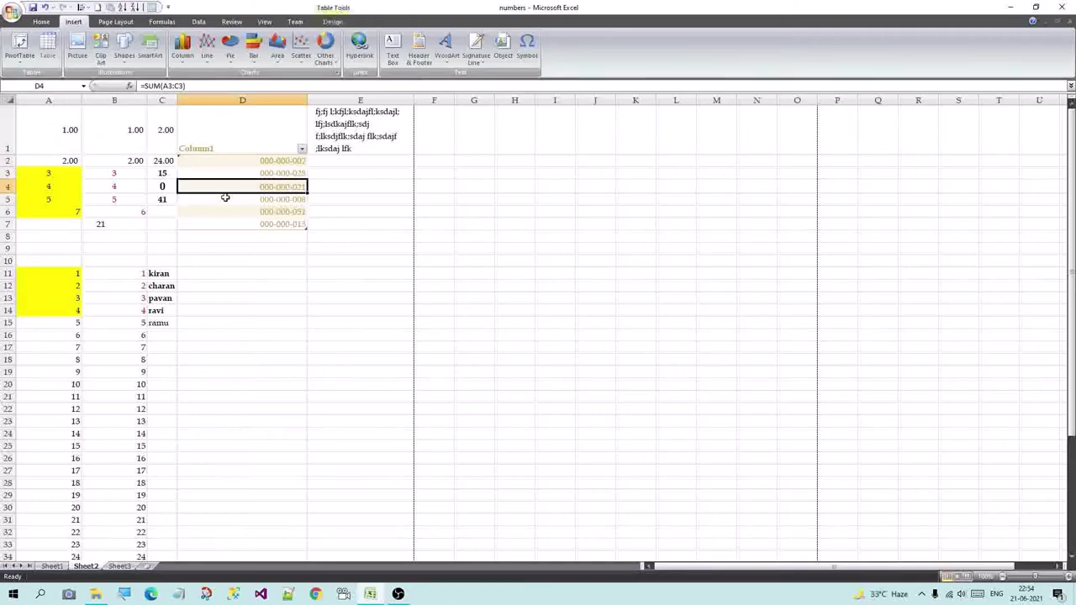
# Turn A11:C19 into table Table3 and give it a blue-purple table style
pyautogui.moveTo(22, 273); pyautogui.dragTo(168, 371)
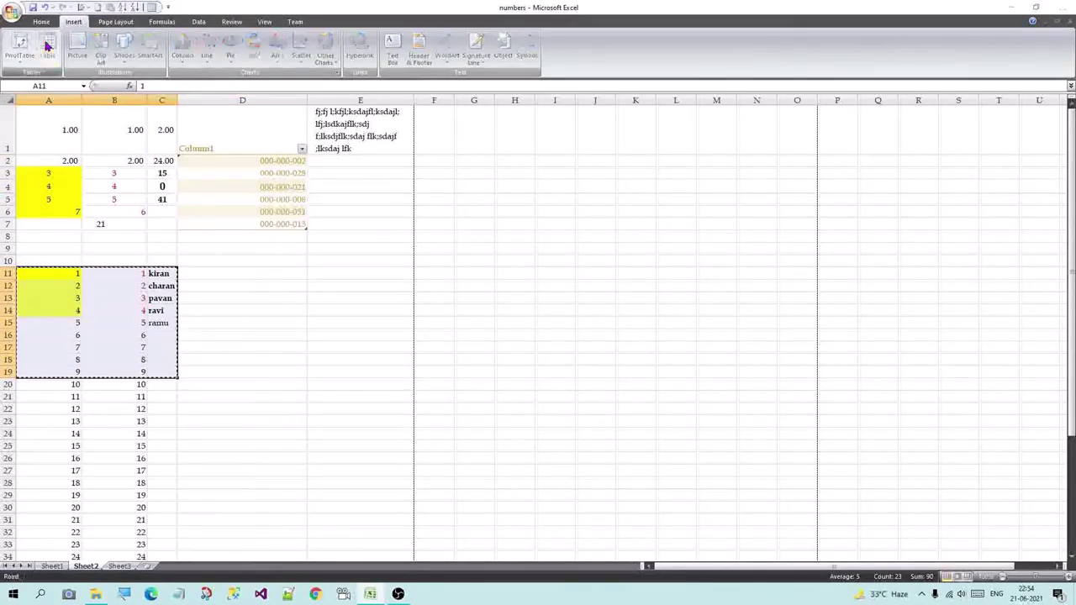
pyautogui.click(47, 46)
pyautogui.click(477, 240)
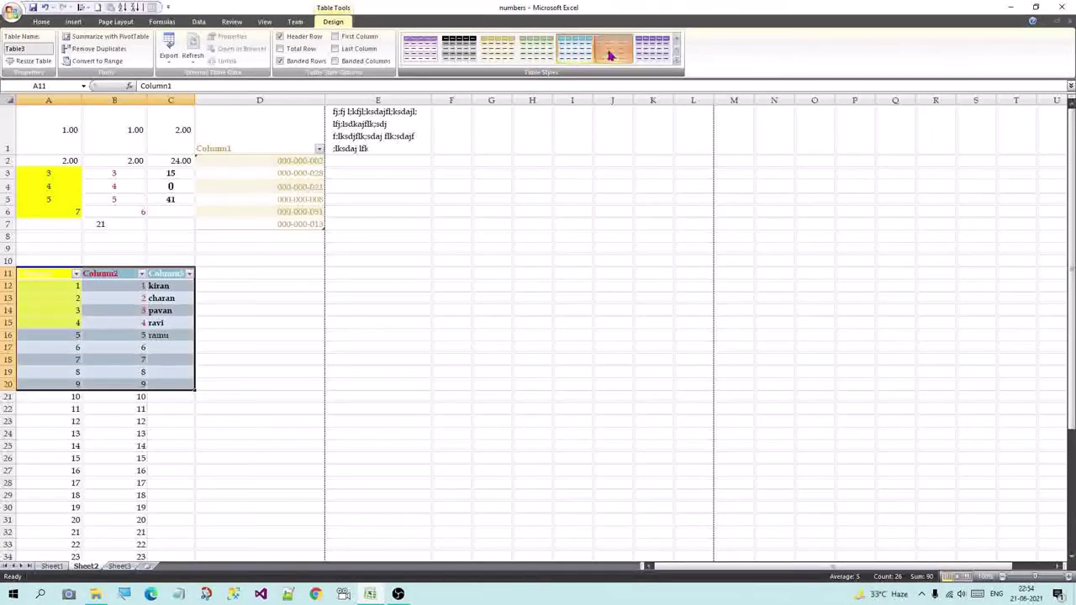
pyautogui.click(614, 49)
pyautogui.click(655, 57)
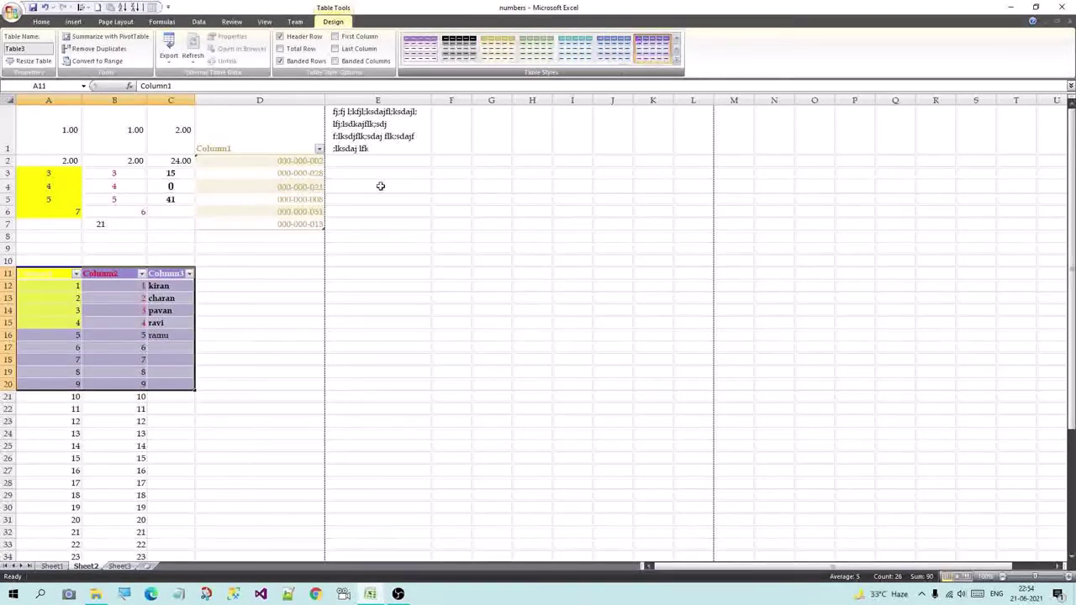
# Draw a rounded rectangle shape in column E beside the table
pyautogui.click(73, 23)
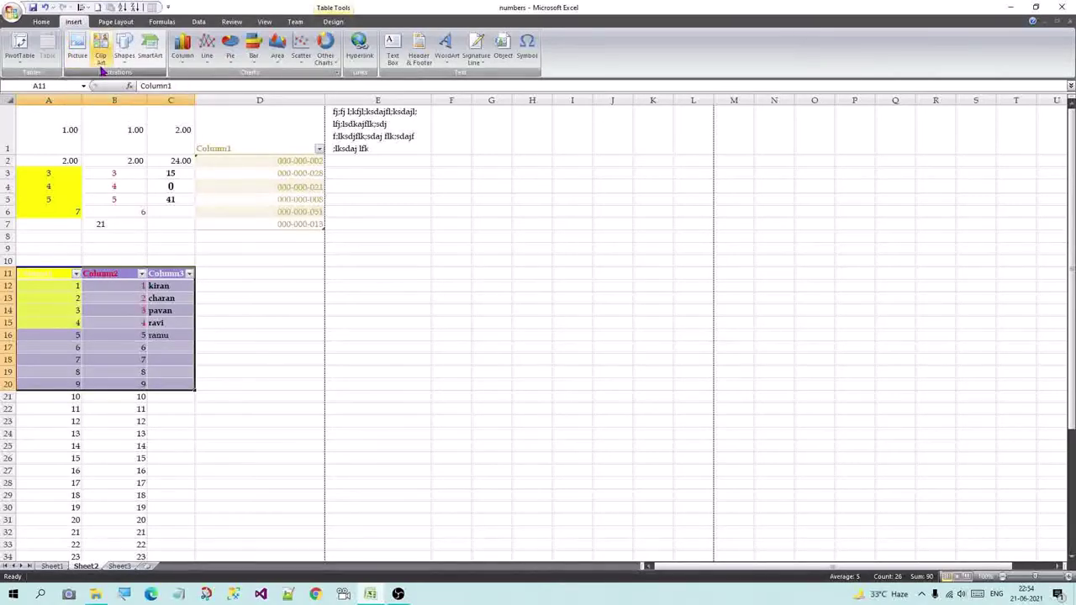
pyautogui.click(126, 68)
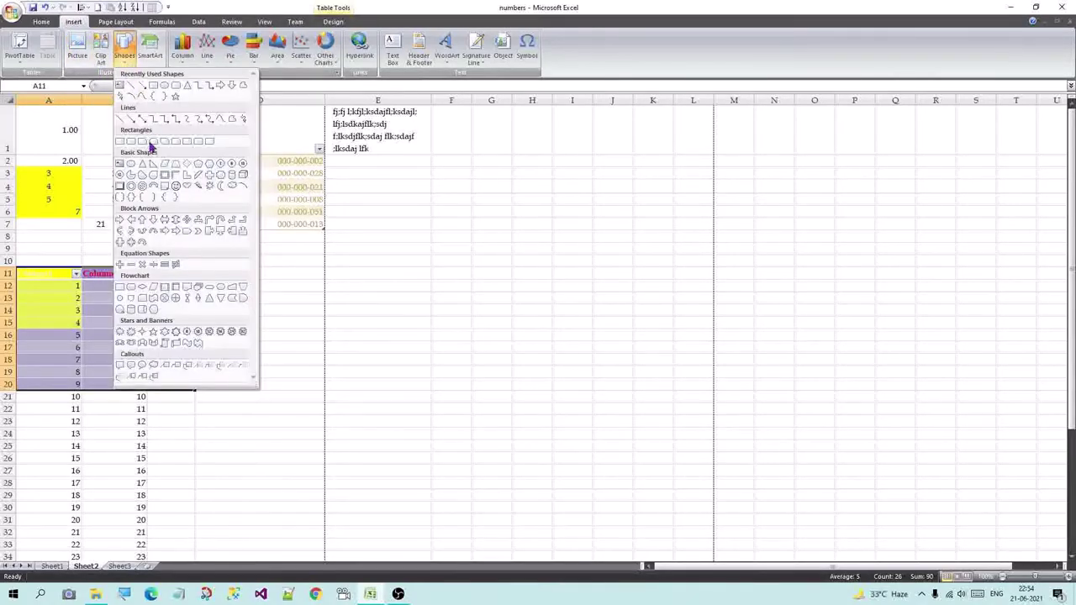
pyautogui.click(178, 86)
pyautogui.moveTo(393, 227); pyautogui.dragTo(447, 282)
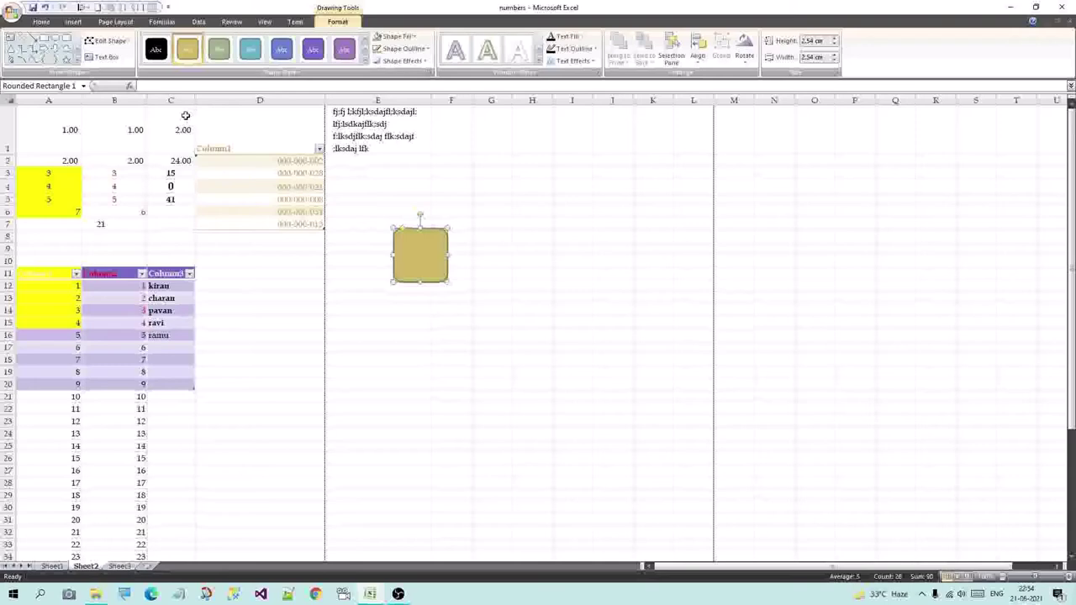
# Preview the Nondirectional Cycle SmartArt, cancel without inserting, and browse the Column chart gallery
pyautogui.click(44, 23)
pyautogui.click(74, 22)
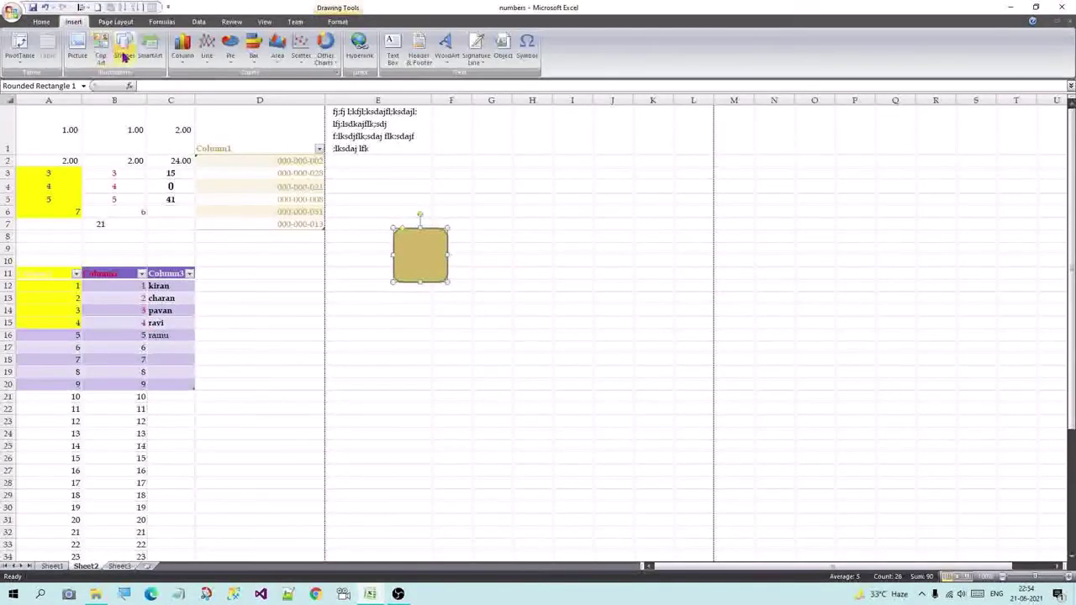
pyautogui.click(150, 46)
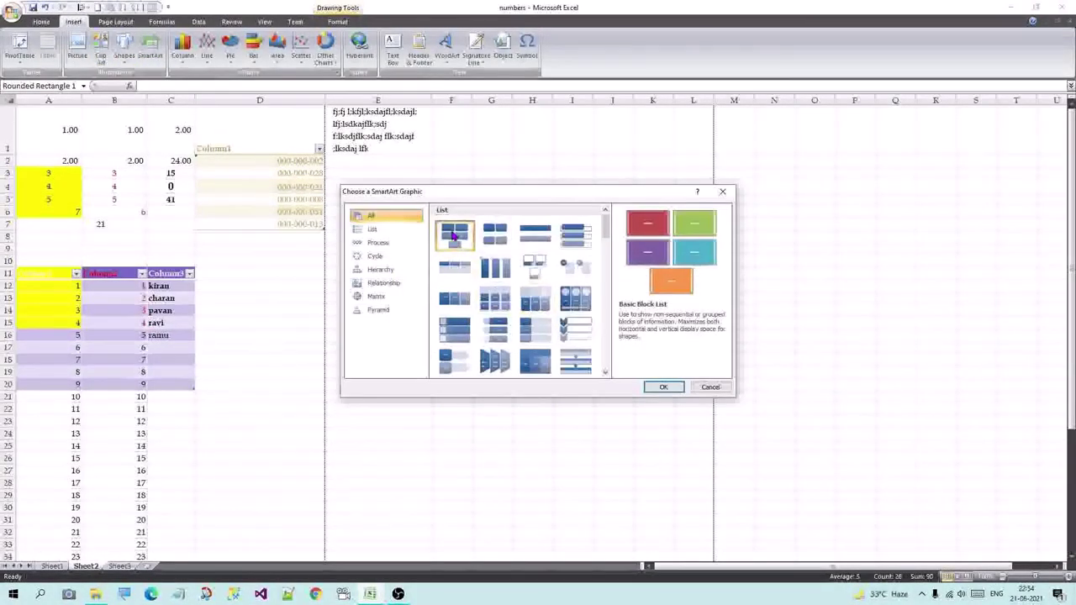
pyautogui.click(376, 256)
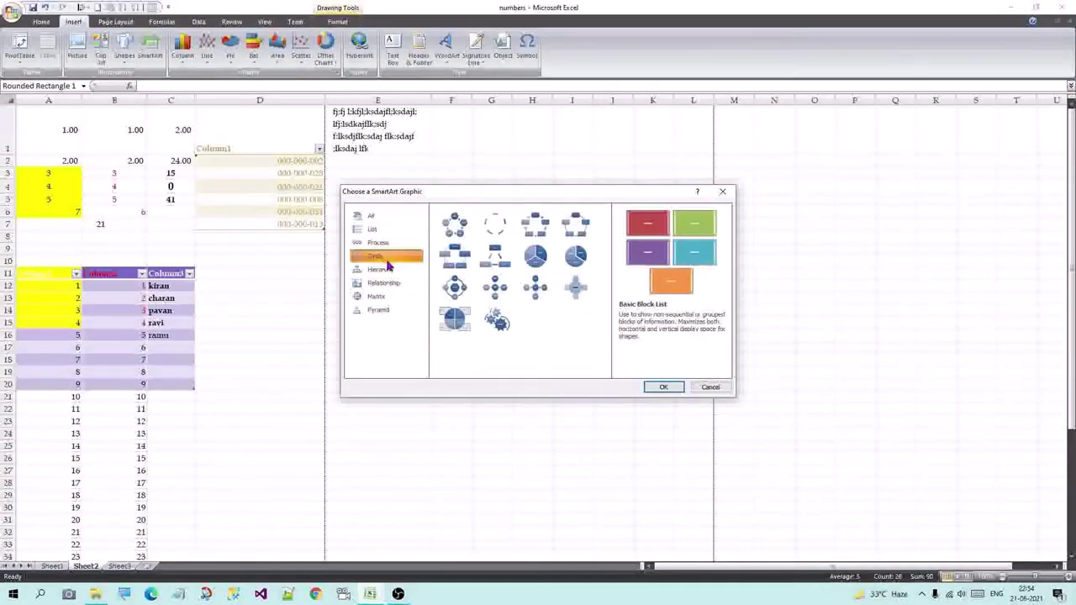
pyautogui.click(576, 224)
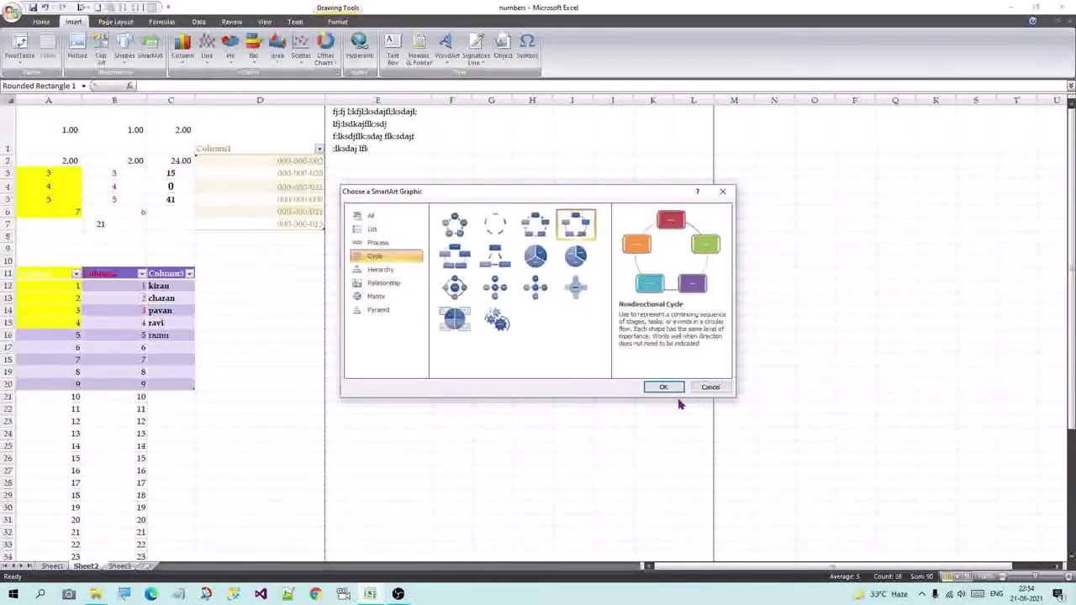
pyautogui.click(721, 195)
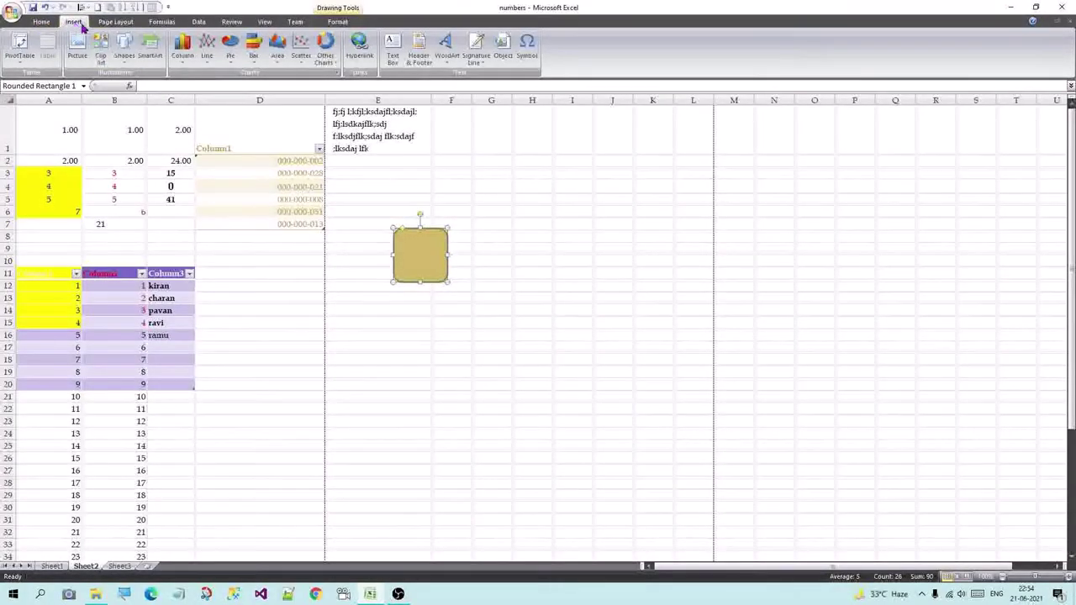
pyautogui.click(183, 49)
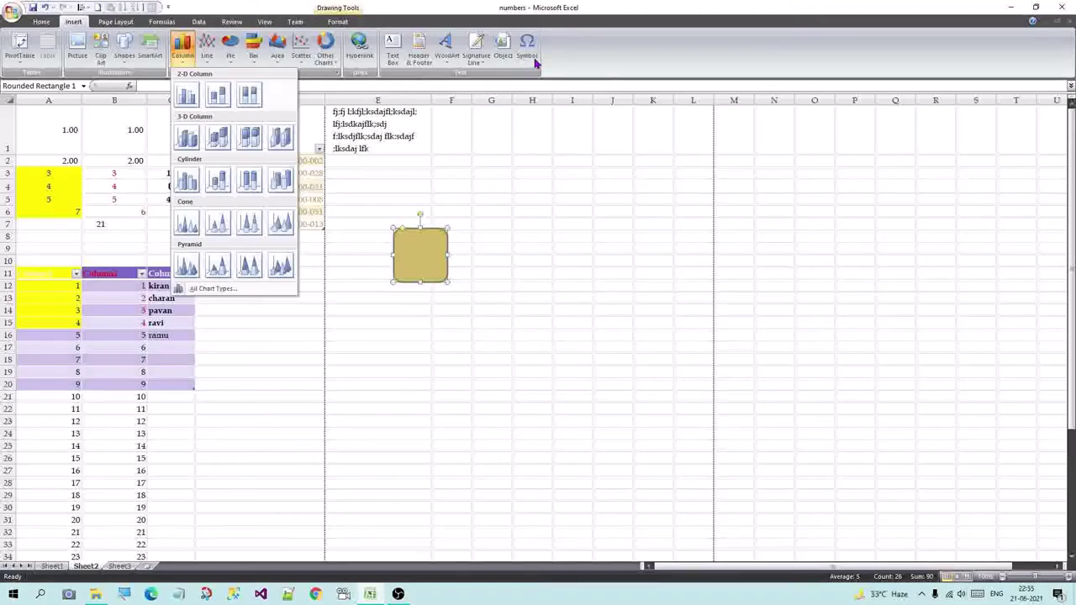
pyautogui.click(121, 25)
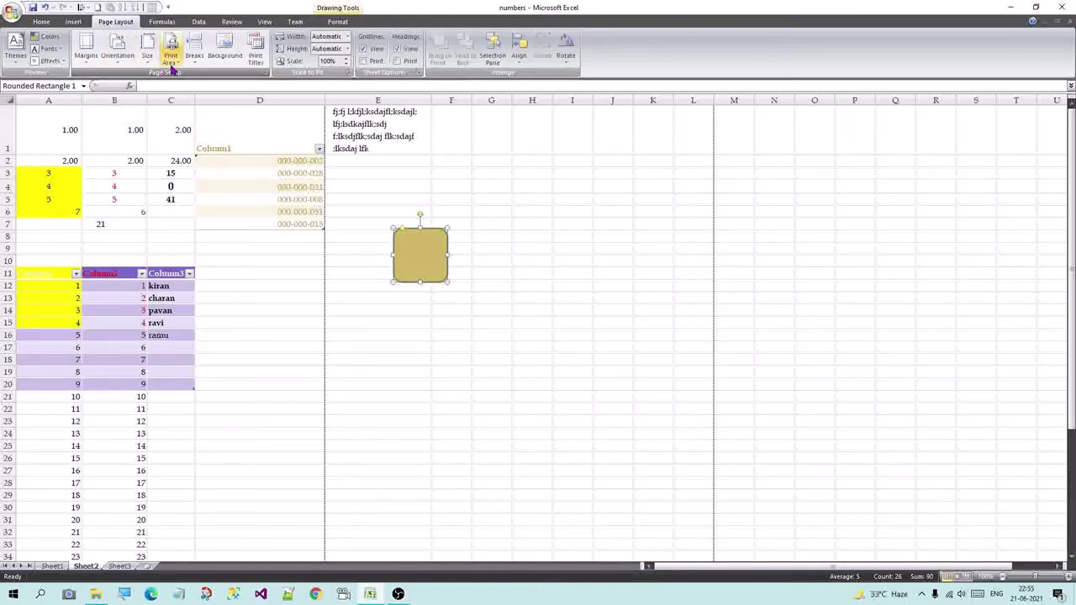
# Inspect cell D6's SUM formula with the Formulas tab showing
pyautogui.click(155, 25)
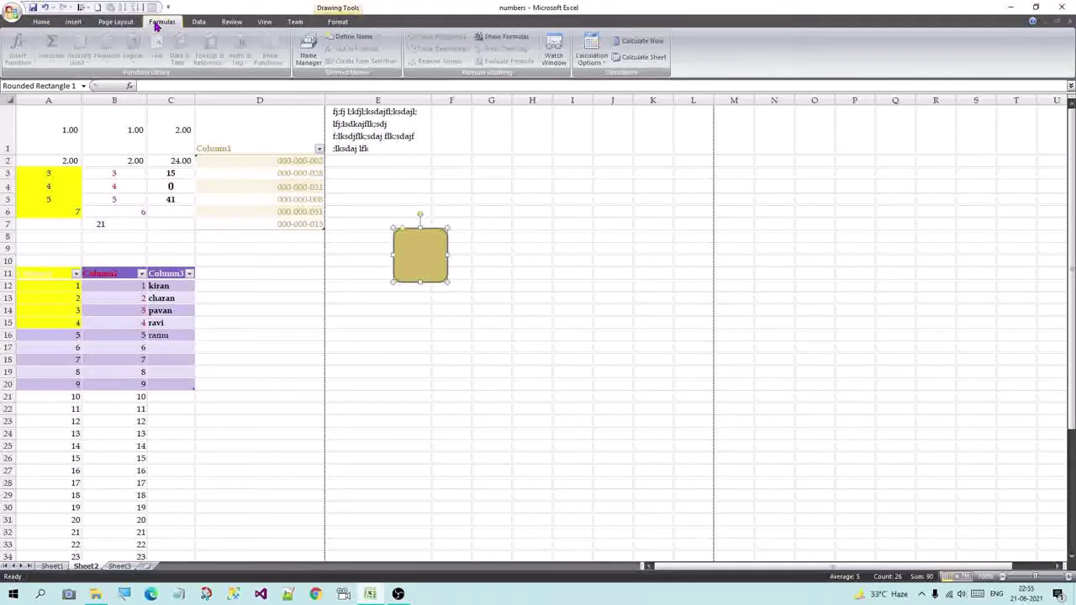
pyautogui.click(345, 238)
pyautogui.click(238, 210)
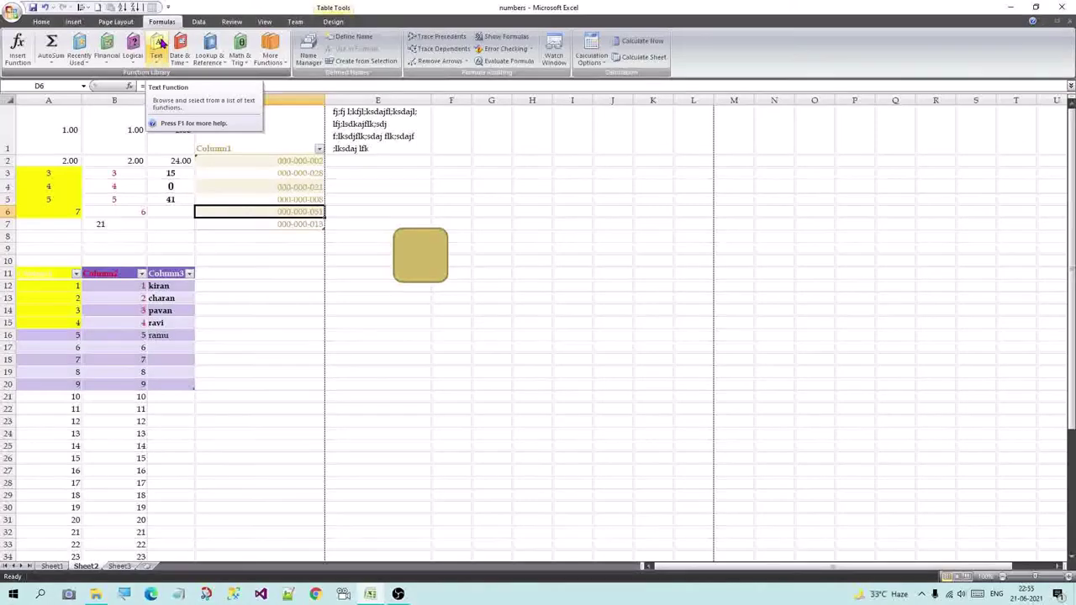
# Browse From Other Sources and Refresh All, then open and close the empty Workbook Connections list
pyautogui.click(201, 23)
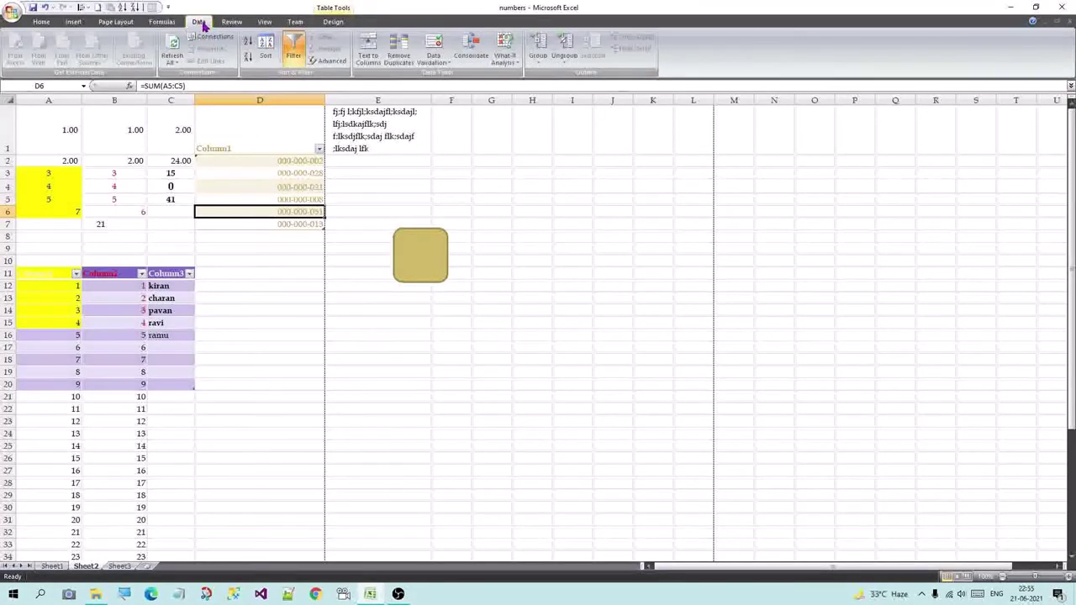
pyautogui.click(320, 389)
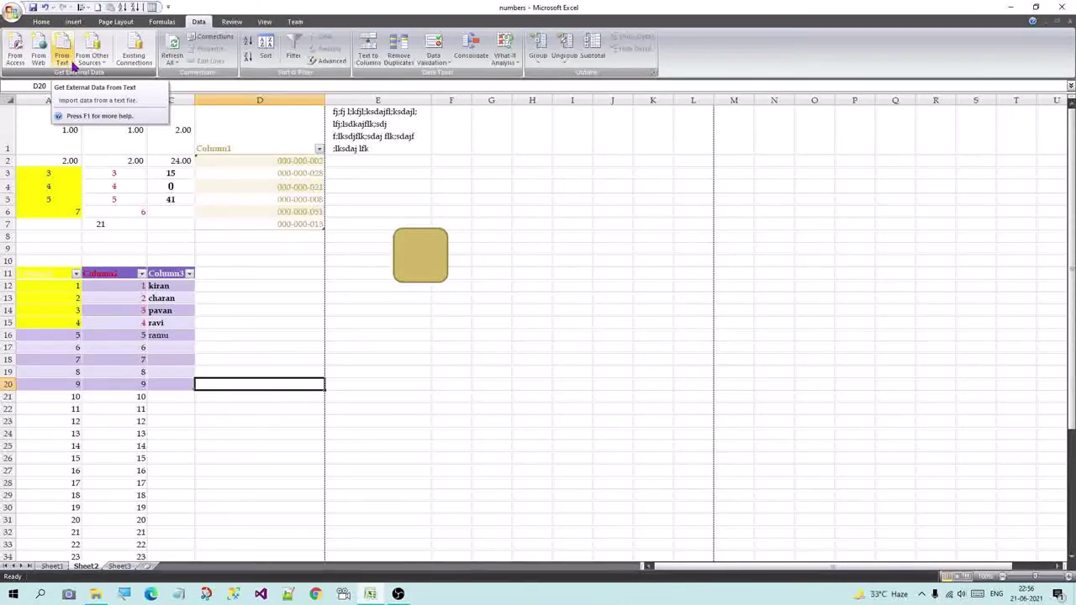
pyautogui.click(92, 55)
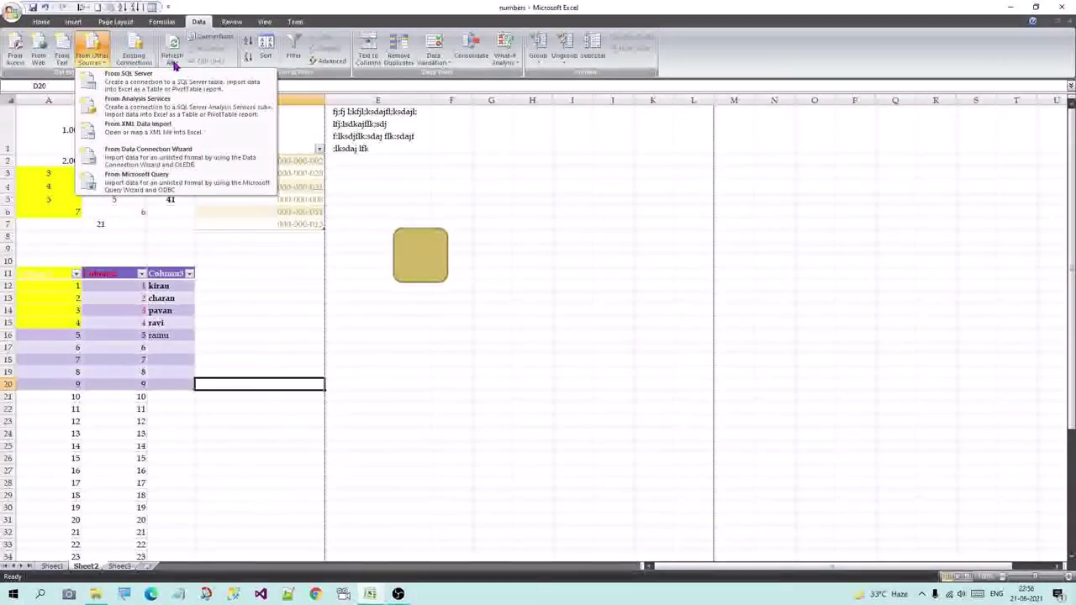
pyautogui.click(171, 60)
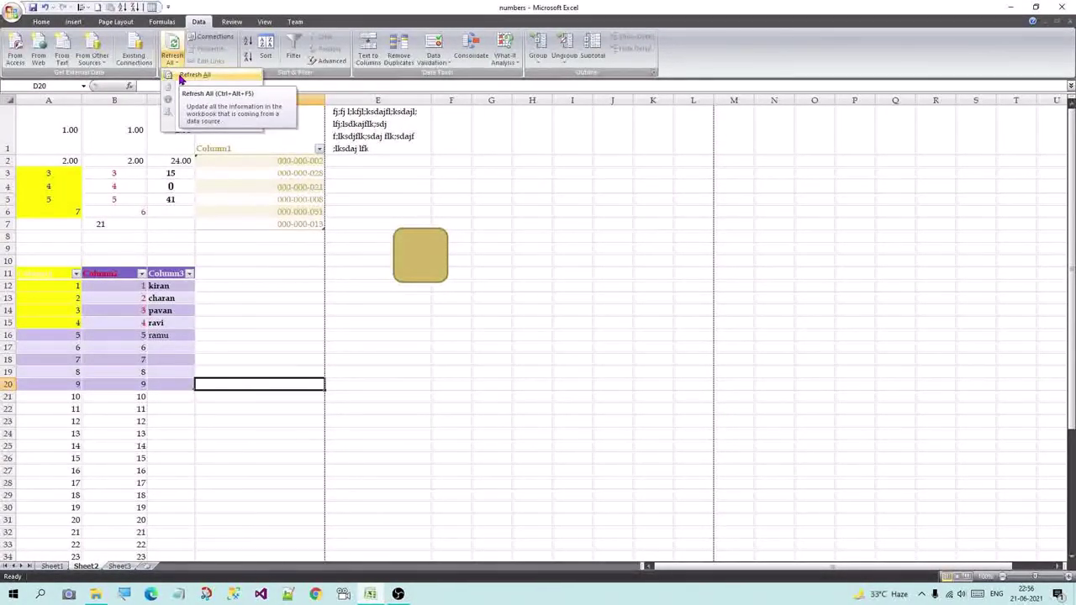
pyautogui.click(210, 38)
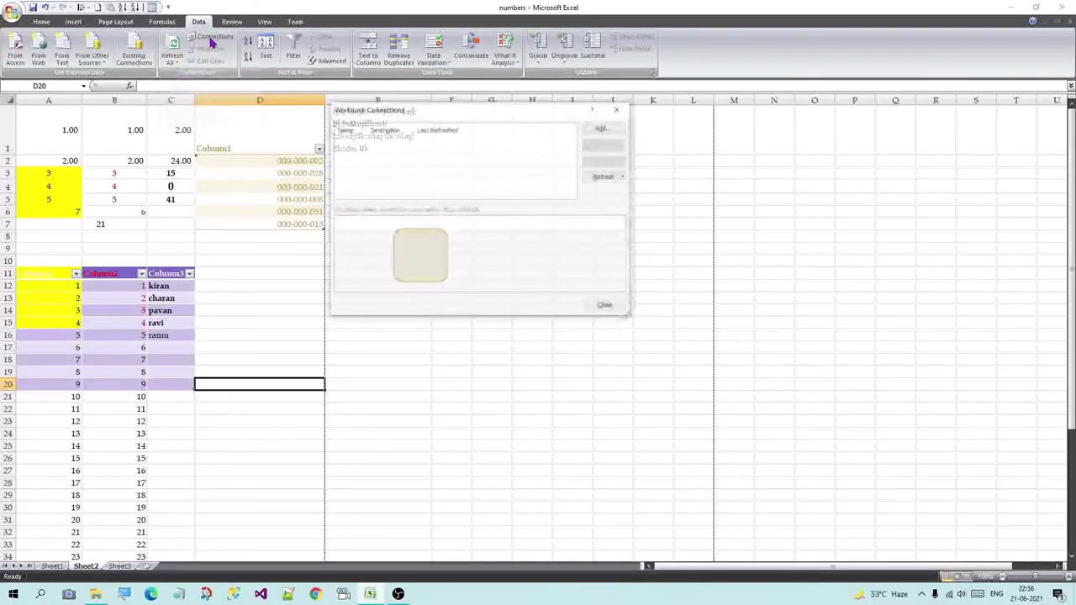
pyautogui.click(619, 108)
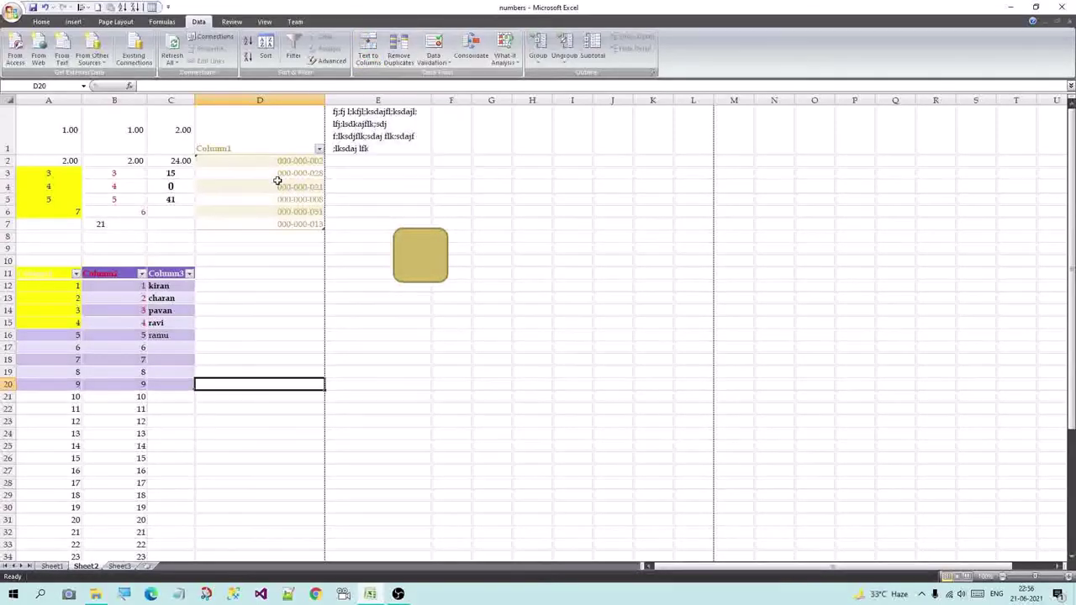
# Run Text to Columns with default settings on the D column values
pyautogui.moveTo(288, 160); pyautogui.dragTo(294, 223)
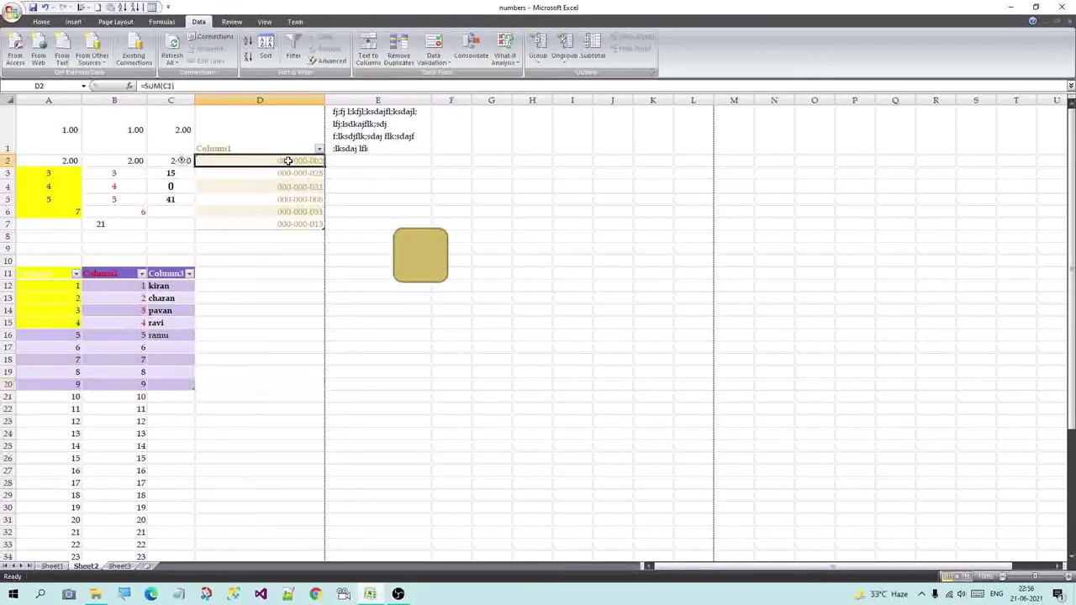
pyautogui.click(367, 51)
pyautogui.click(550, 309)
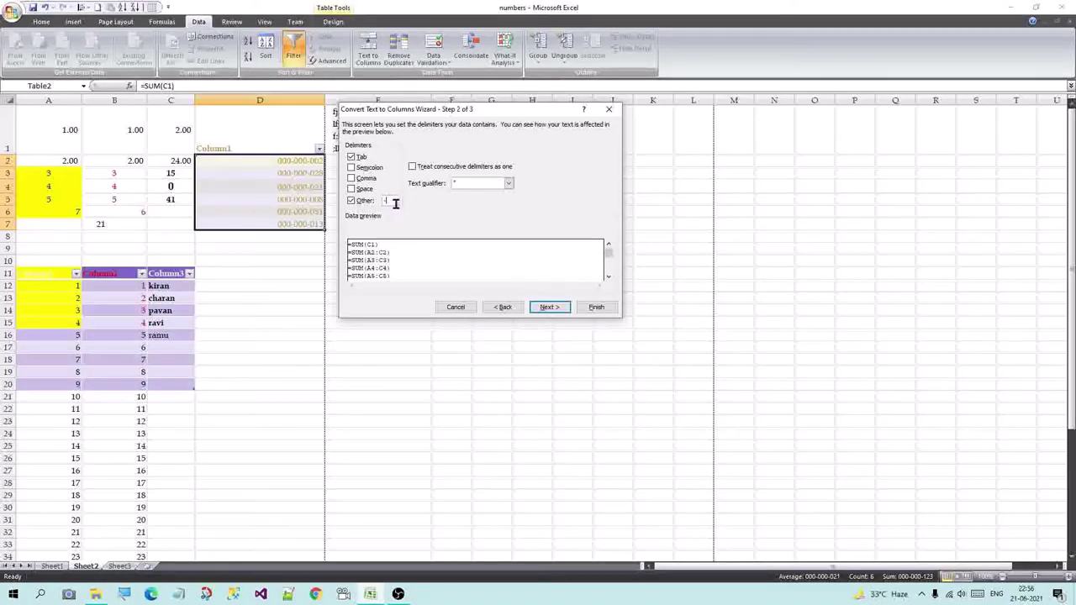
pyautogui.click(550, 306)
pyautogui.click(597, 307)
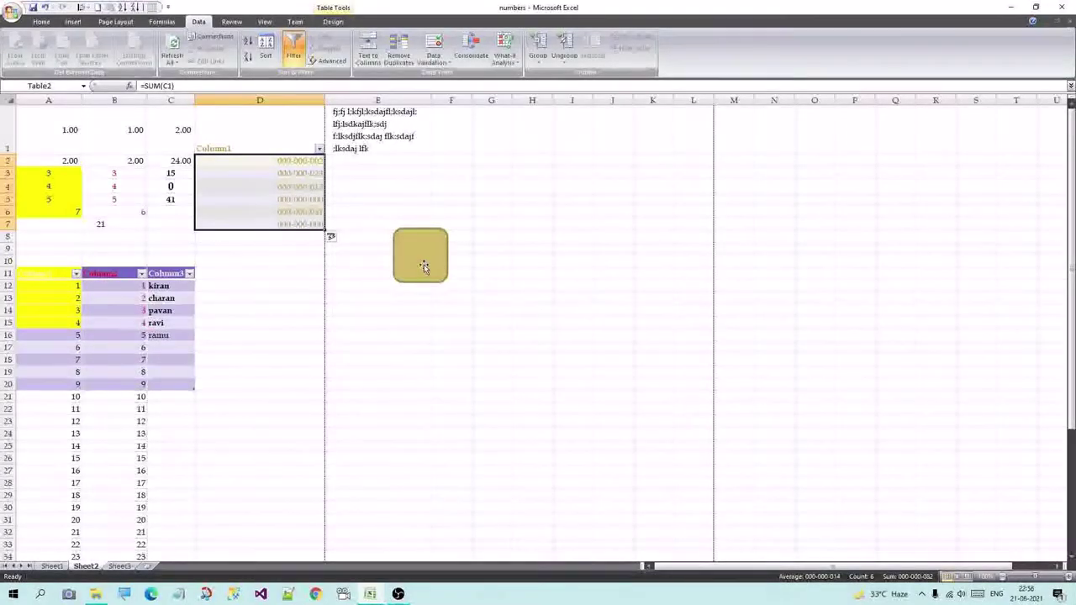
pyautogui.moveTo(288, 161); pyautogui.dragTo(280, 212)
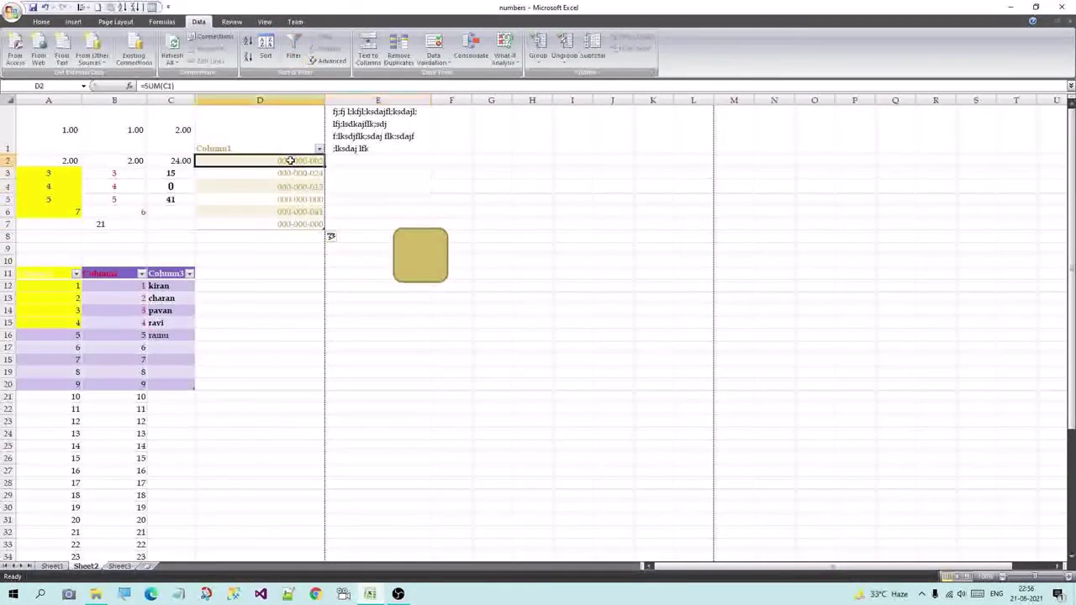
# Split E1's long text with fixed-width Text to Columns across columns E to K
pyautogui.click(377, 119)
pyautogui.click(370, 60)
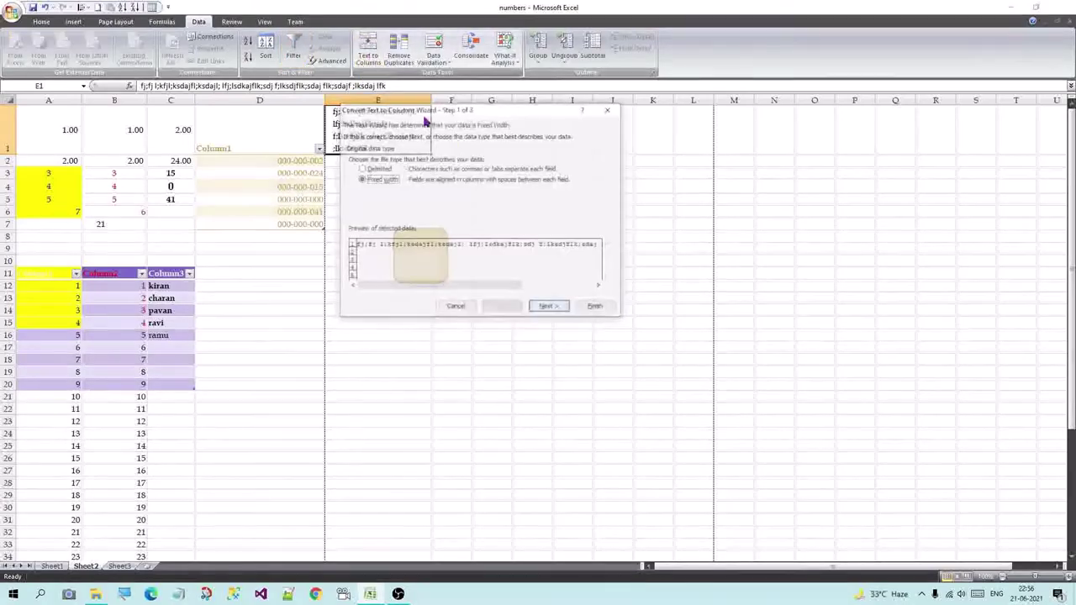
pyautogui.click(362, 180)
pyautogui.click(550, 307)
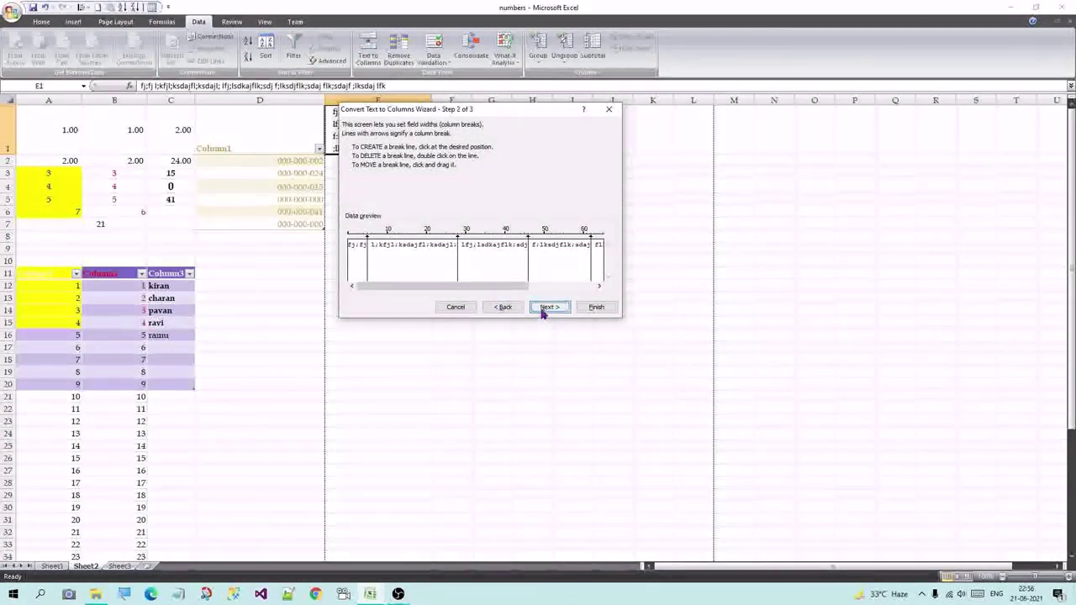
pyautogui.click(549, 307)
pyautogui.click(596, 307)
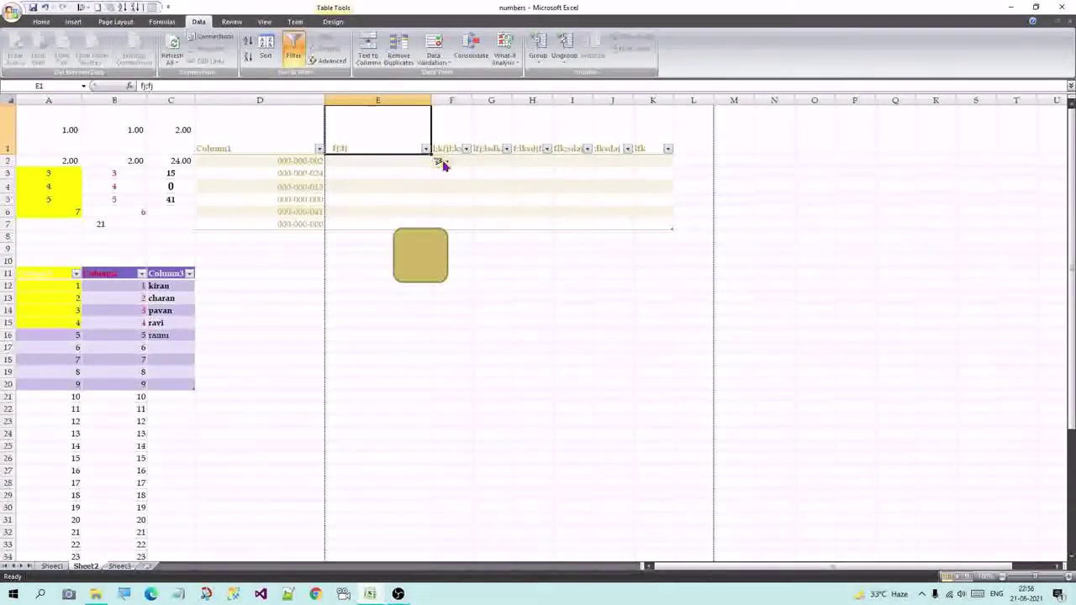
# Check the split pieces in F1 through J1 and select E1:J1
pyautogui.click(447, 133)
pyautogui.click(492, 136)
pyautogui.click(530, 140)
pyautogui.click(563, 140)
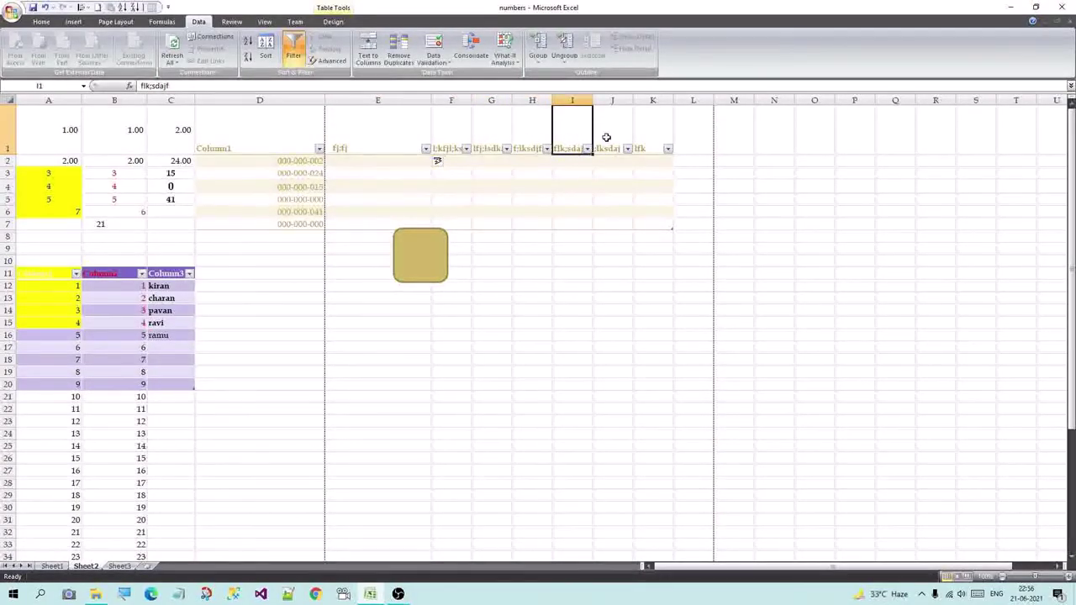
pyautogui.click(607, 137)
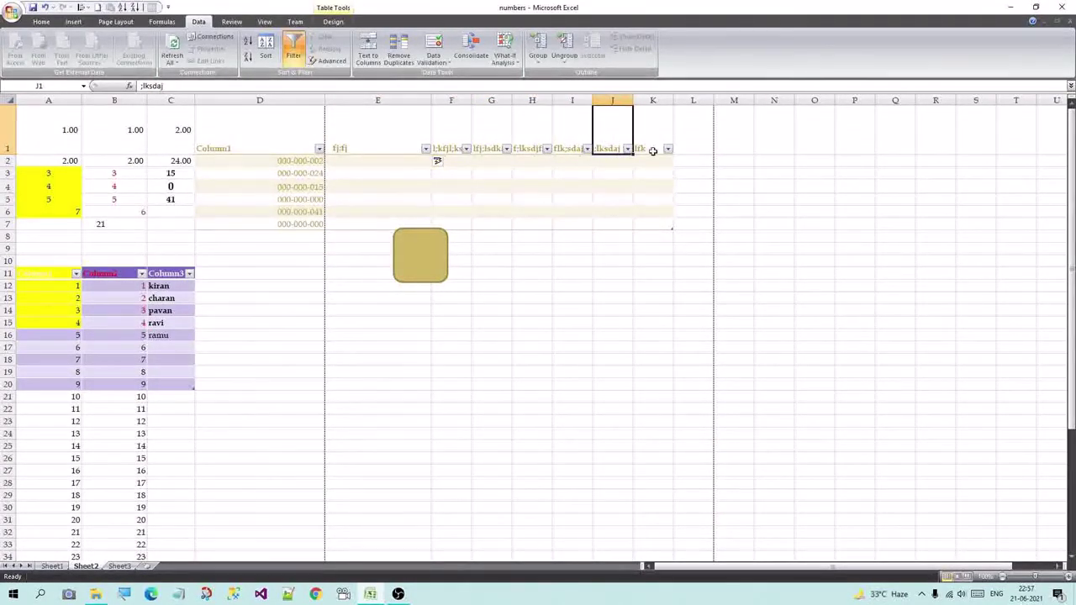
pyautogui.moveTo(378, 133); pyautogui.dragTo(638, 150)
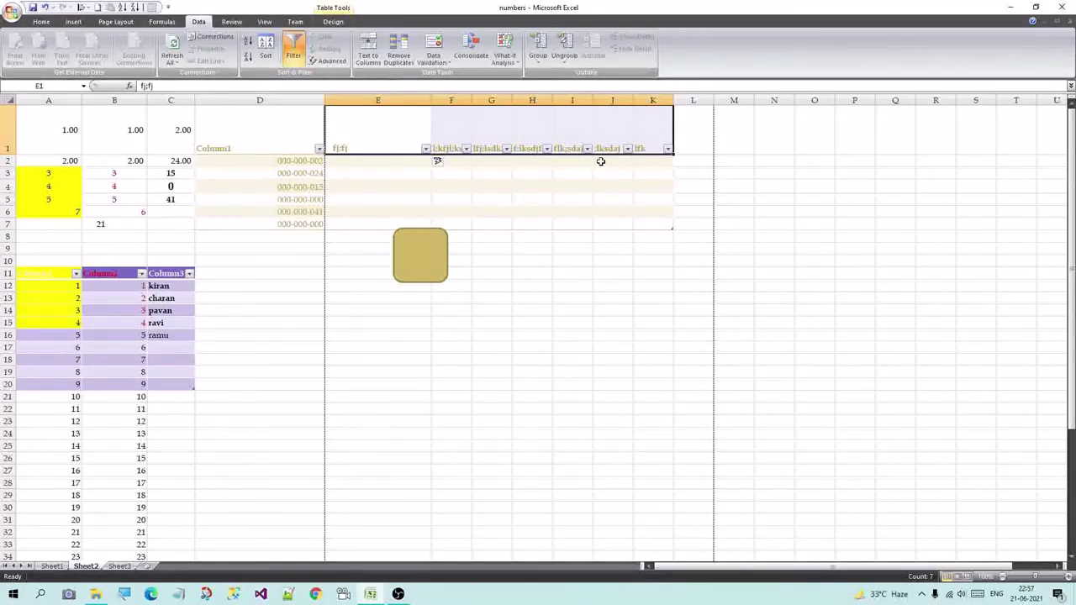
# Add a new comment to cell B6, then click away to cell D14
pyautogui.click(434, 57)
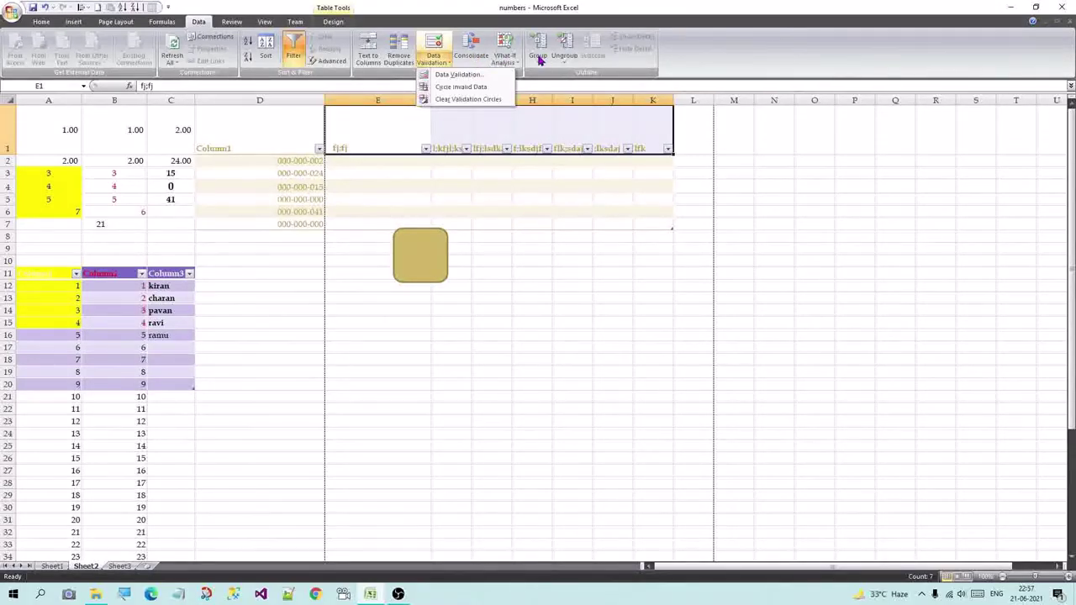
pyautogui.click(619, 243)
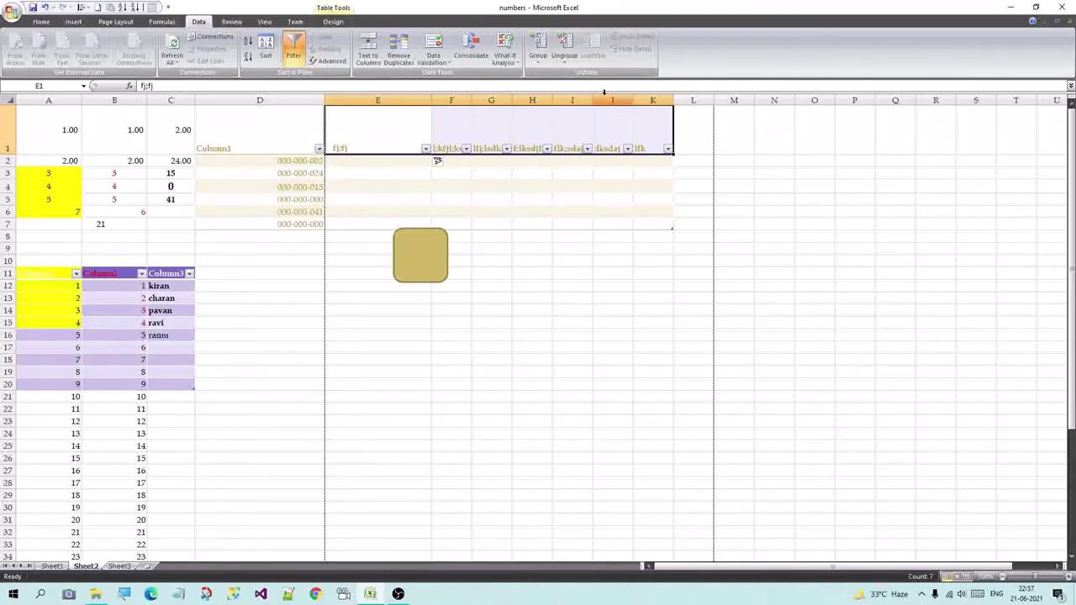
pyautogui.click(234, 22)
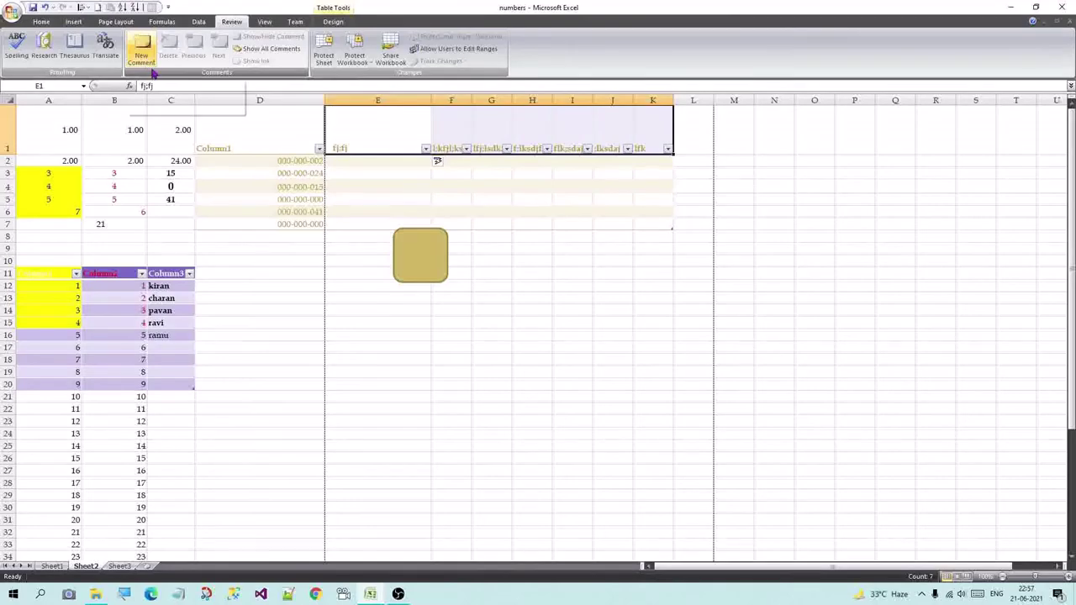
pyautogui.click(115, 211)
pyautogui.click(141, 48)
pyautogui.write('gbghgfdh')
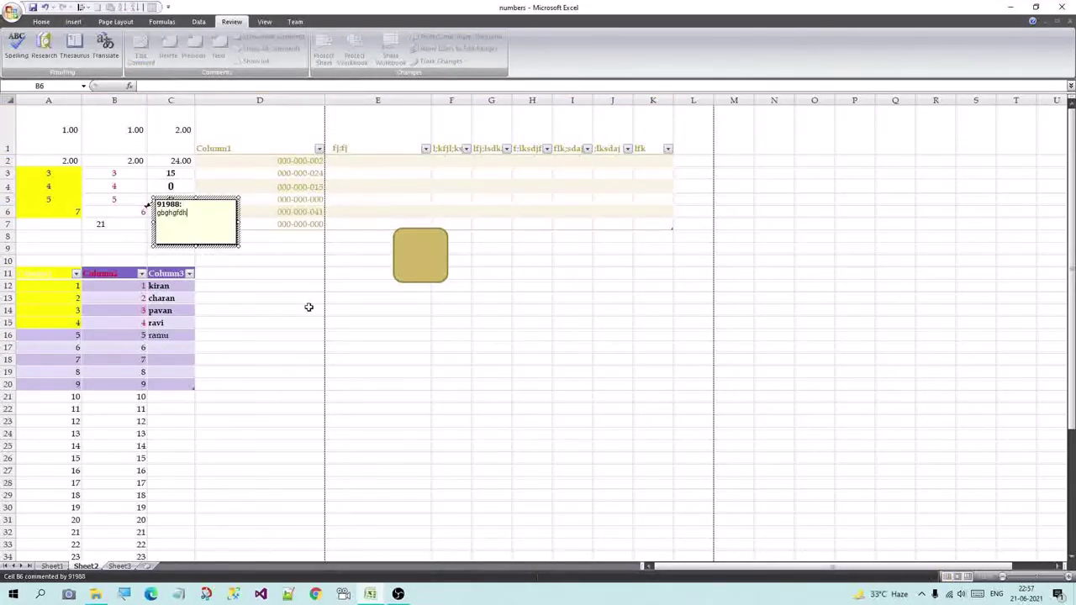
pyautogui.click(309, 306)
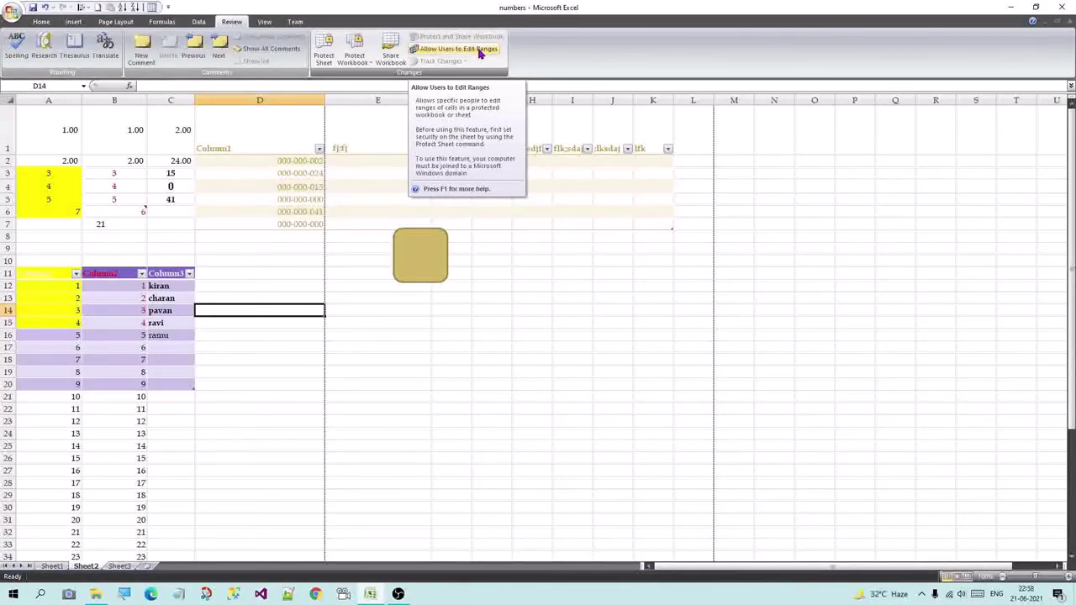
# Try Page Layout and Page Break Preview views, toggling gridlines, headings and formula bar off and on
pyautogui.click(247, 273)
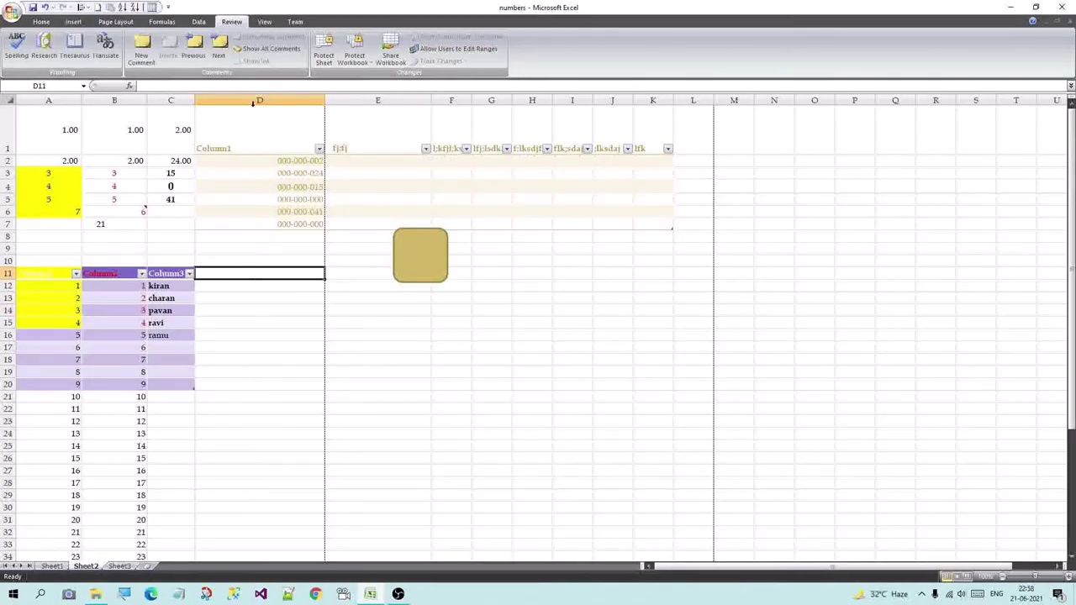
pyautogui.click(263, 22)
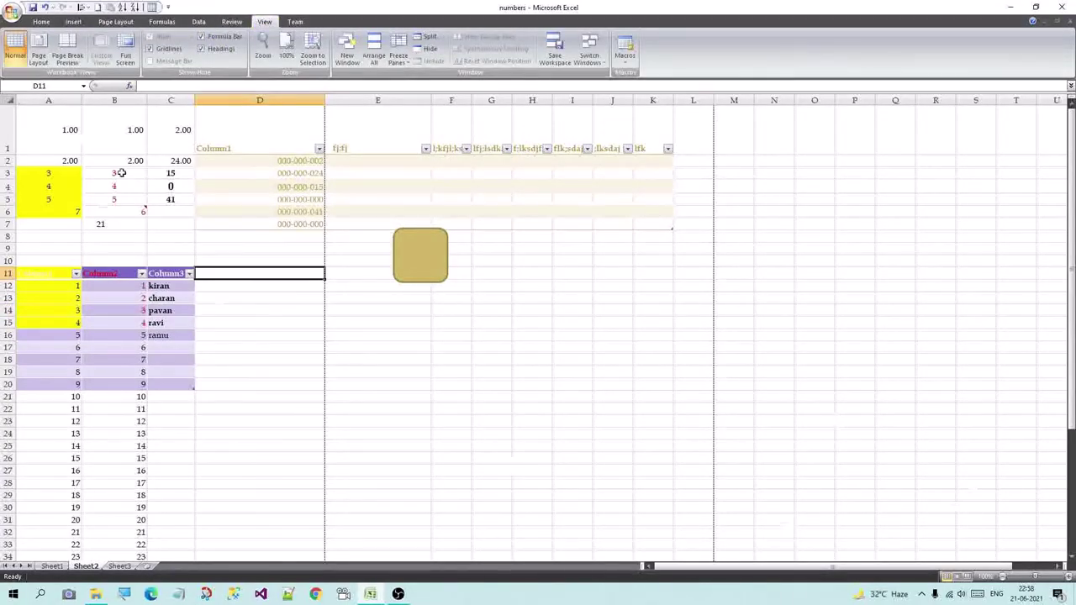
pyautogui.click(39, 50)
pyautogui.click(67, 53)
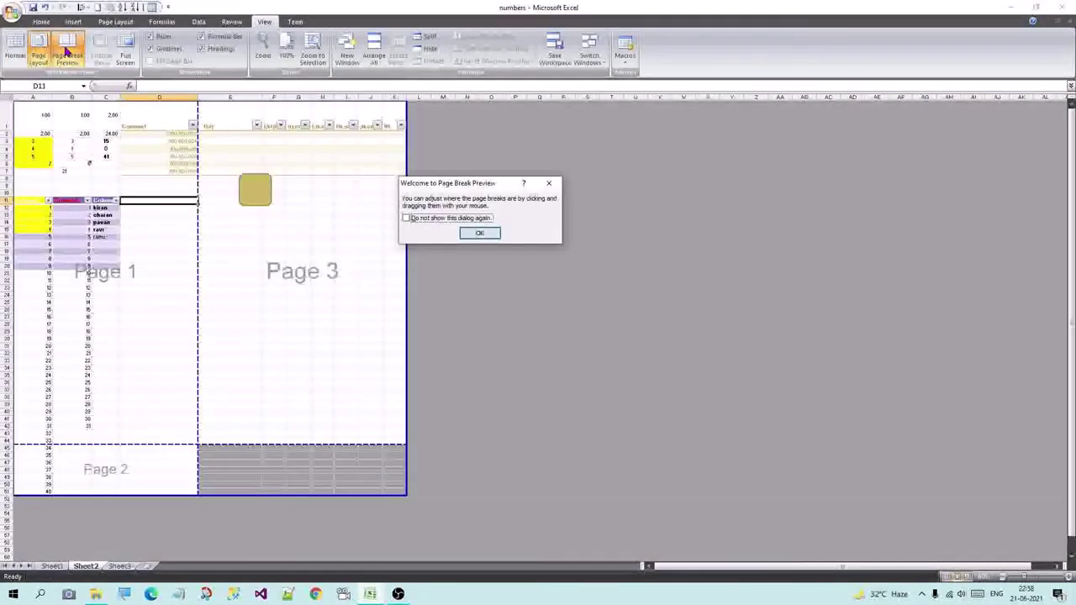
pyautogui.click(480, 233)
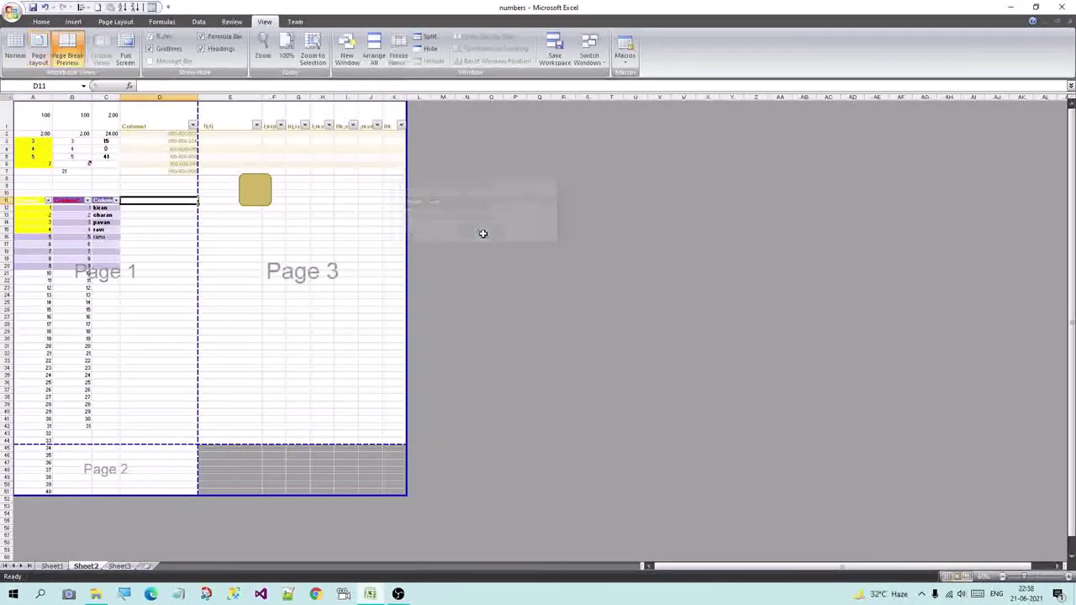
pyautogui.click(151, 50)
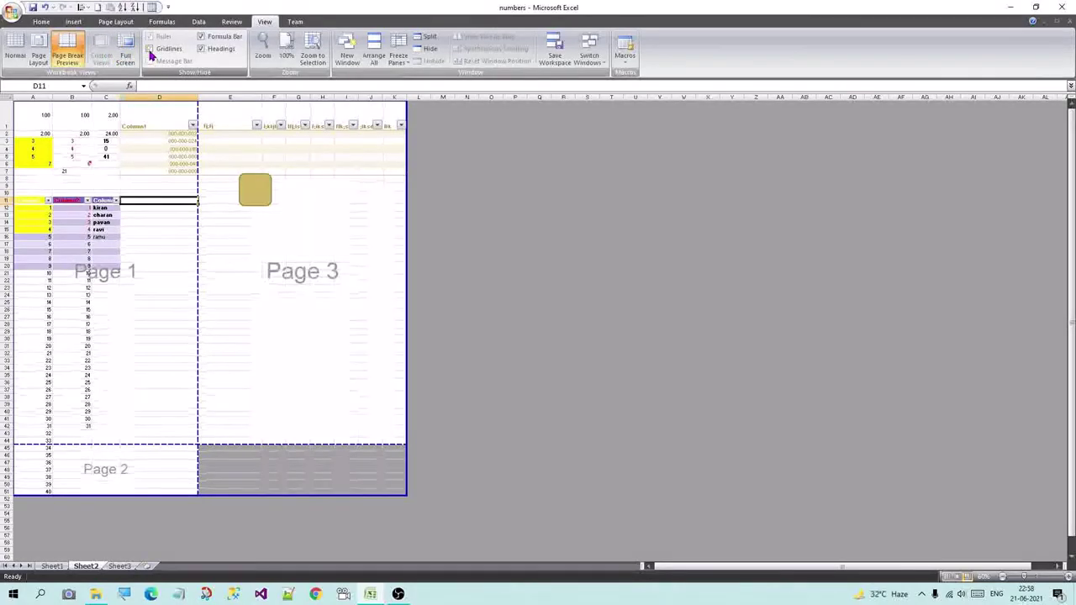
pyautogui.click(150, 50)
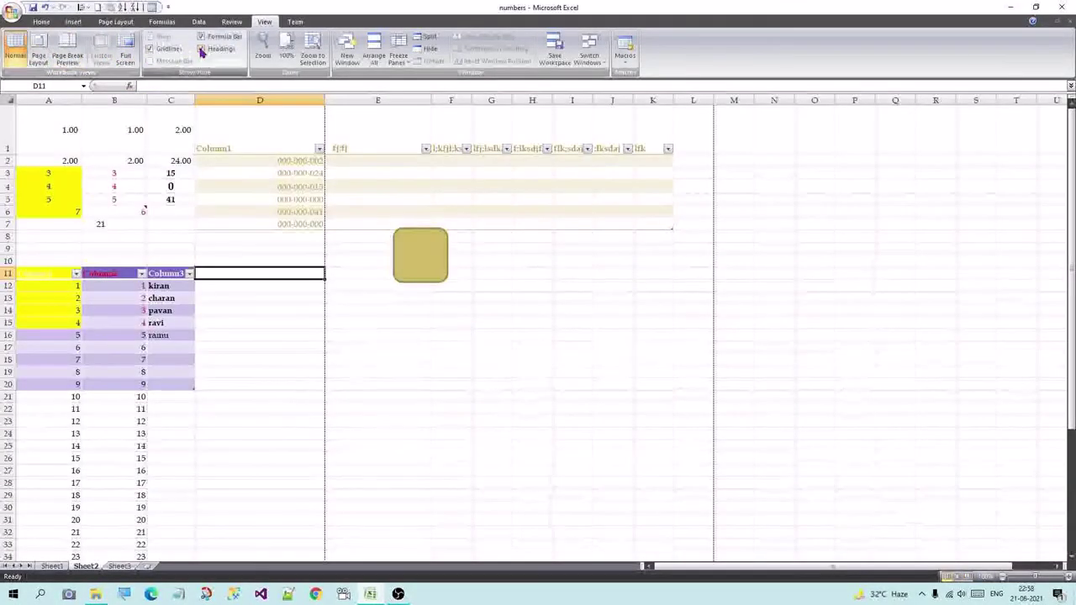
pyautogui.click(201, 49)
pyautogui.click(201, 49)
pyautogui.click(202, 37)
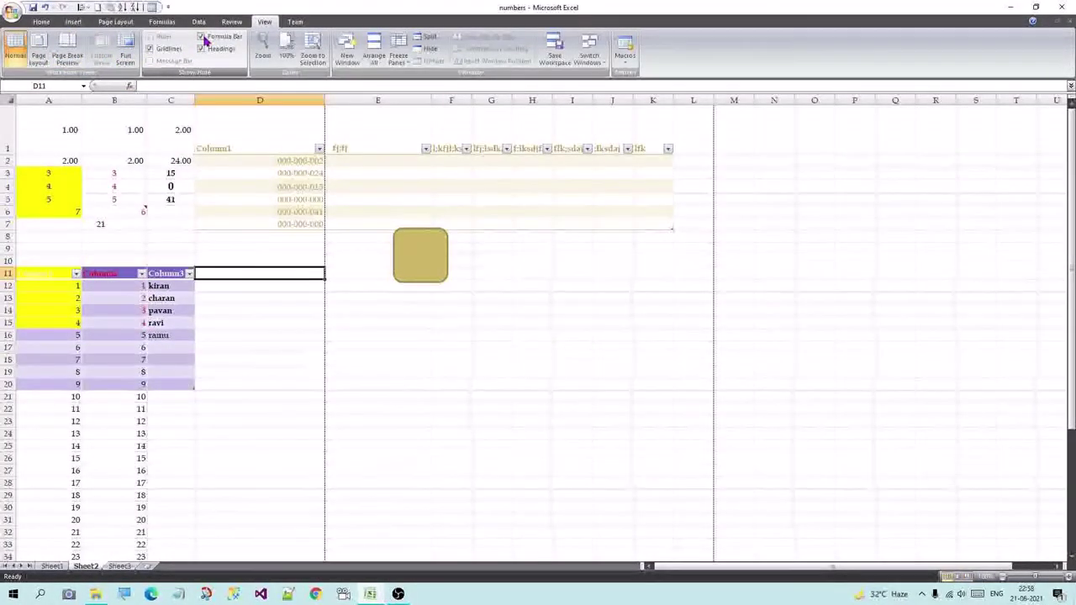
pyautogui.click(202, 37)
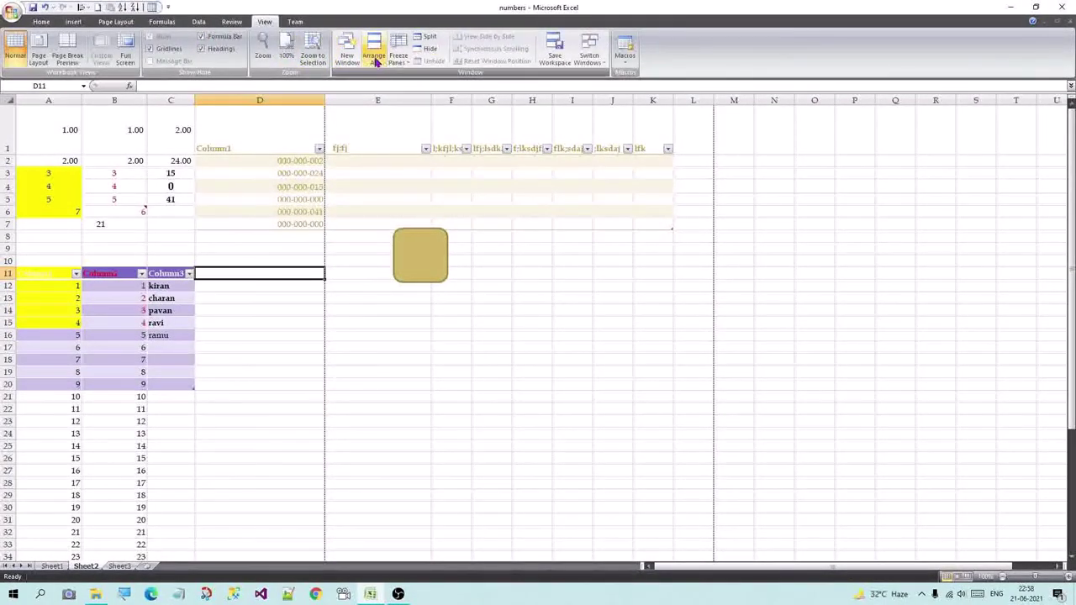
# Select A1, freeze the panes, and scroll to check the frozen rows and columns
pyautogui.scroll(3, 404, 56)
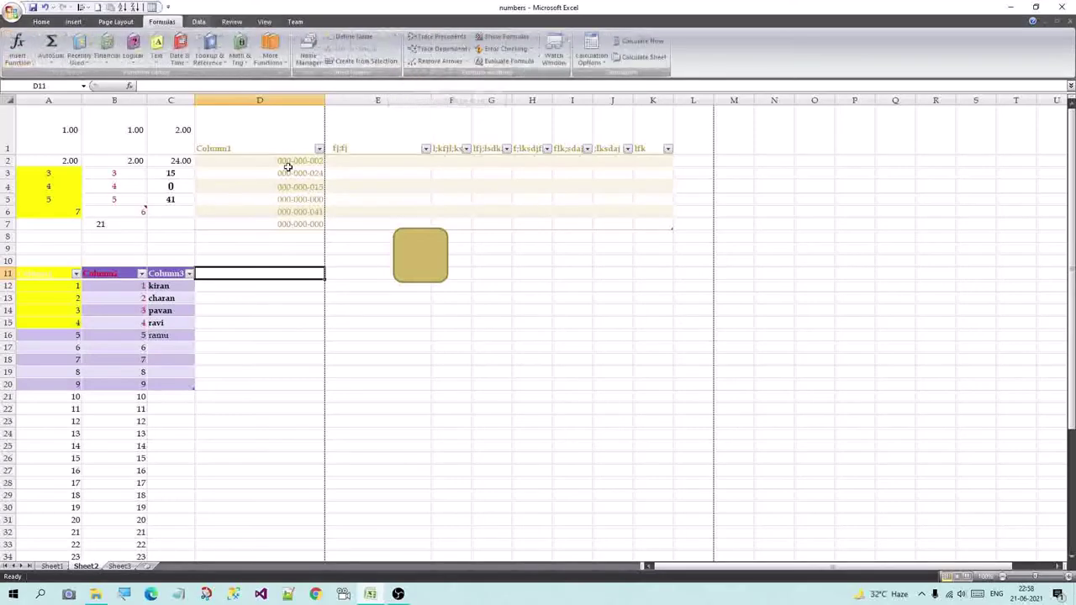
pyautogui.click(47, 137)
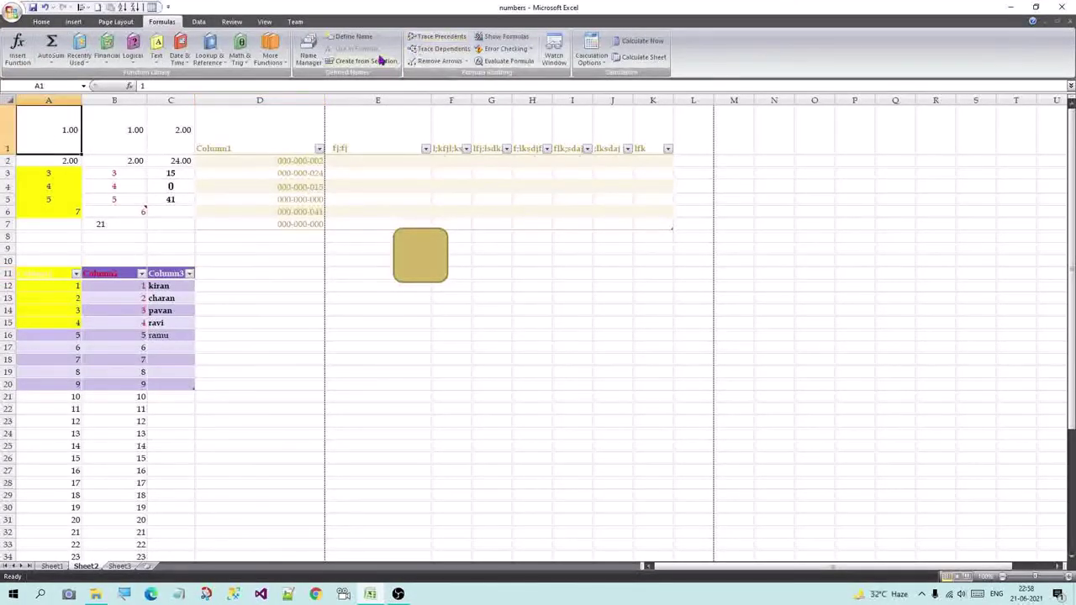
pyautogui.scroll(-1, 206, 23)
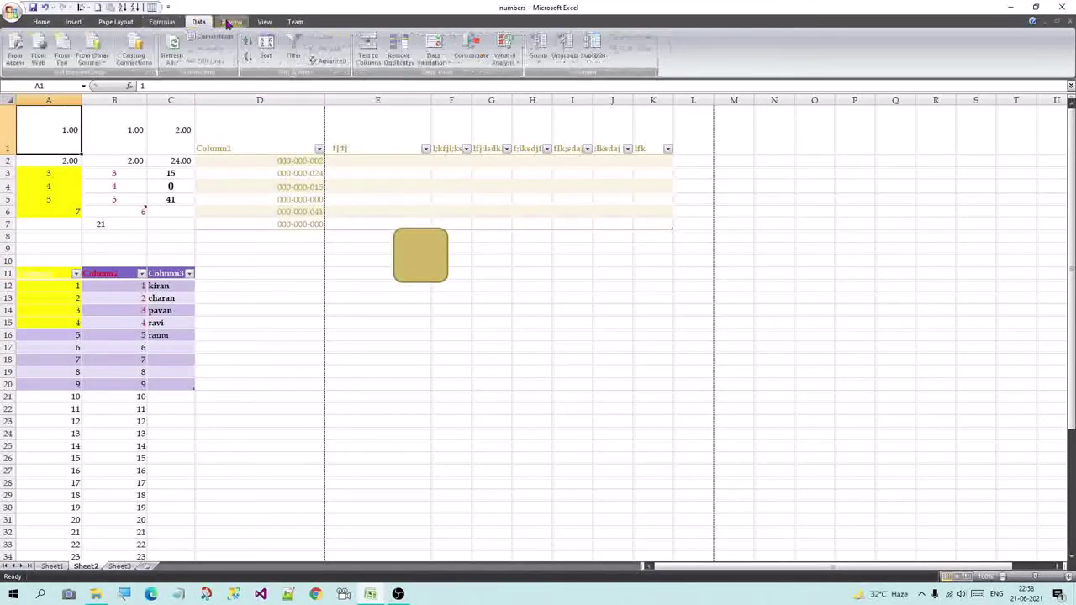
pyautogui.scroll(-1, 277, 34)
pyautogui.scroll(-1, 353, 42)
pyautogui.click(398, 56)
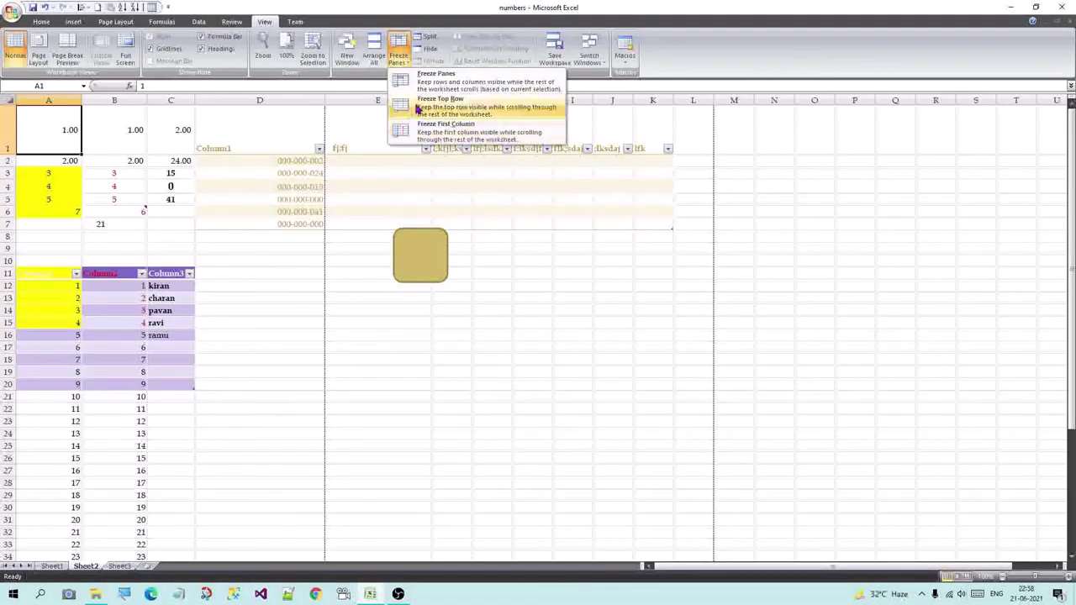
pyautogui.click(424, 76)
pyautogui.scroll(-4, 81, 162)
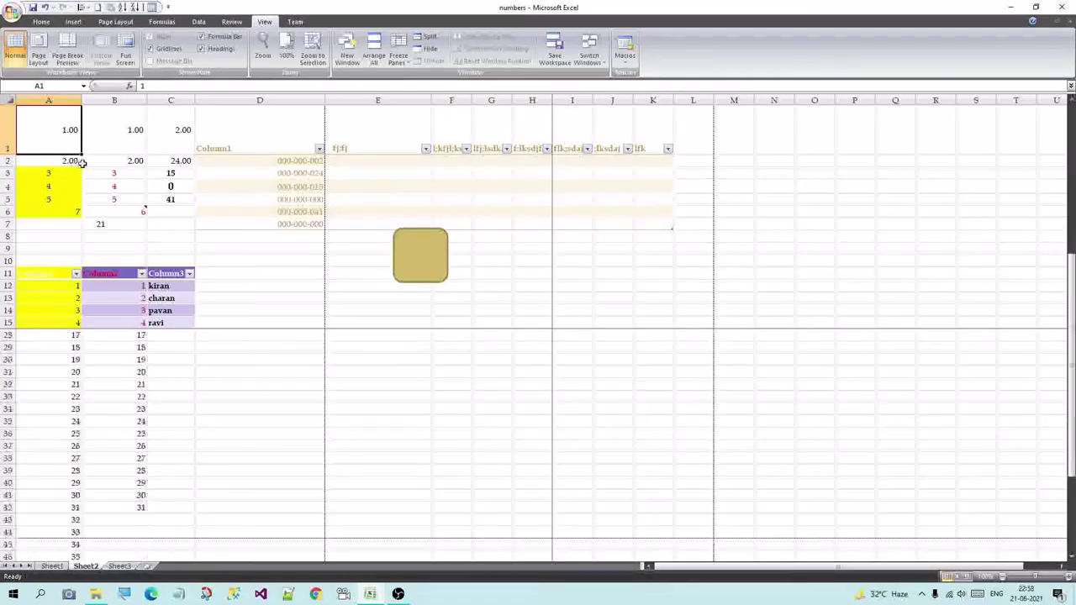
pyautogui.scroll(-19, 72, 365)
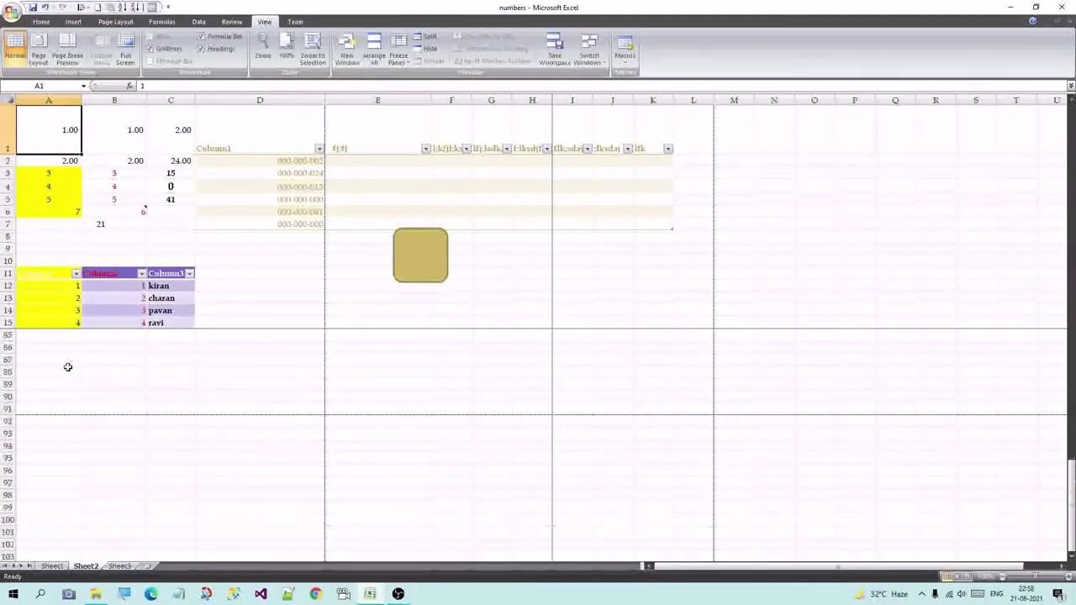
pyautogui.scroll(-5, 59, 374)
pyautogui.scroll(-5, 53, 380)
pyautogui.scroll(-5, 51, 387)
pyautogui.scroll(-5, 52, 387)
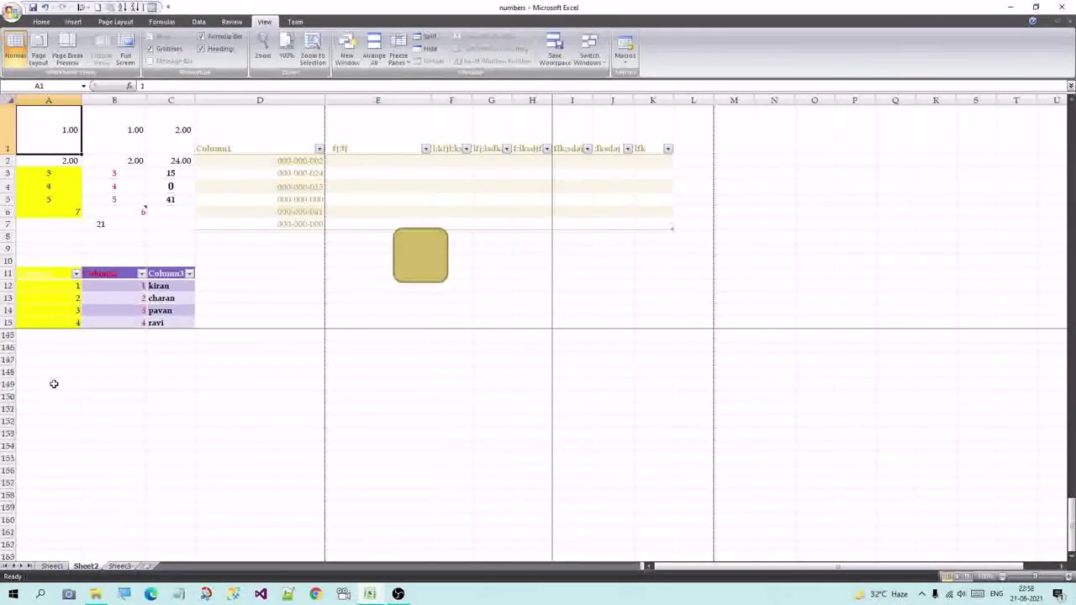
pyautogui.scroll(15, 67, 353)
pyautogui.scroll(15, 87, 310)
pyautogui.scroll(13, 84, 286)
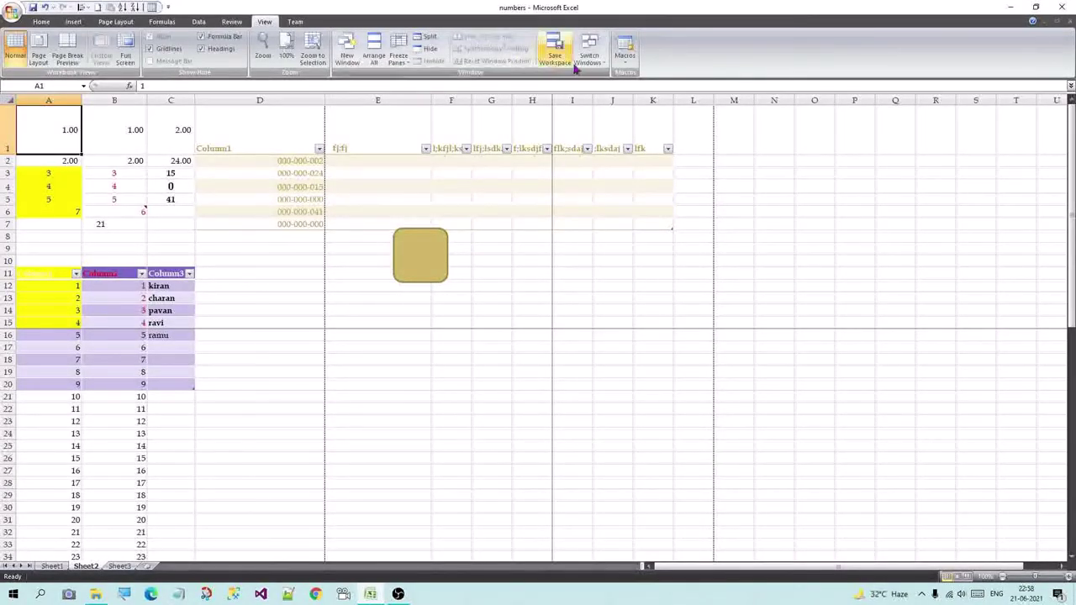
pyautogui.scroll(5, 547, 50)
# Browse the Review and View tabs and the Macros list, then return to the Home tab
pyautogui.click(44, 25)
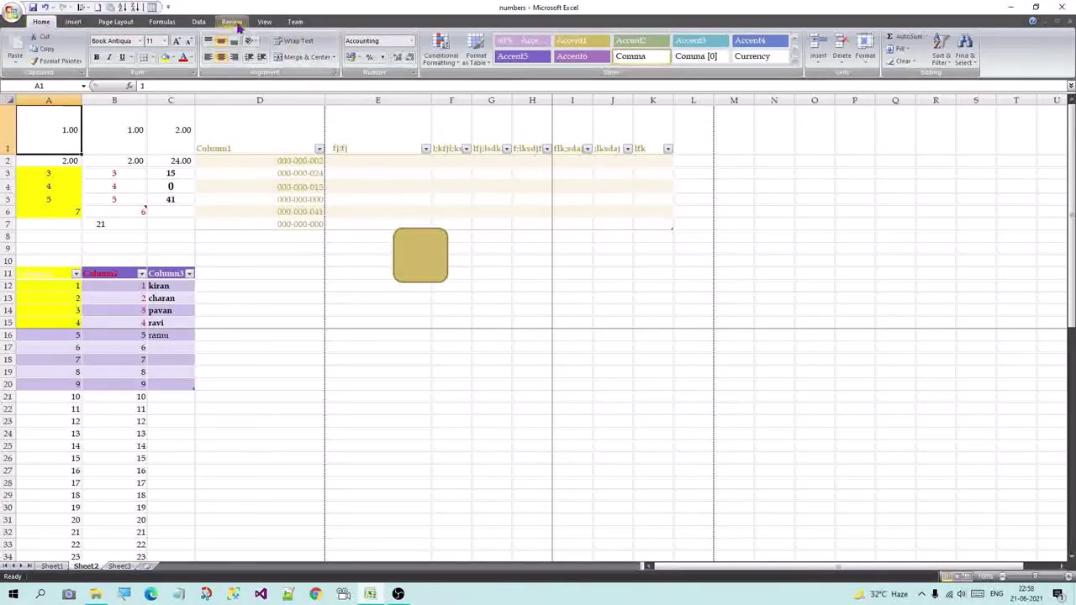
pyautogui.click(231, 22)
pyautogui.click(264, 21)
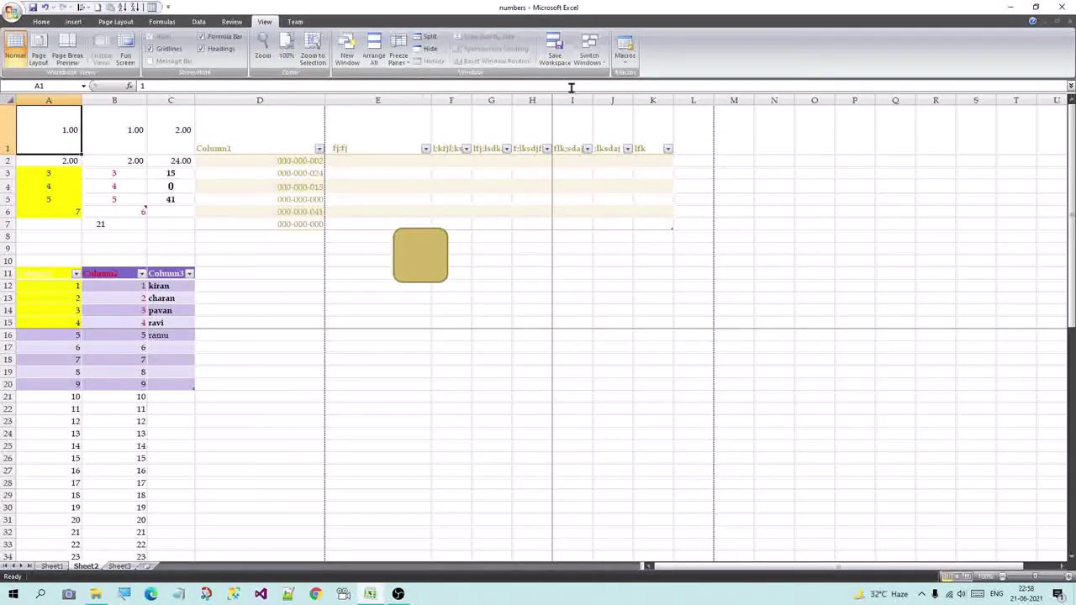
pyautogui.click(624, 66)
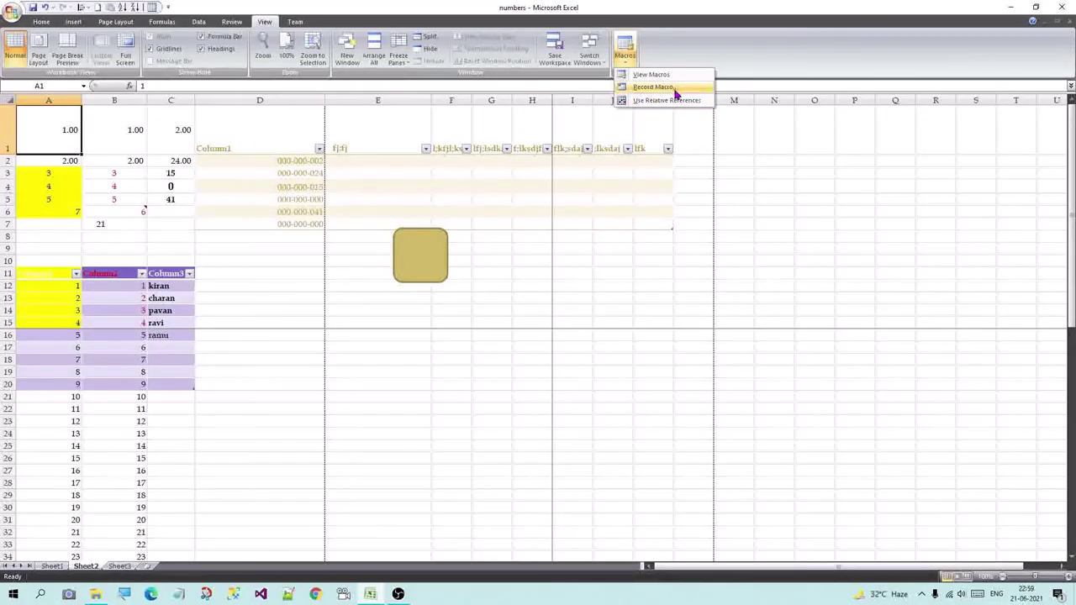
pyautogui.click(295, 22)
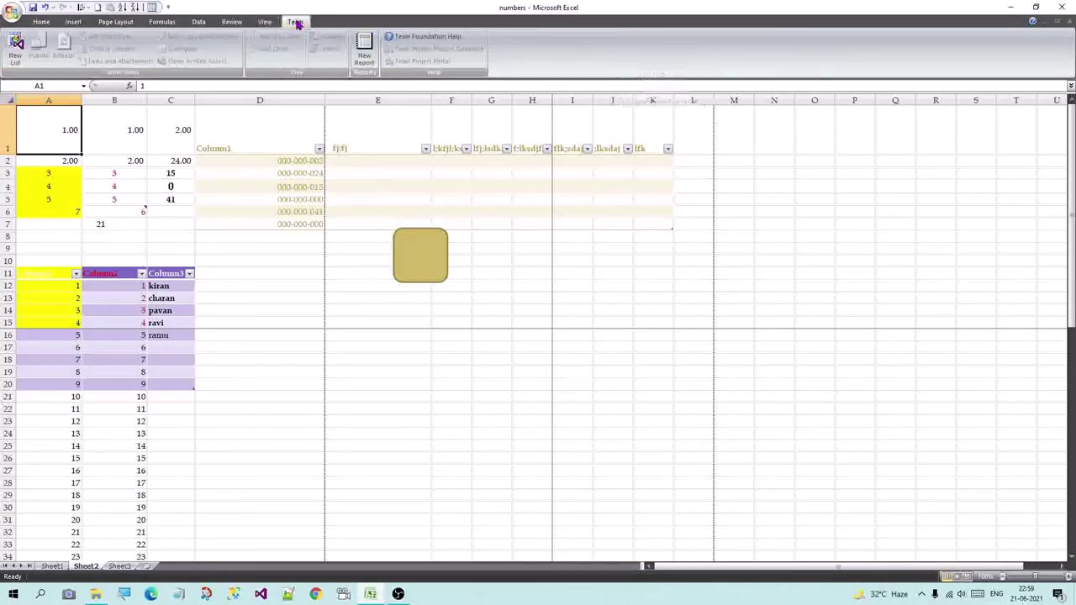
pyautogui.click(40, 22)
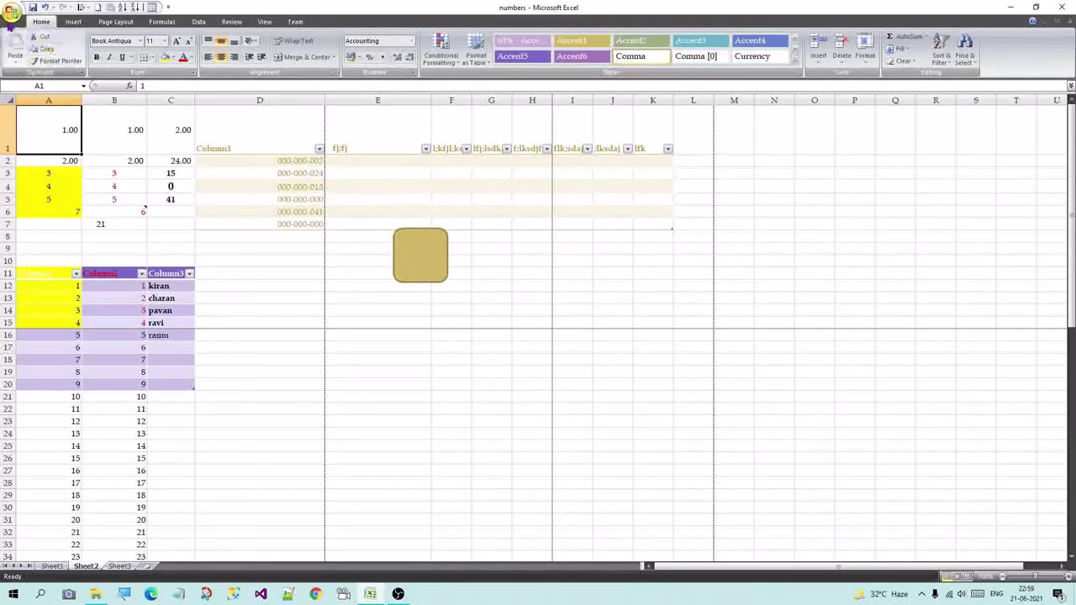
# Open Excel Options and scroll through the Advanced settings page
pyautogui.click(12, 12)
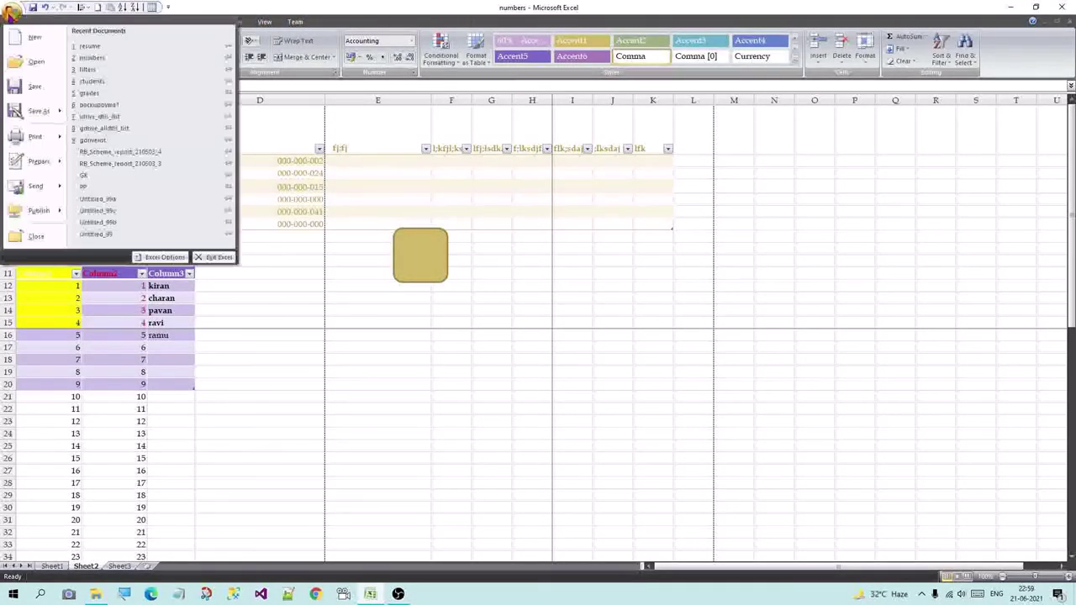
pyautogui.click(164, 256)
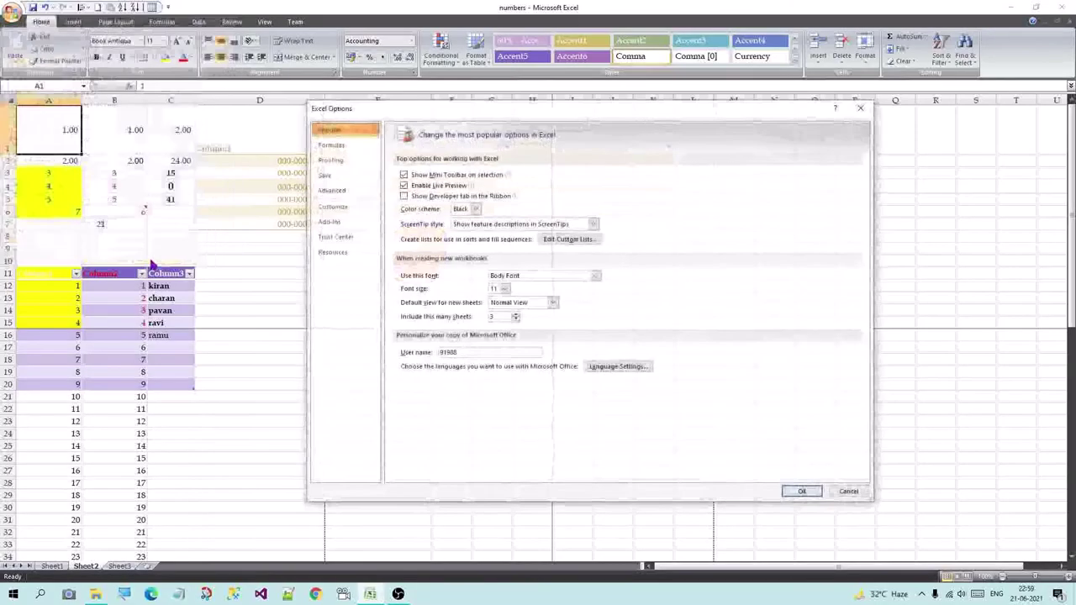
pyautogui.click(340, 193)
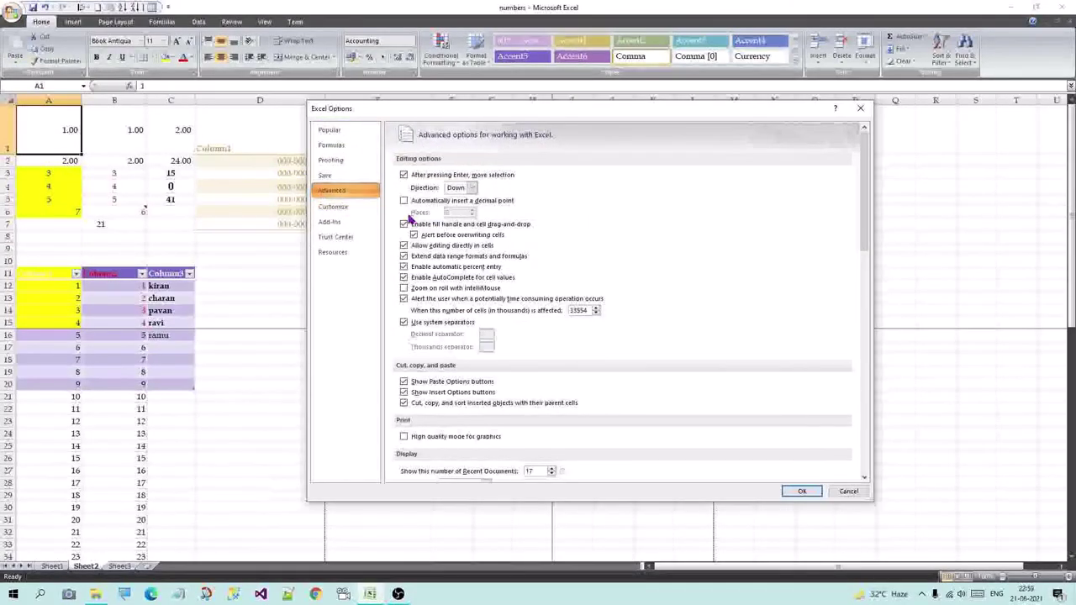
pyautogui.scroll(-2, 401, 336)
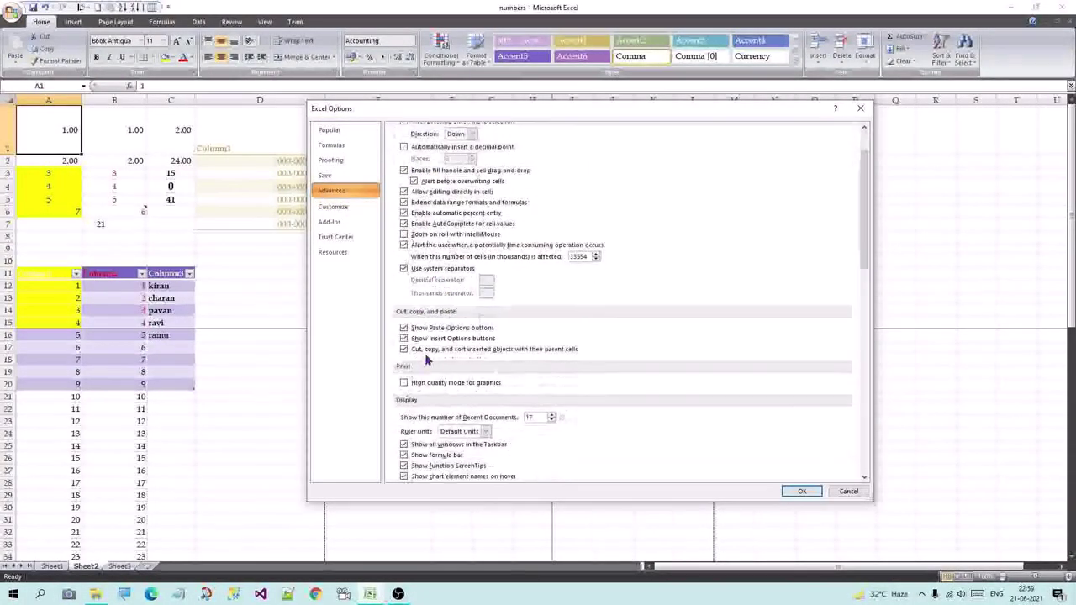
pyautogui.scroll(-2, 406, 388)
pyautogui.scroll(-2, 408, 383)
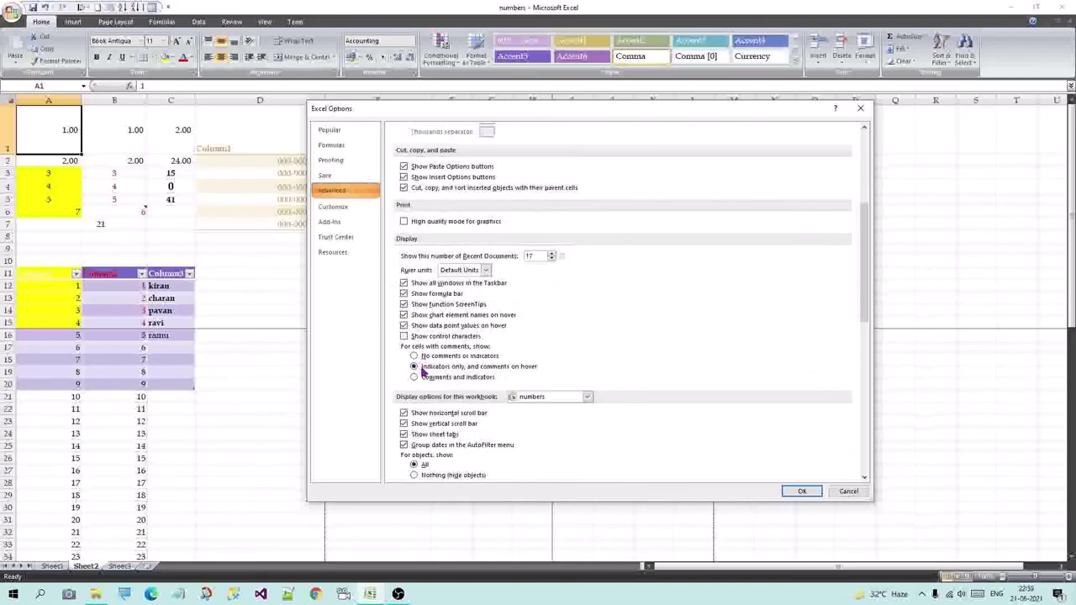
pyautogui.scroll(-1, 404, 374)
pyautogui.scroll(-1, 395, 361)
pyautogui.scroll(-1, 399, 363)
pyautogui.scroll(-1, 412, 373)
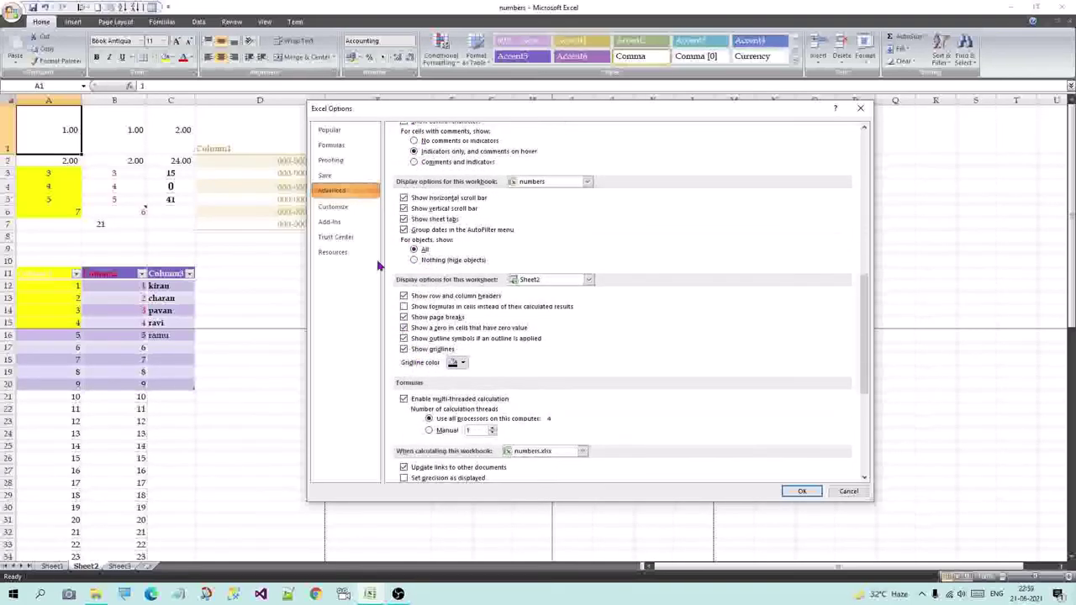
# Review the Trust Center, Proofing, Customize, Add-Ins, Resources, Popular and Formulas pages
pyautogui.click(337, 239)
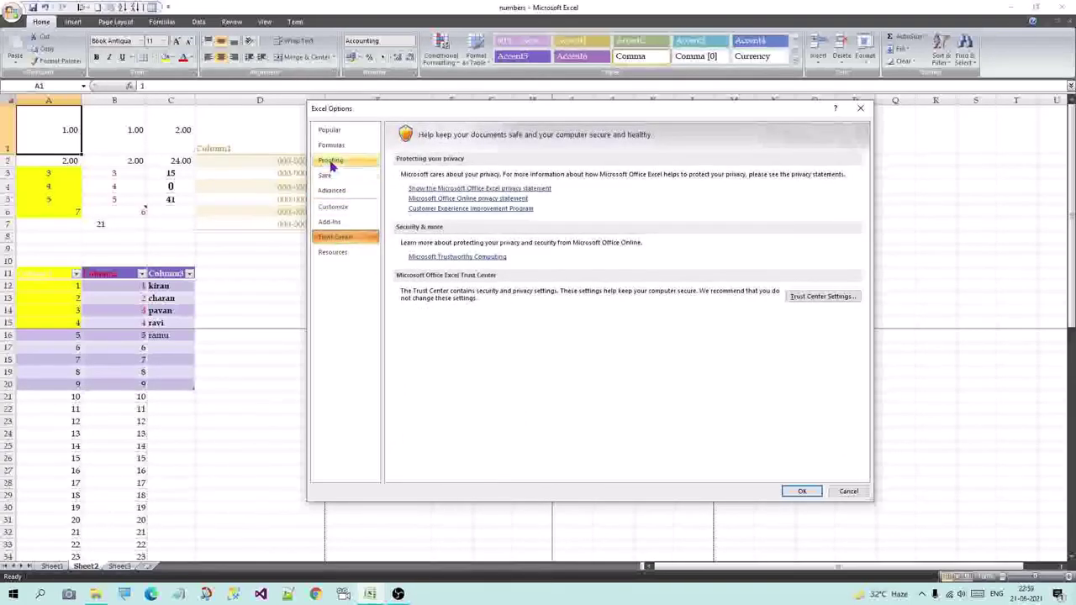
pyautogui.click(333, 160)
pyautogui.click(334, 209)
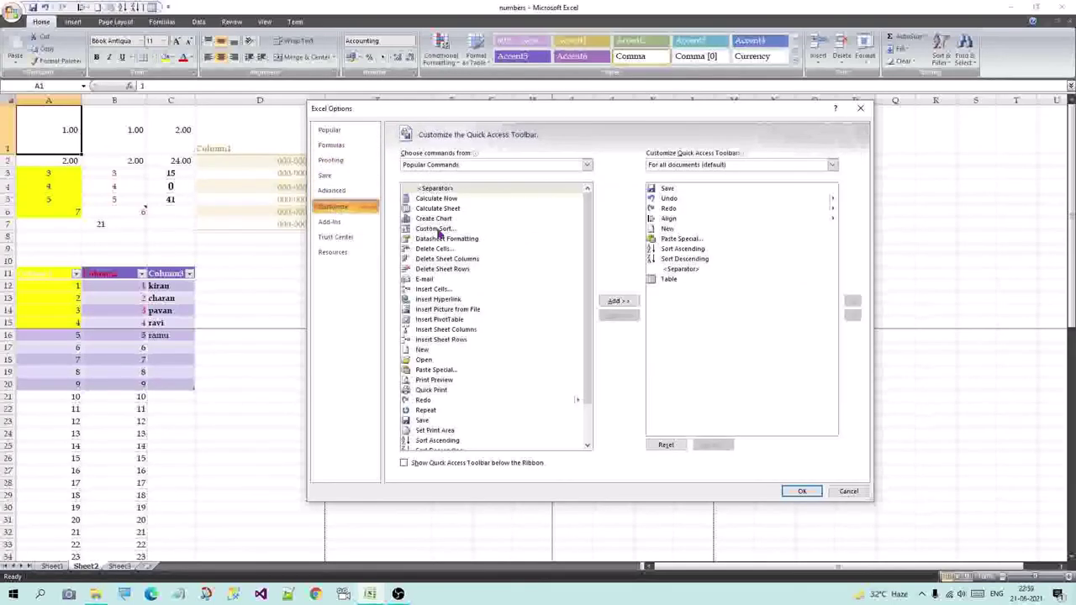
pyautogui.scroll(-2, 450, 357)
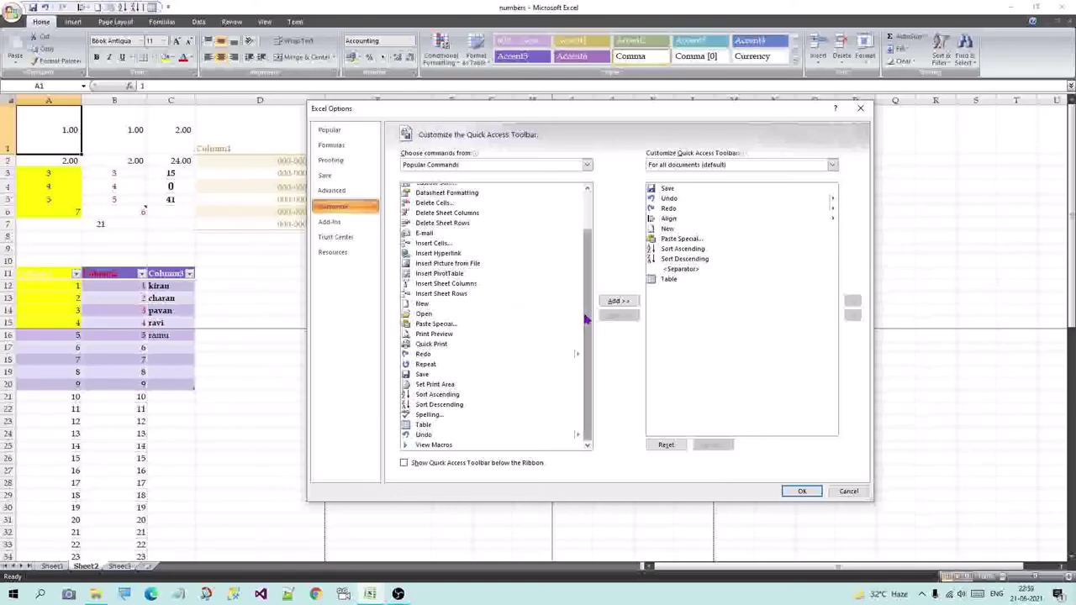
pyautogui.scroll(1, 574, 264)
pyautogui.scroll(1, 574, 264)
pyautogui.scroll(-1, 569, 278)
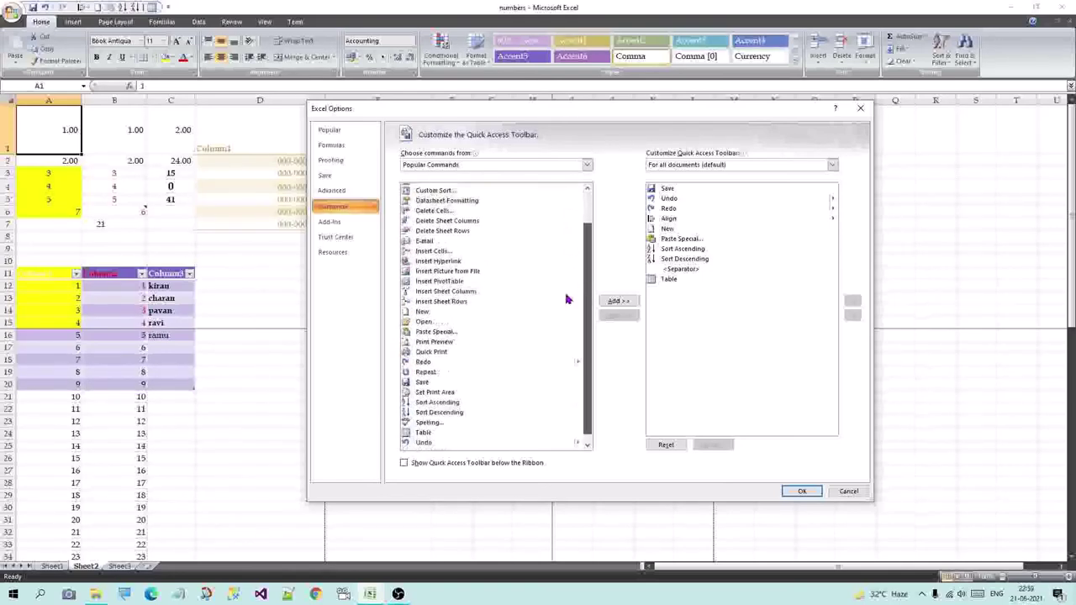
pyautogui.click(339, 224)
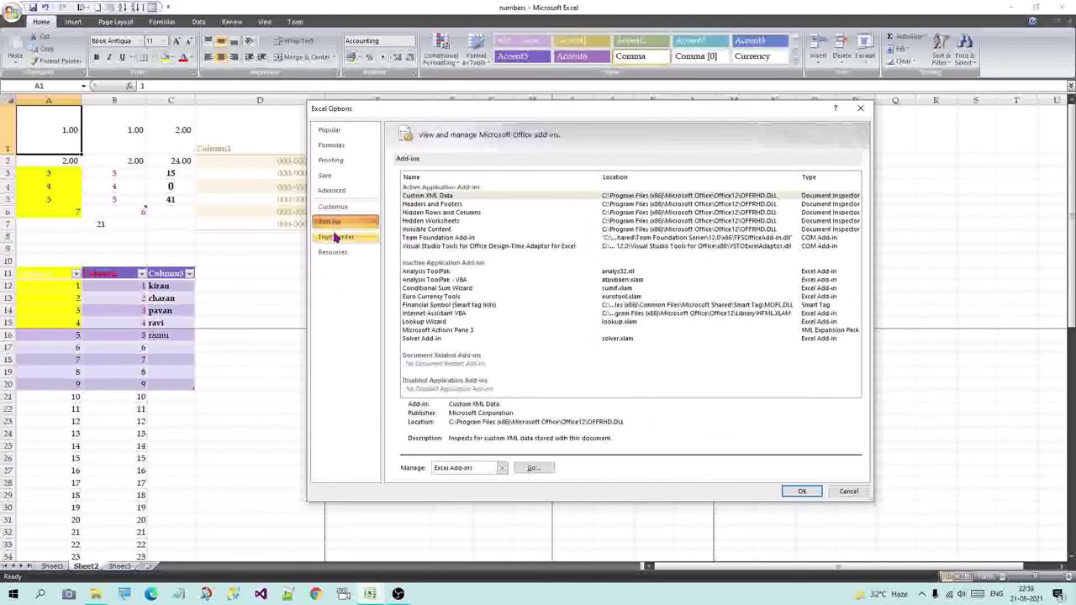
pyautogui.click(332, 252)
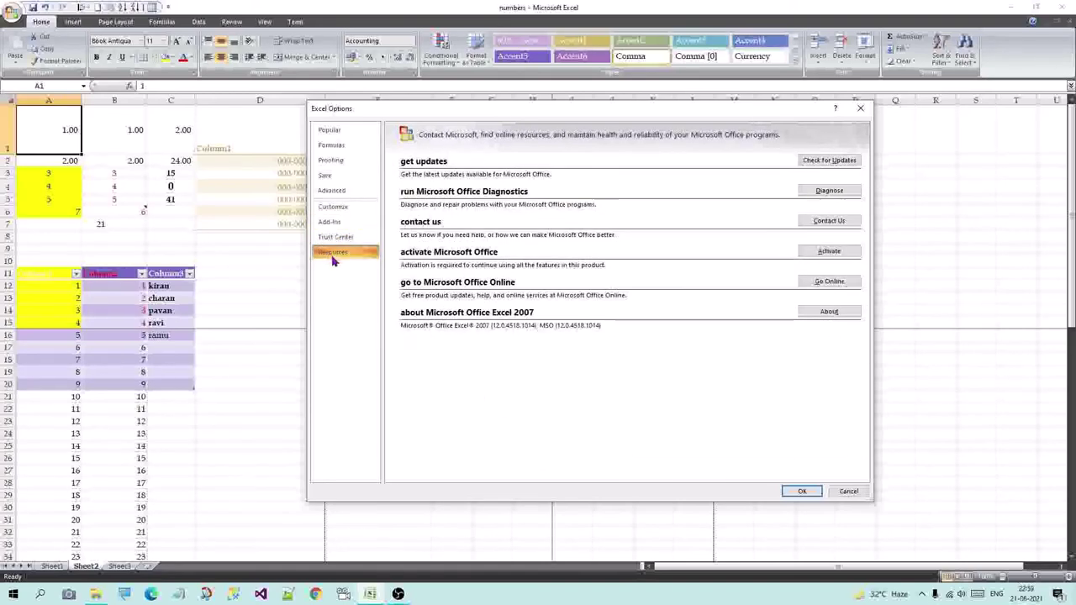
pyautogui.click(335, 162)
pyautogui.click(329, 130)
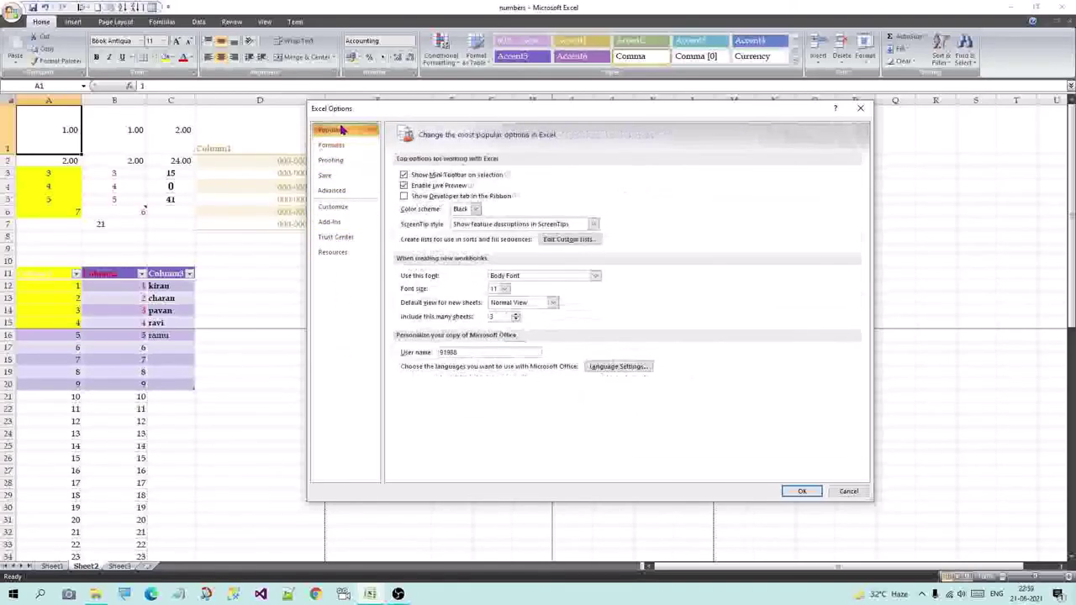
pyautogui.click(333, 146)
# Review the Proofing and Save pages in Excel Options, then view the Advanced settings
pyautogui.click(331, 160)
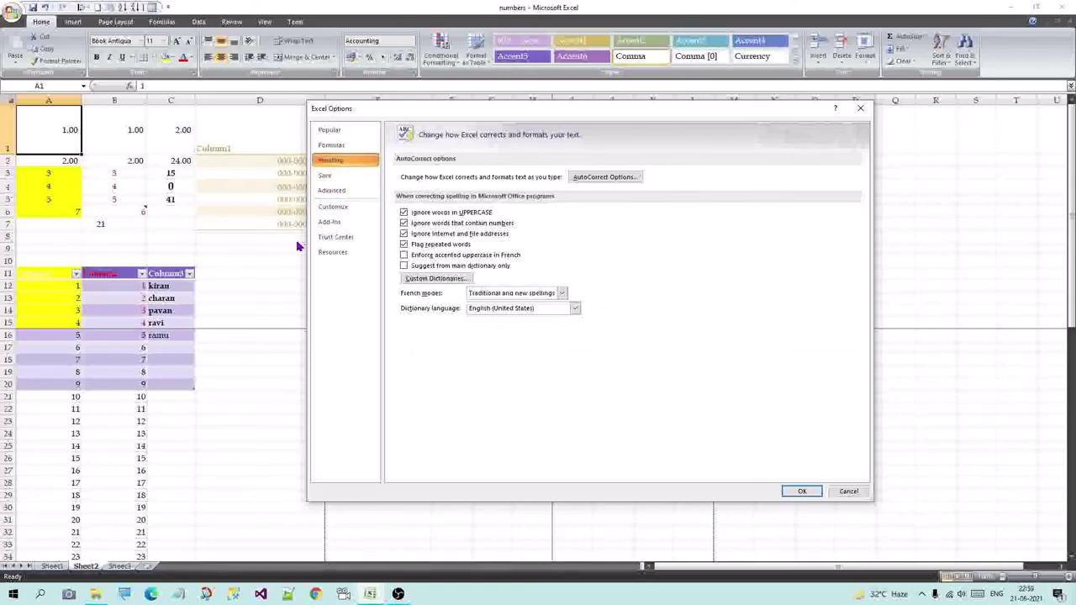
pyautogui.click(326, 176)
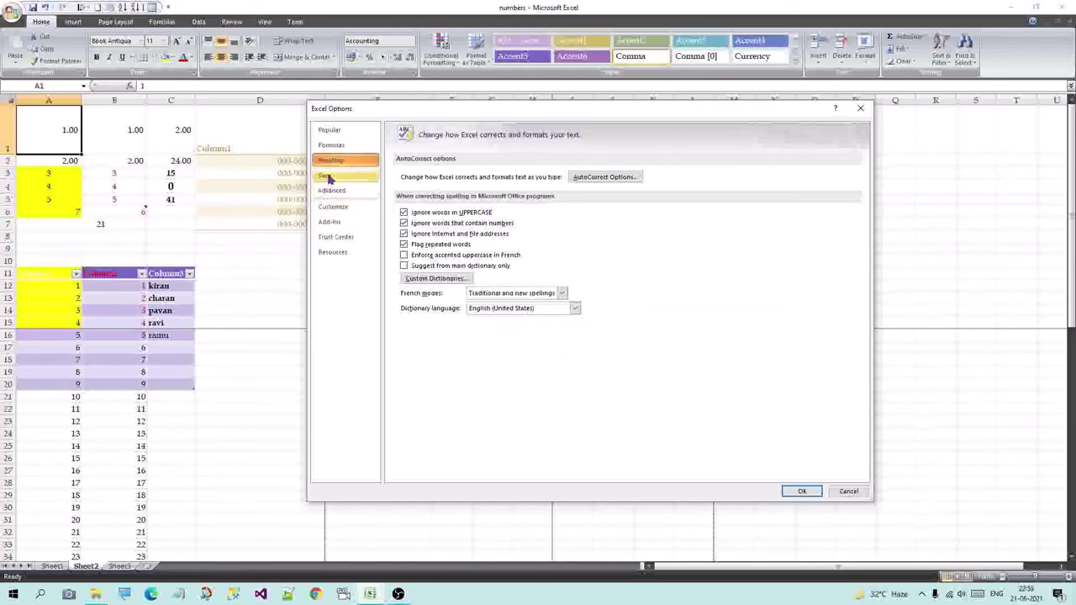
pyautogui.click(326, 192)
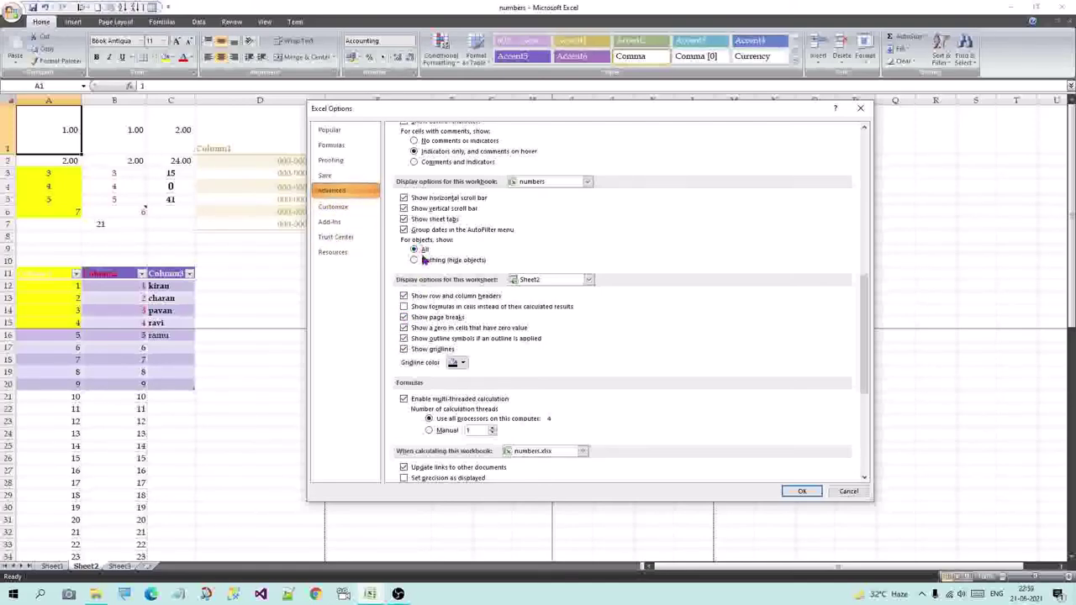
pyautogui.scroll(5, 443, 193)
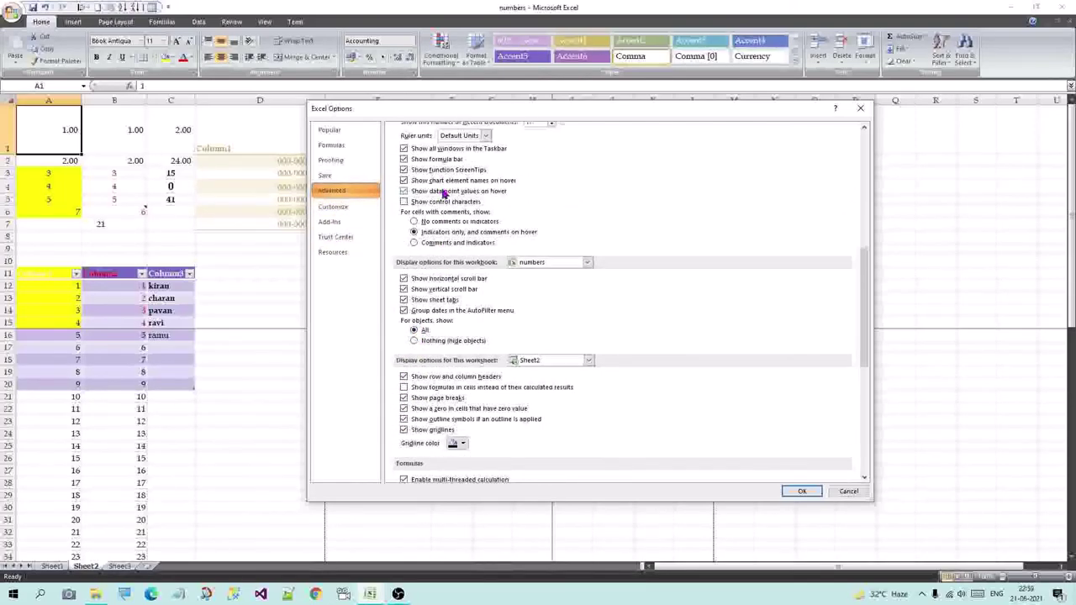
pyautogui.scroll(2, 441, 206)
pyautogui.scroll(-1, 438, 221)
pyautogui.scroll(5, 437, 227)
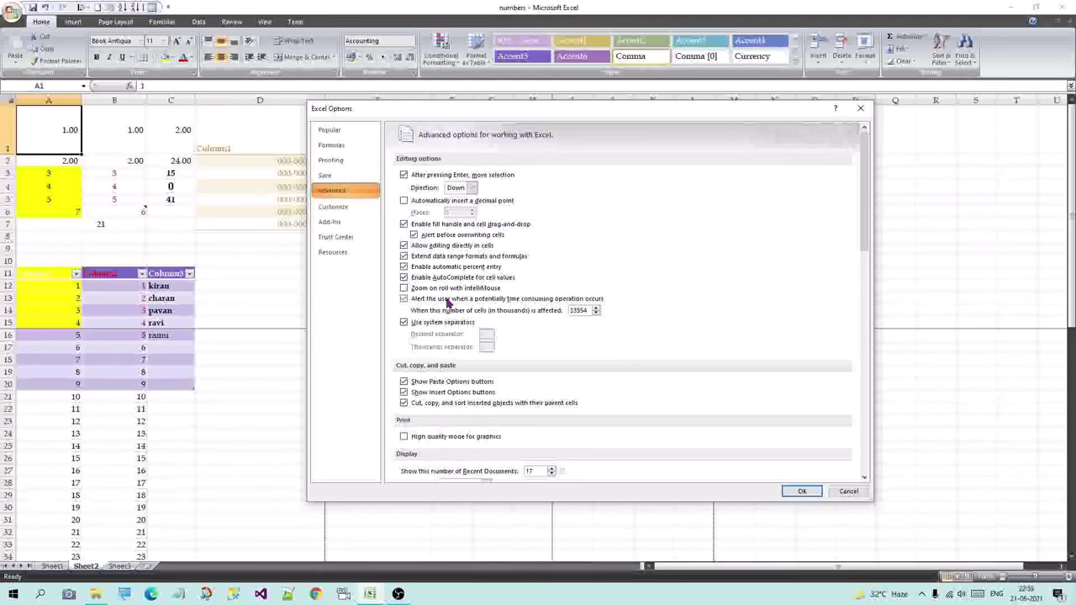
# Scroll through the Advanced options list and partway back up
pyautogui.scroll(-2, 454, 302)
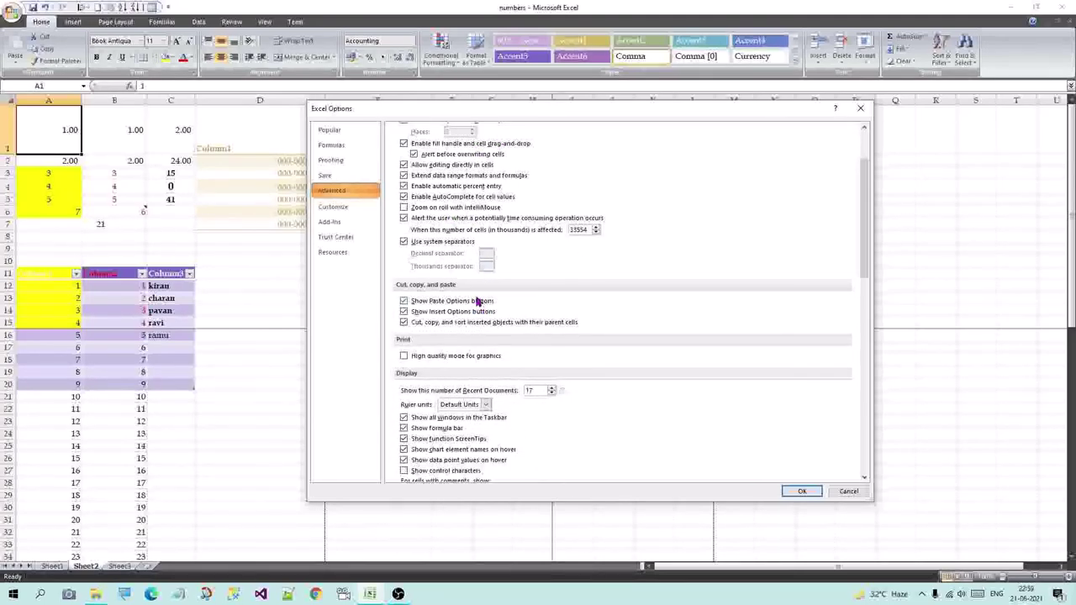
pyautogui.scroll(-2, 459, 359)
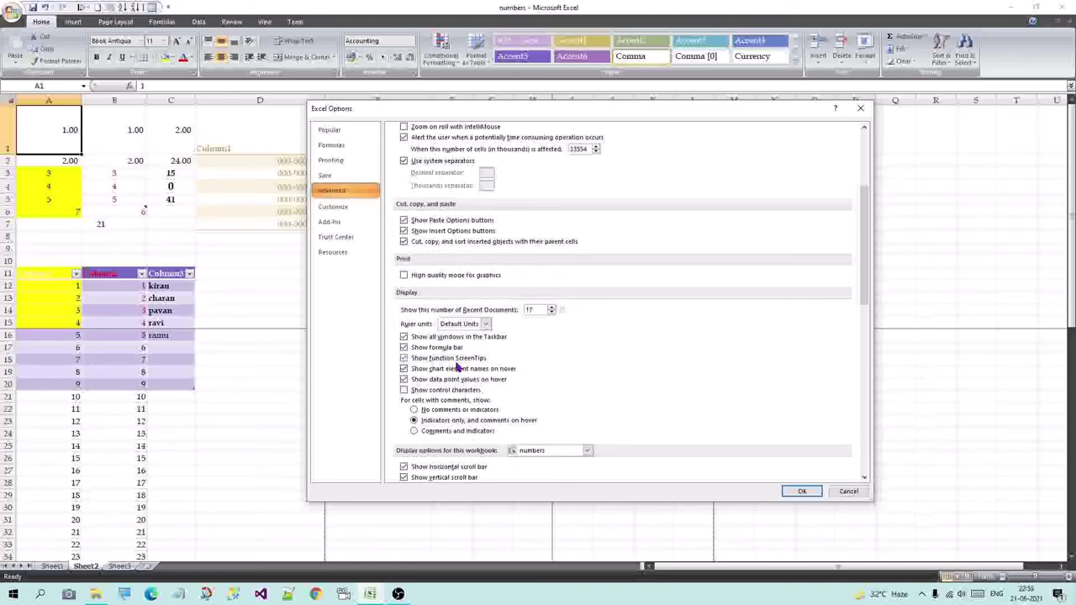
pyautogui.scroll(-2, 465, 362)
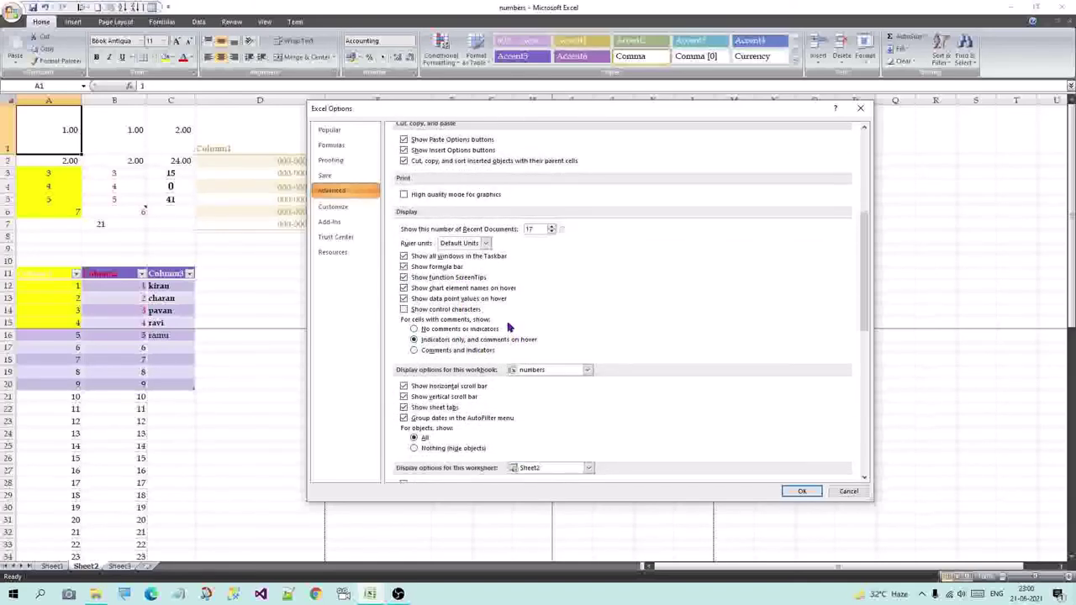
pyautogui.scroll(-3, 507, 326)
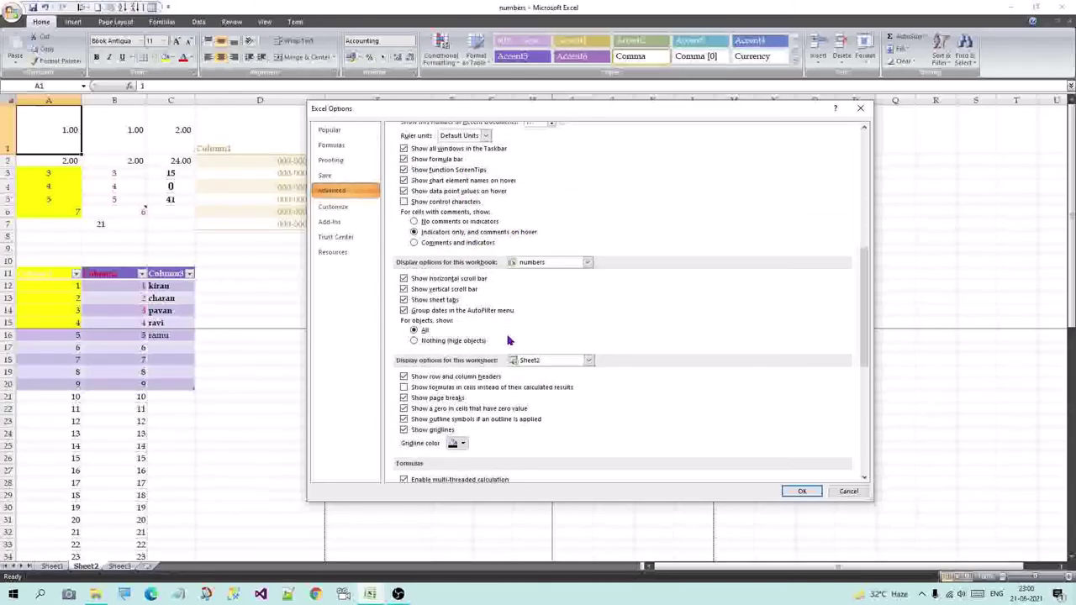
pyautogui.scroll(-2, 508, 338)
pyautogui.scroll(-3, 507, 341)
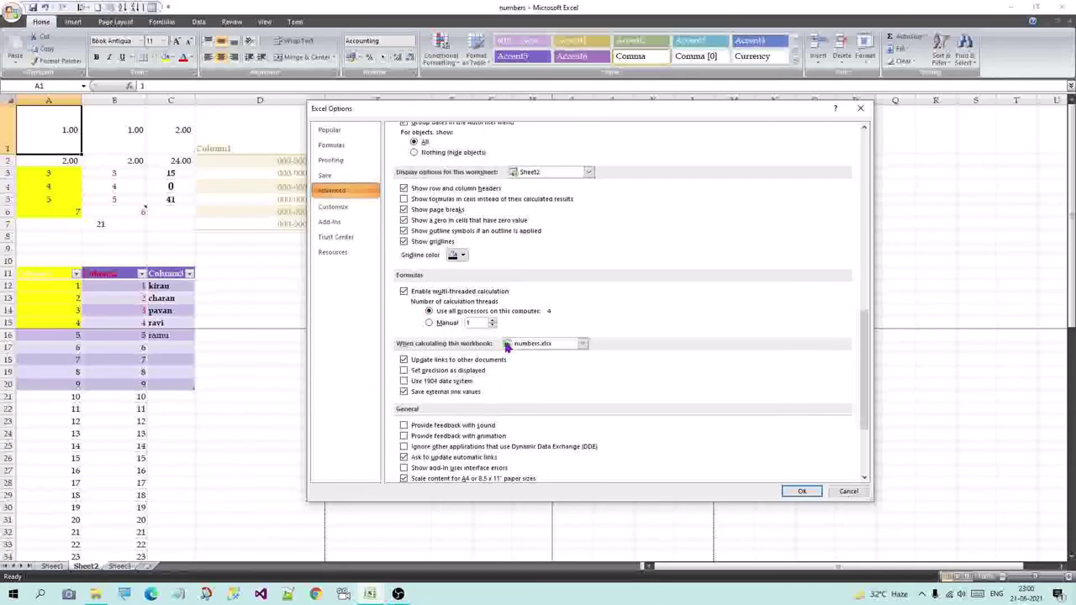
pyautogui.scroll(-3, 507, 346)
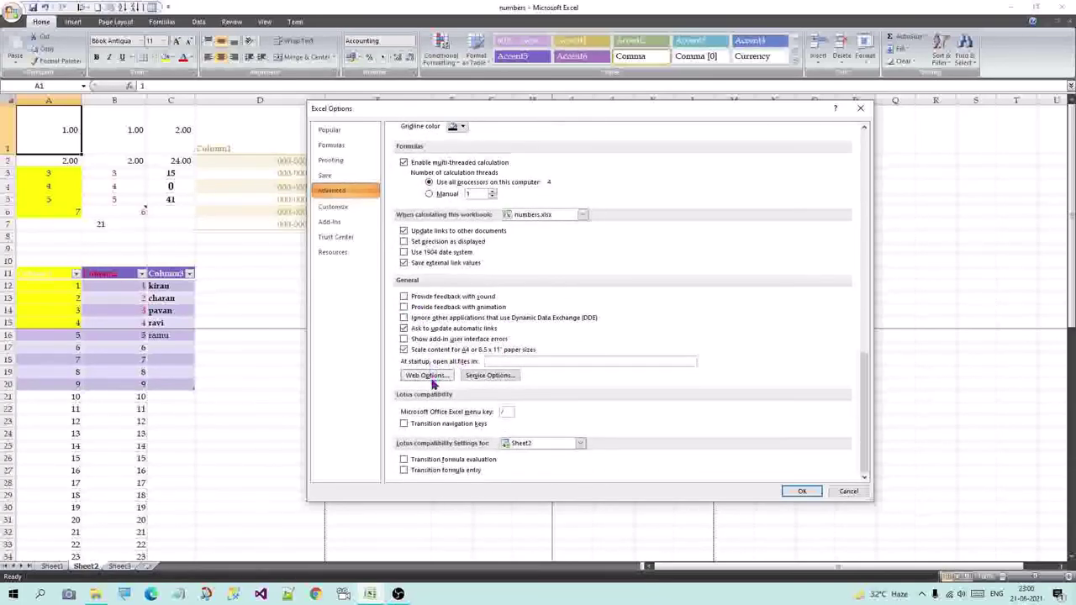
pyautogui.scroll(2, 396, 398)
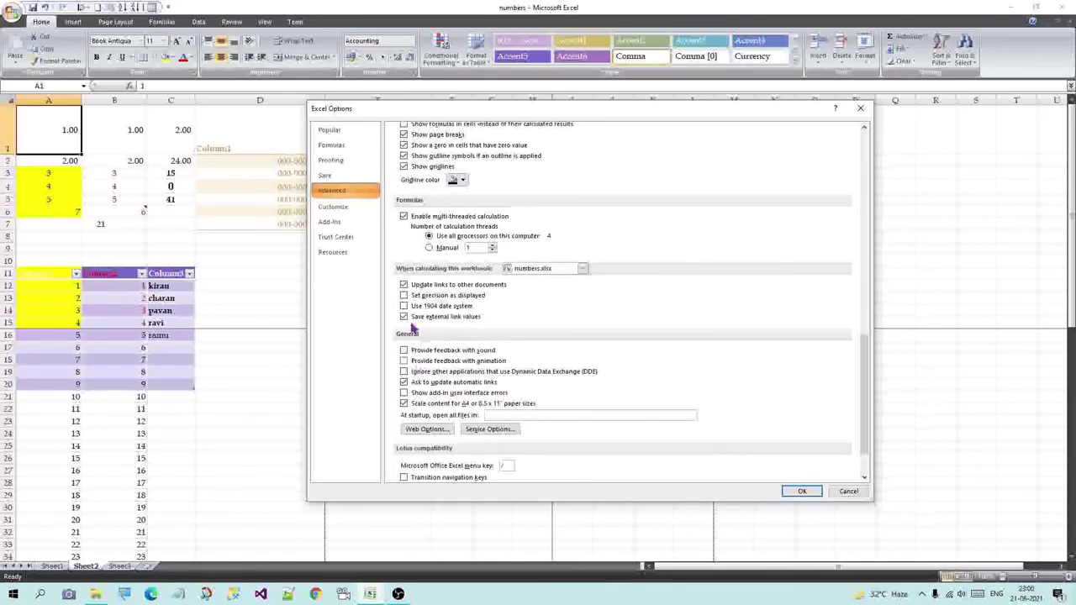
pyautogui.scroll(2, 410, 319)
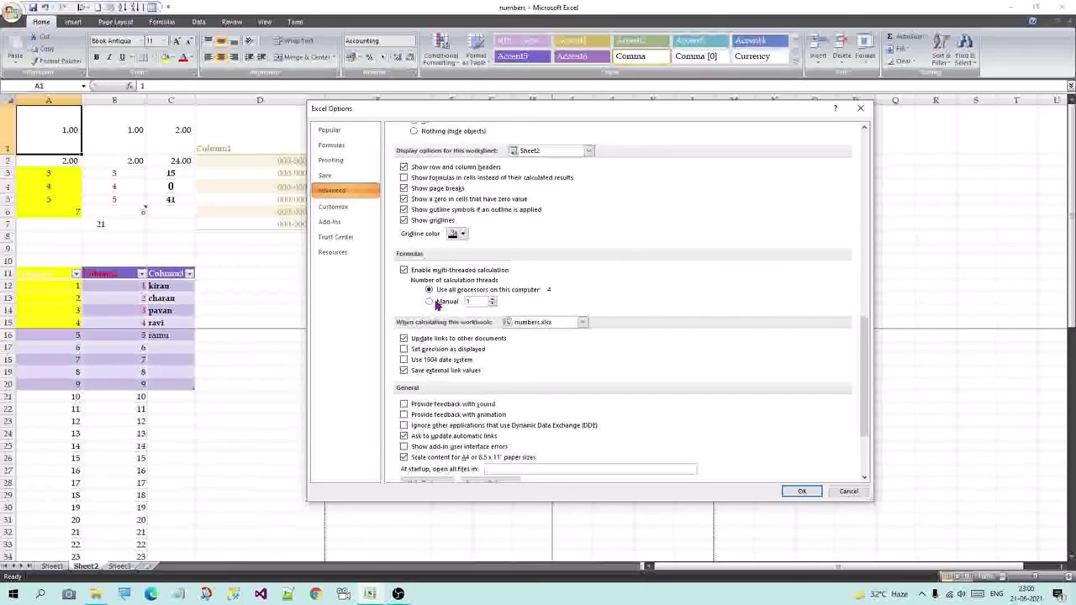
pyautogui.scroll(1, 433, 302)
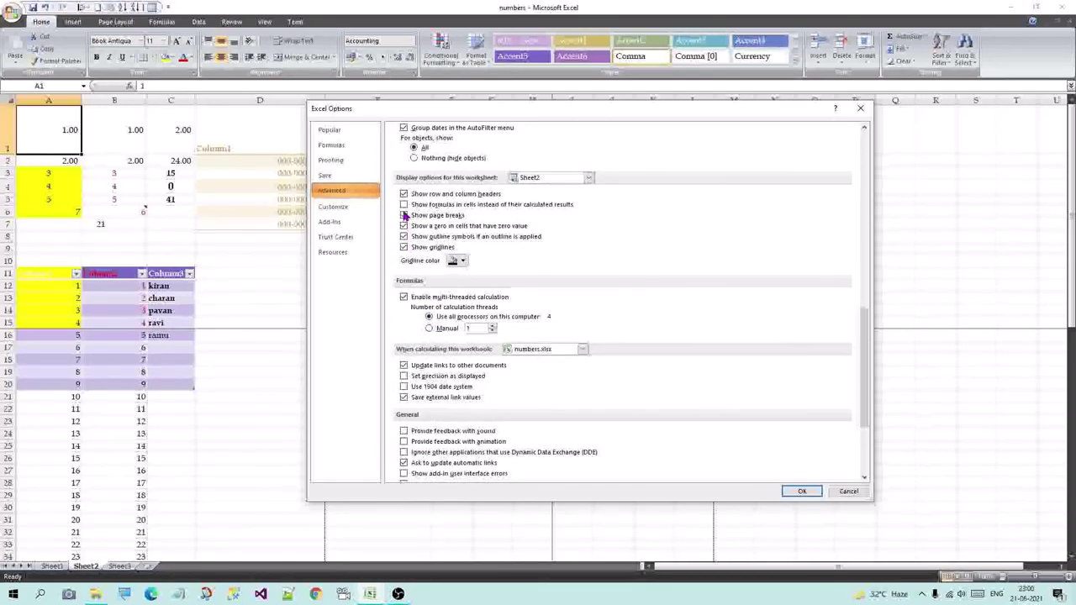
pyautogui.scroll(2, 406, 214)
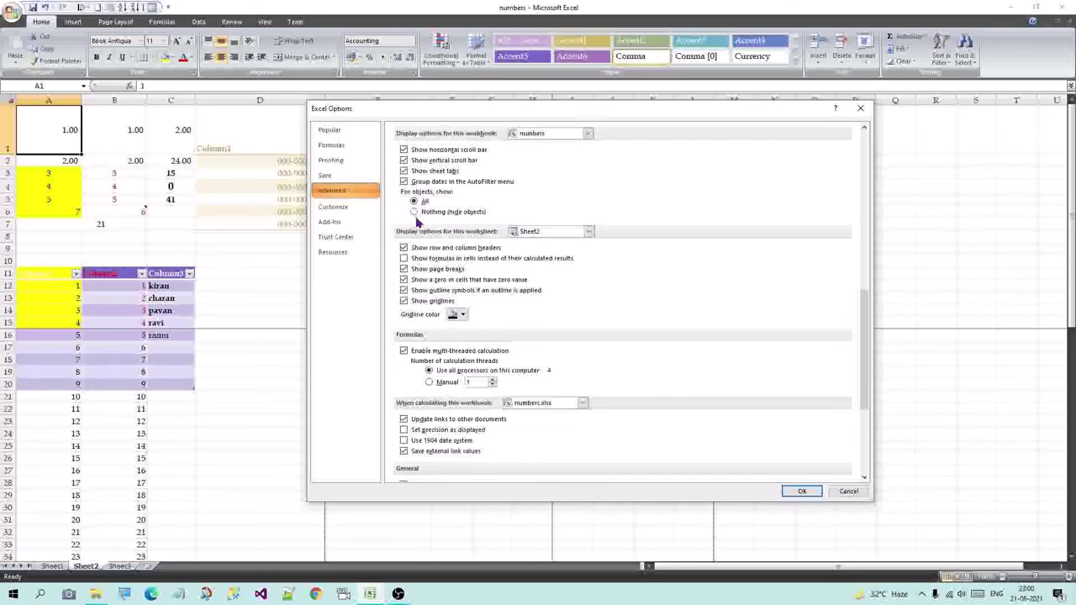
pyautogui.scroll(2, 408, 209)
# Check the Quick Access Toolbar customisation settings and close Excel Options unchanged
pyautogui.scroll(2, 412, 202)
pyautogui.scroll(2, 412, 201)
pyautogui.scroll(2, 404, 202)
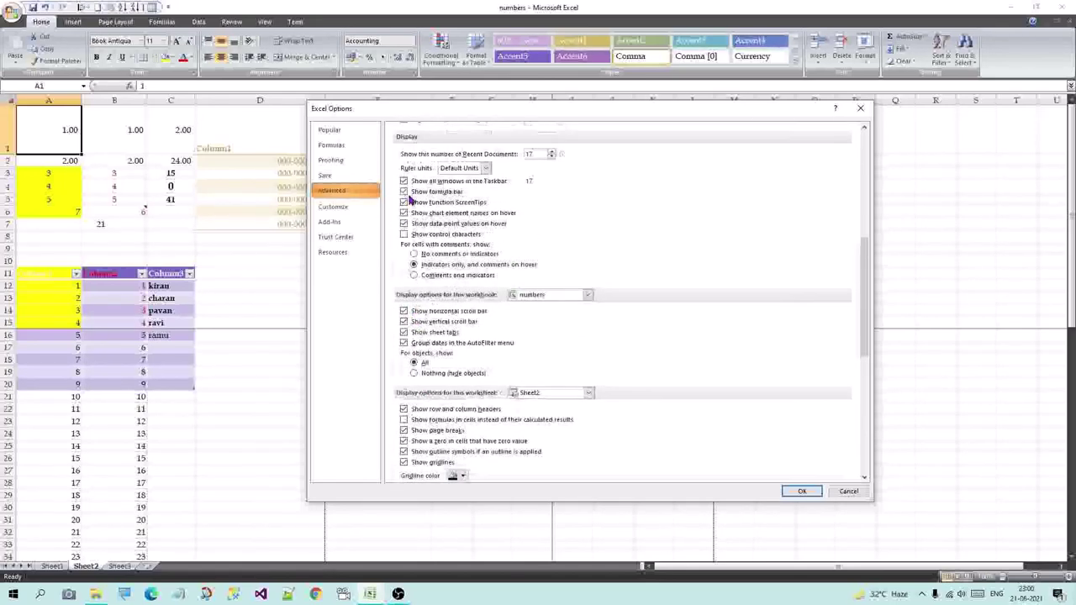
pyautogui.scroll(2, 395, 202)
pyautogui.click(340, 207)
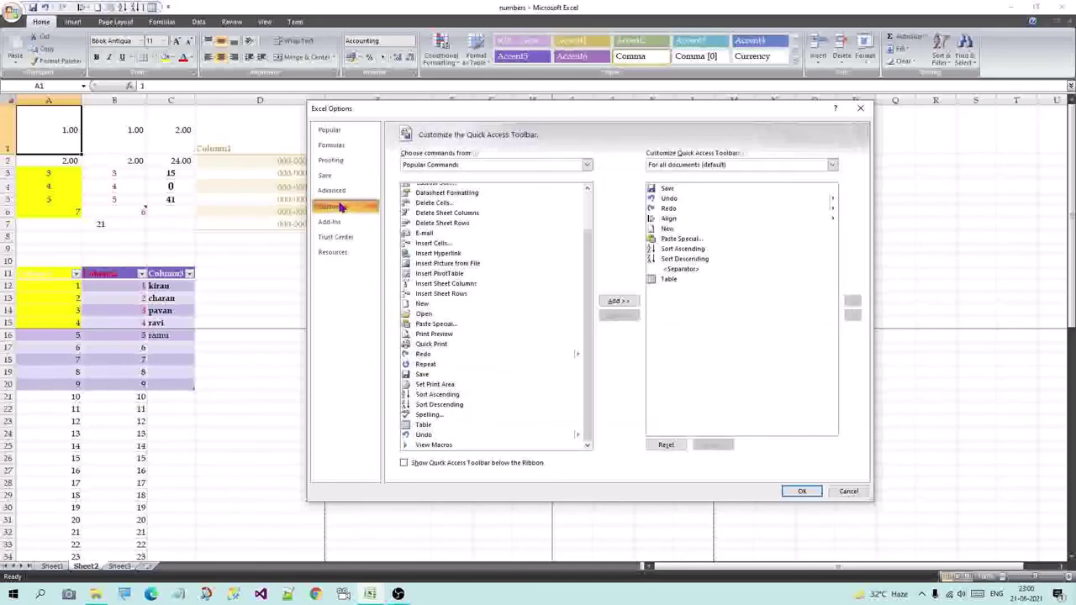
pyautogui.click(803, 494)
# In the VBA editor (Alt+F11), insert UserForm1, draw CommandButton1 on it, then close back to Excel
pyautogui.click(629, 272)
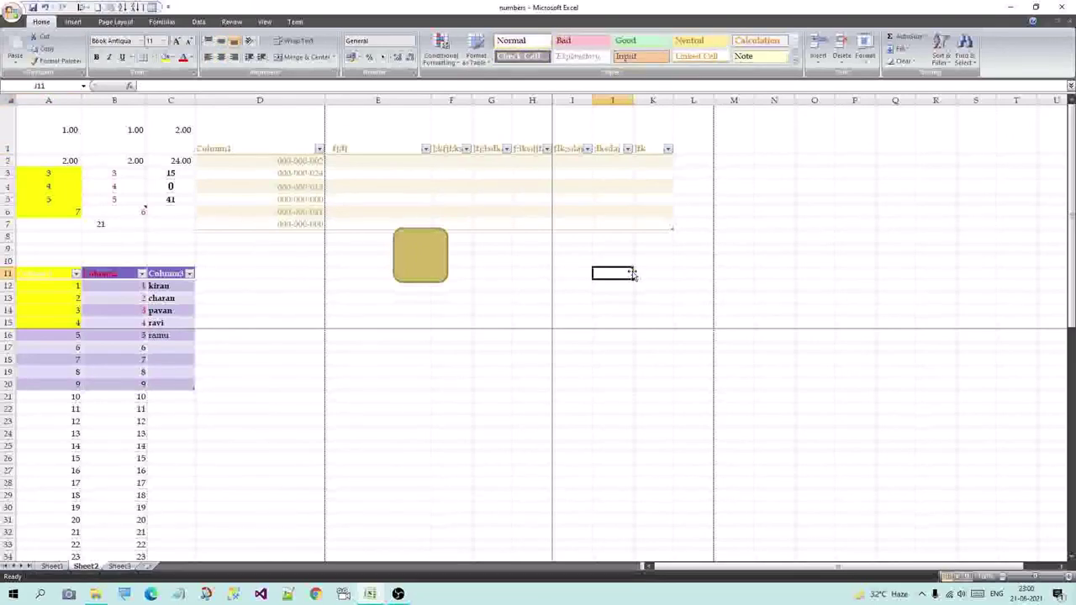
pyautogui.hotkey('alt', 'F11')
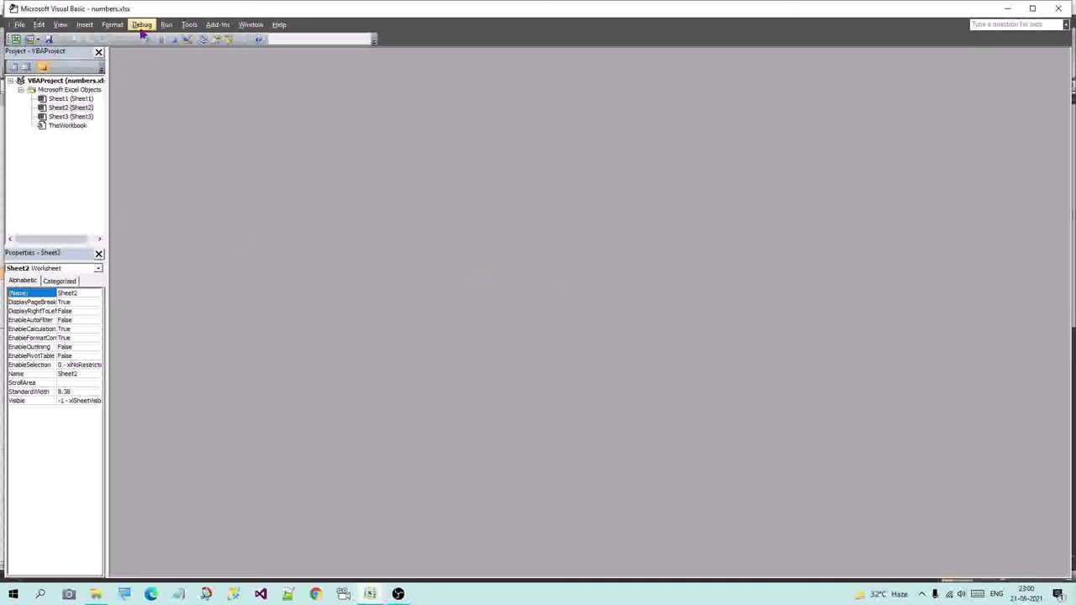
pyautogui.click(33, 44)
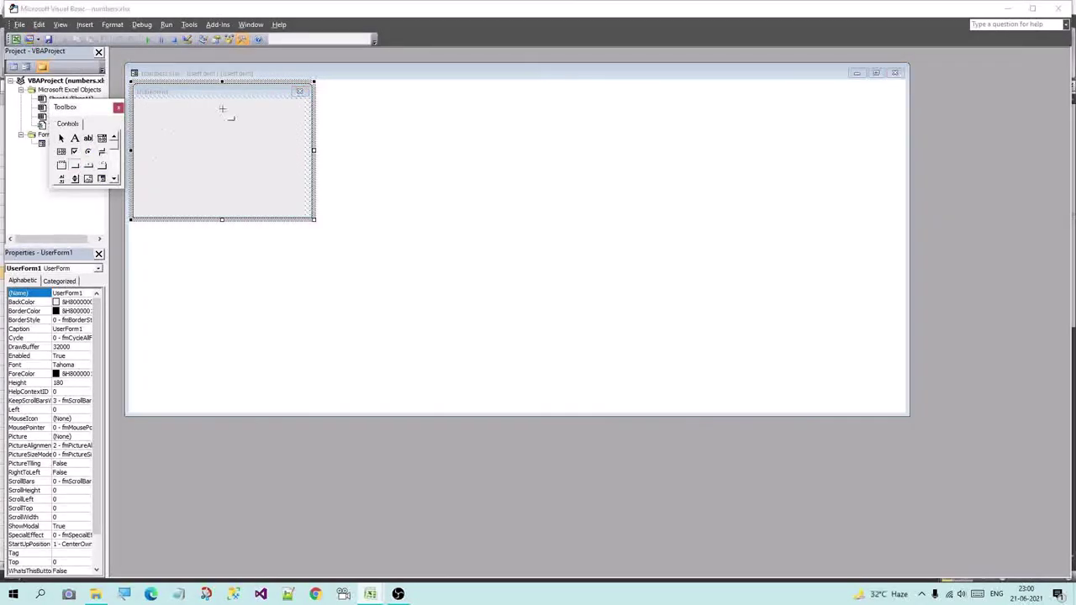
pyautogui.moveTo(224, 103)
pyautogui.mouseDown()
pyautogui.moveTo(291, 216)
pyautogui.moveTo(278, 153)
pyautogui.moveTo(250, 130)
pyautogui.mouseUp()
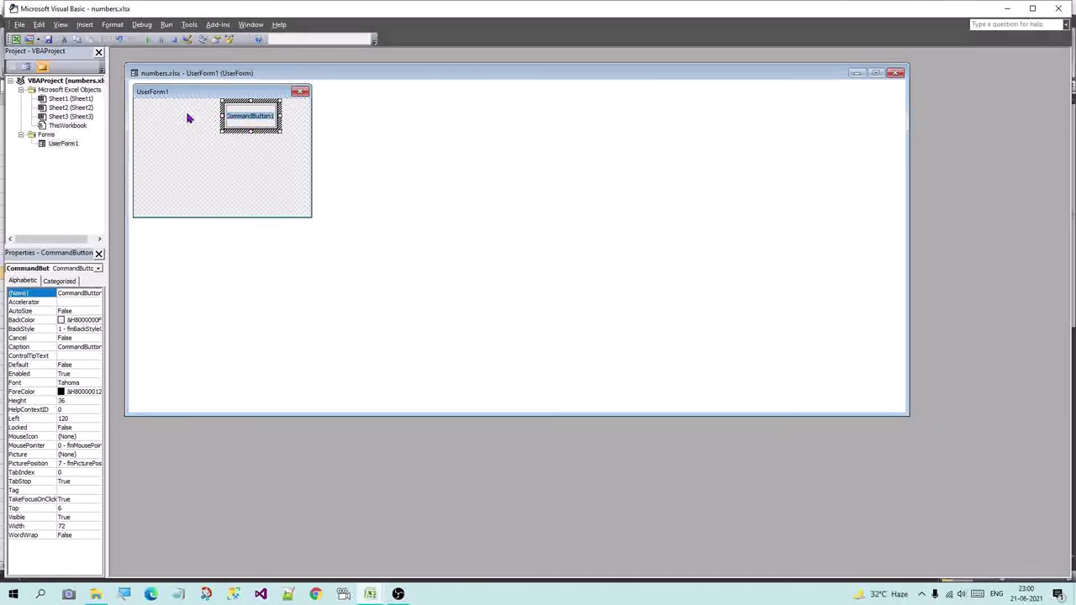
pyautogui.click(896, 72)
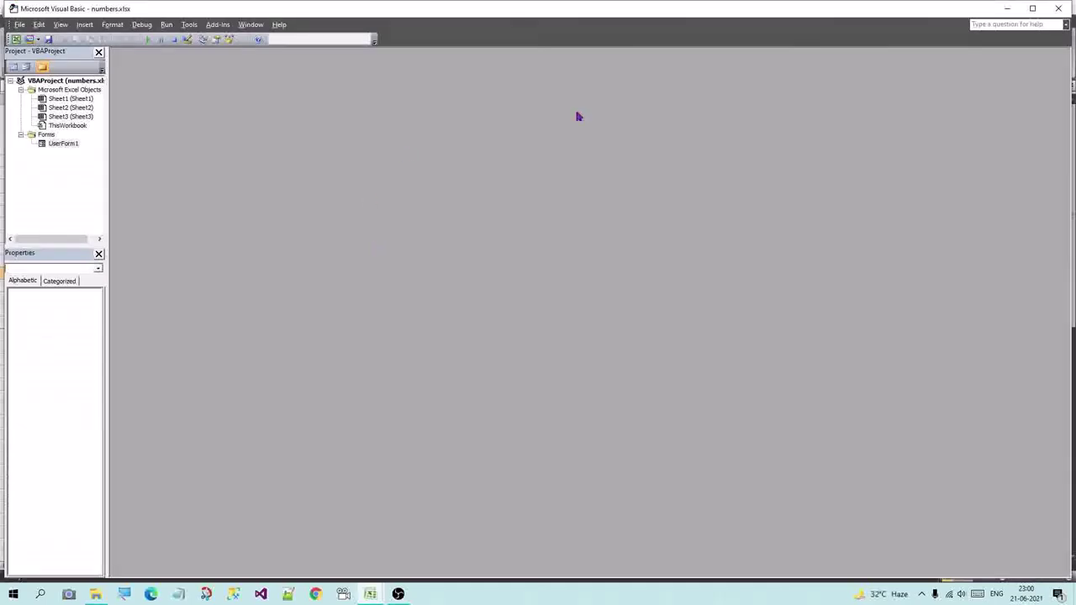
pyautogui.click(1060, 10)
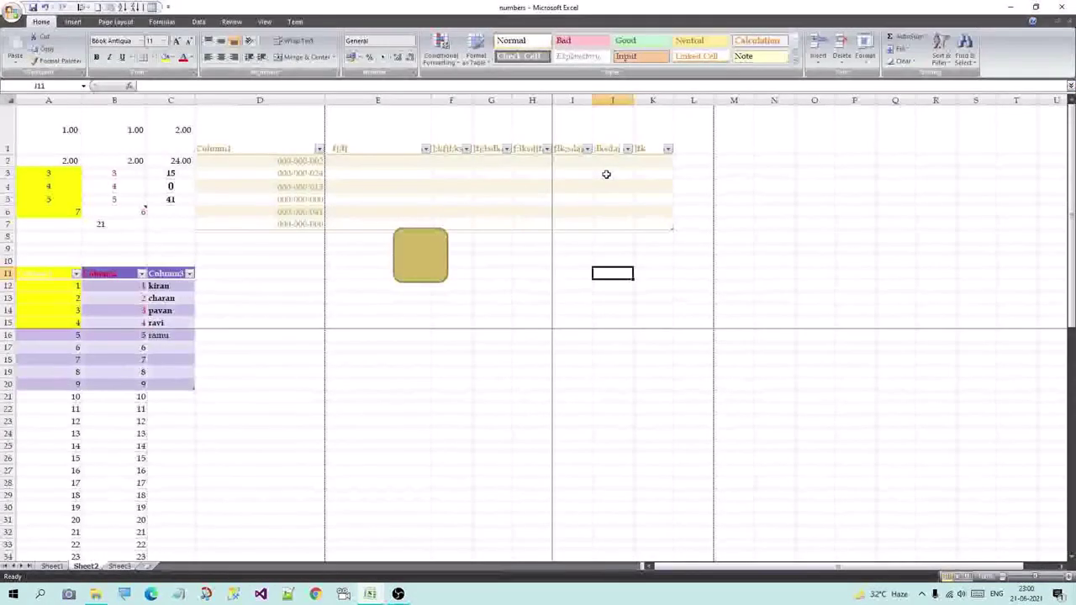